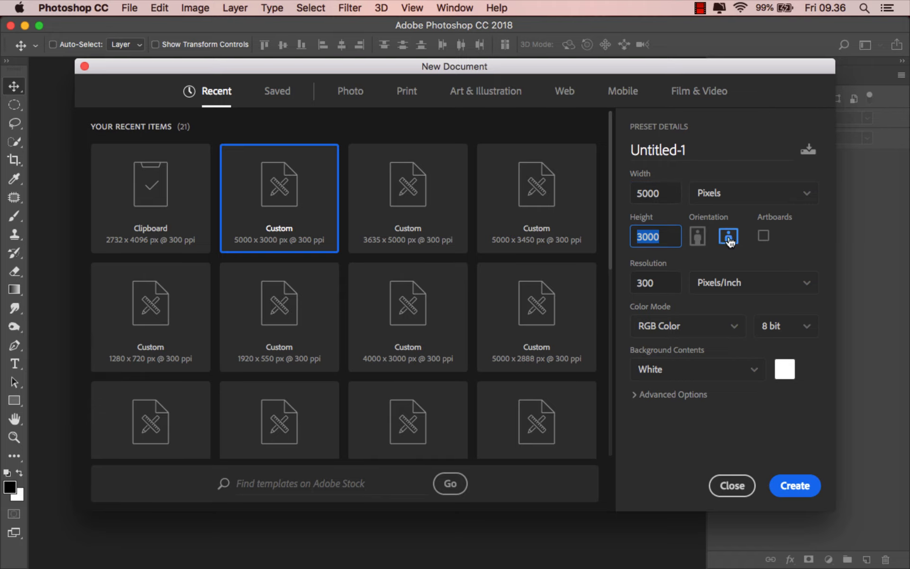
# - Create the 5000 × 3000 px, 300 ppi document and add a Solid Color fill layer with dark brown #201e18
pyautogui.click(787, 486)
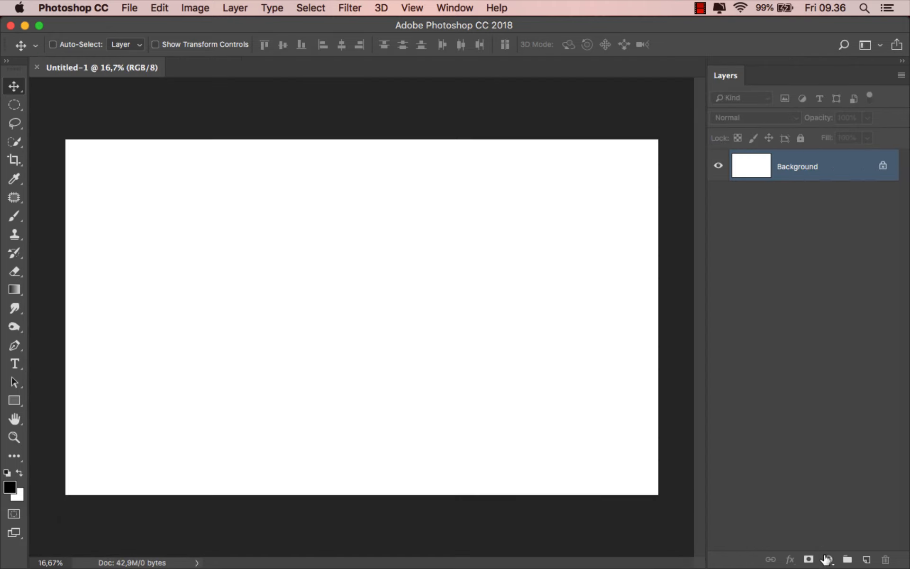
pyautogui.click(826, 560)
pyautogui.click(835, 289)
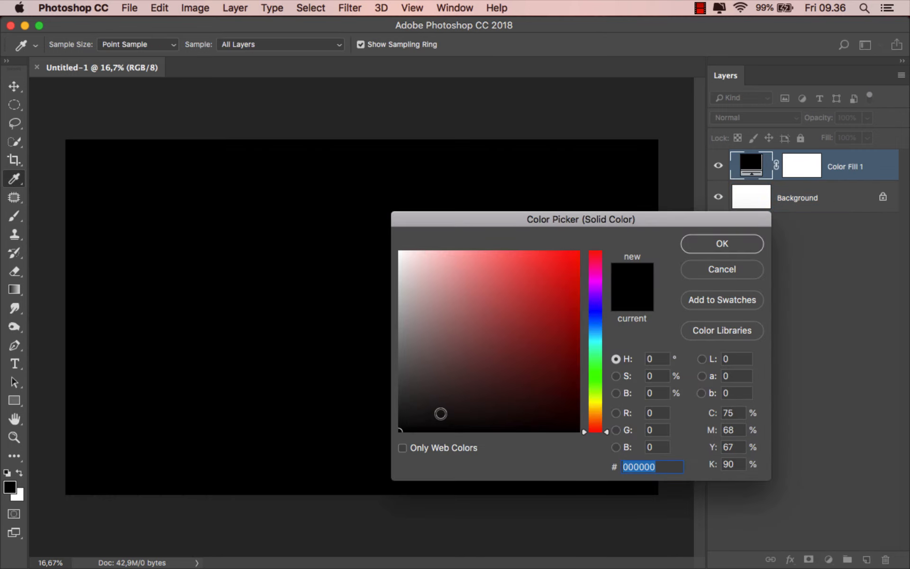
pyautogui.moveTo(440, 413); pyautogui.dragTo(443, 409)
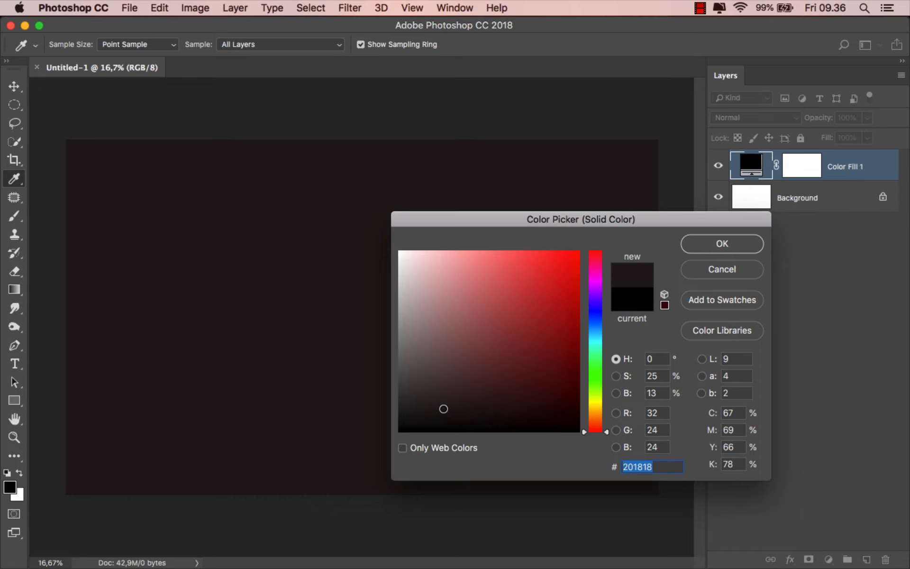
pyautogui.moveTo(596, 410); pyautogui.dragTo(600, 406)
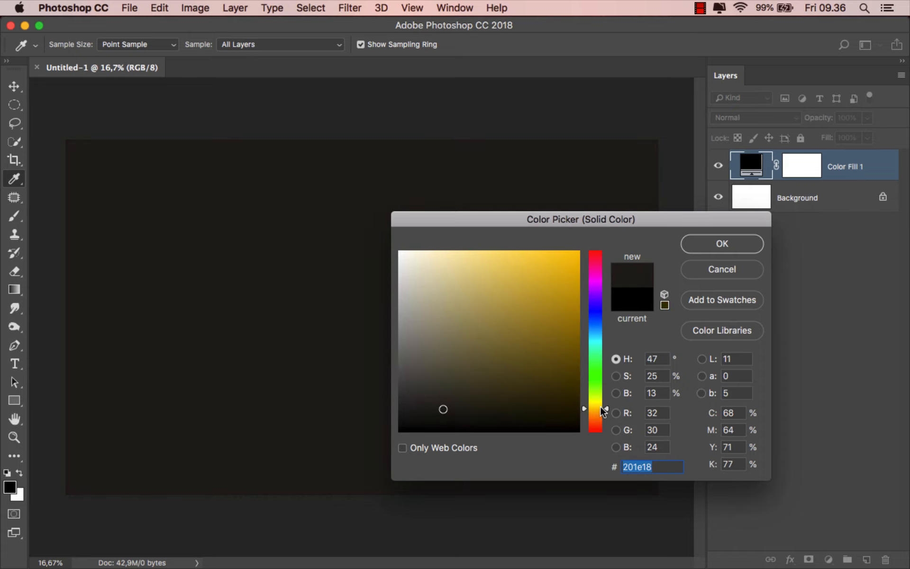
pyautogui.click(725, 242)
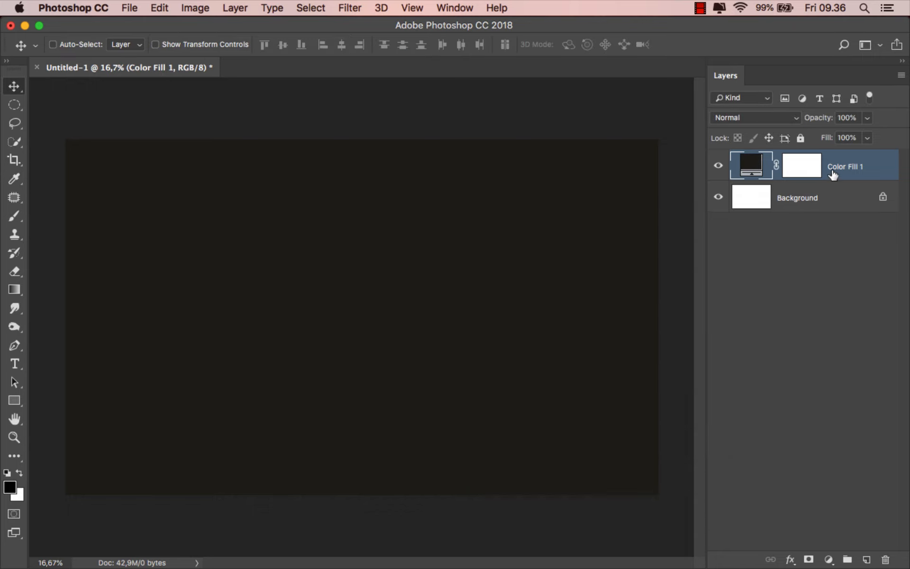
# - Place the foggy grass field JPG from Finder into the document and scale it to about 35% so it spans the canvas width
pyautogui.moveTo(337, 567)
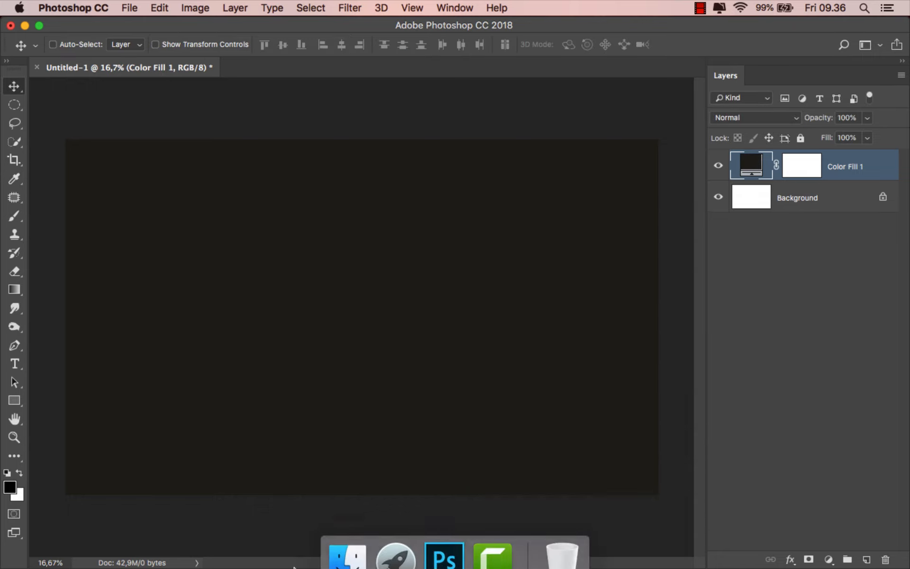
pyautogui.click(336, 536)
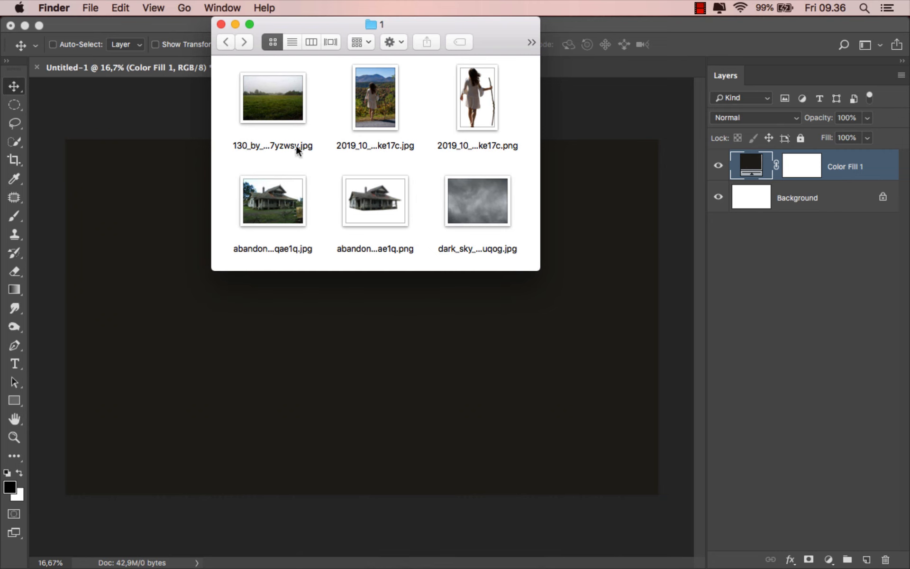
pyautogui.click(276, 118)
pyautogui.moveTo(277, 120); pyautogui.dragTo(365, 286)
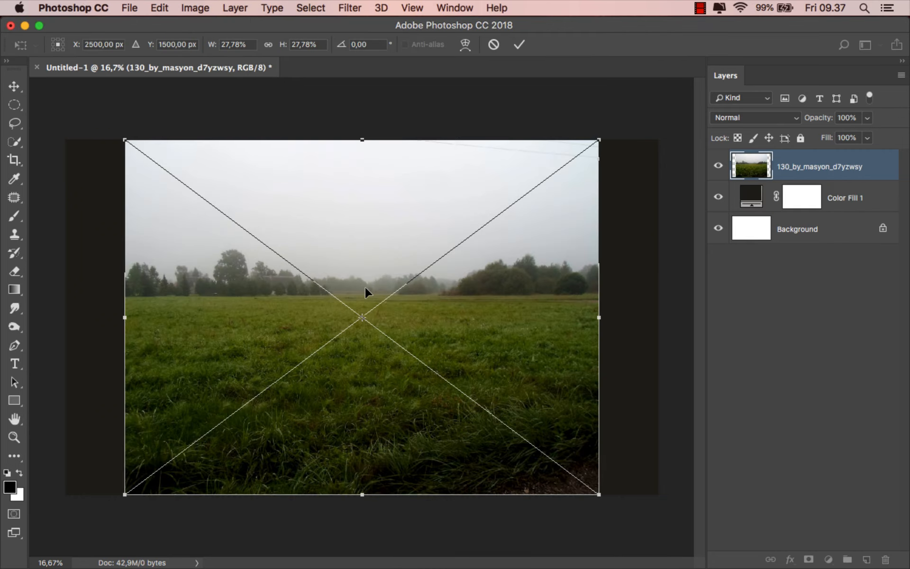
pyautogui.moveTo(599, 140); pyautogui.dragTo(659, 90)
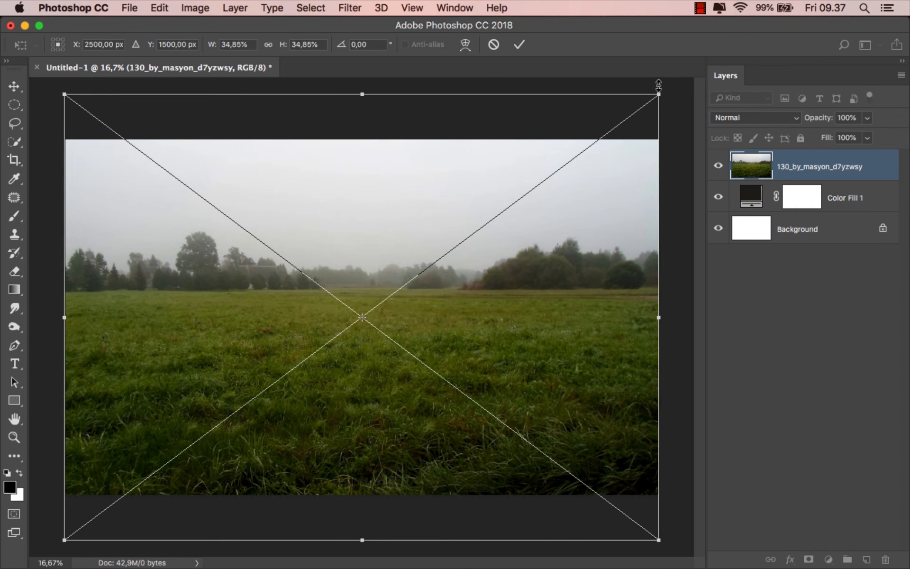
pyautogui.click(519, 44)
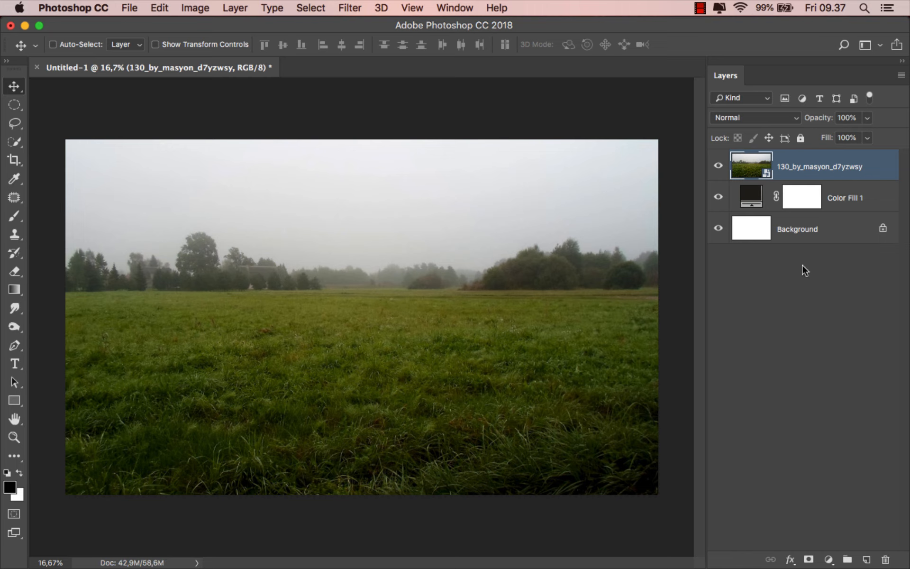
# - Add a layer mask to the field photo and fade out its sky with a vertical black-to-transparent linear gradient
pyautogui.click(809, 558)
pyautogui.moveTo(14, 290); pyautogui.dragTo(56, 294)
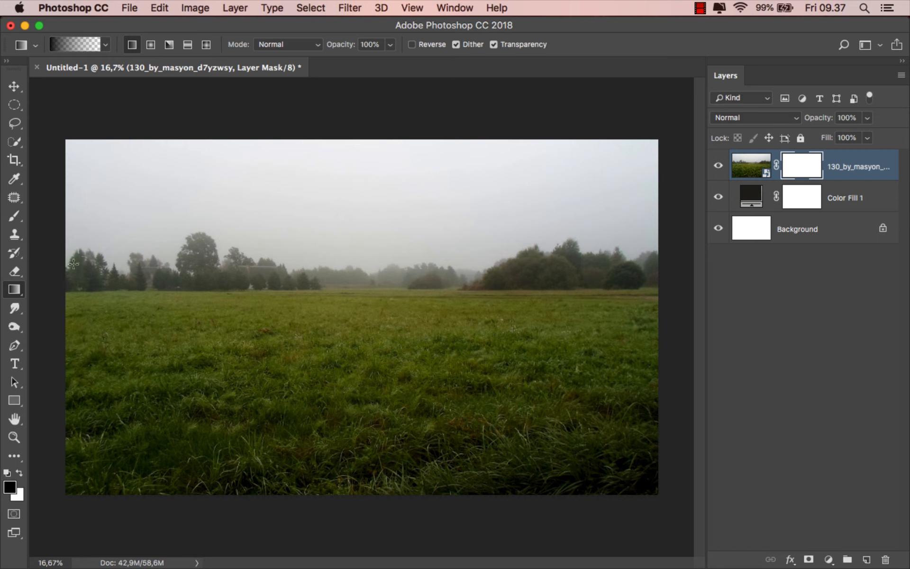
pyautogui.click(106, 45)
pyautogui.click(225, 30)
pyautogui.moveTo(358, 287); pyautogui.dragTo(358, 378)
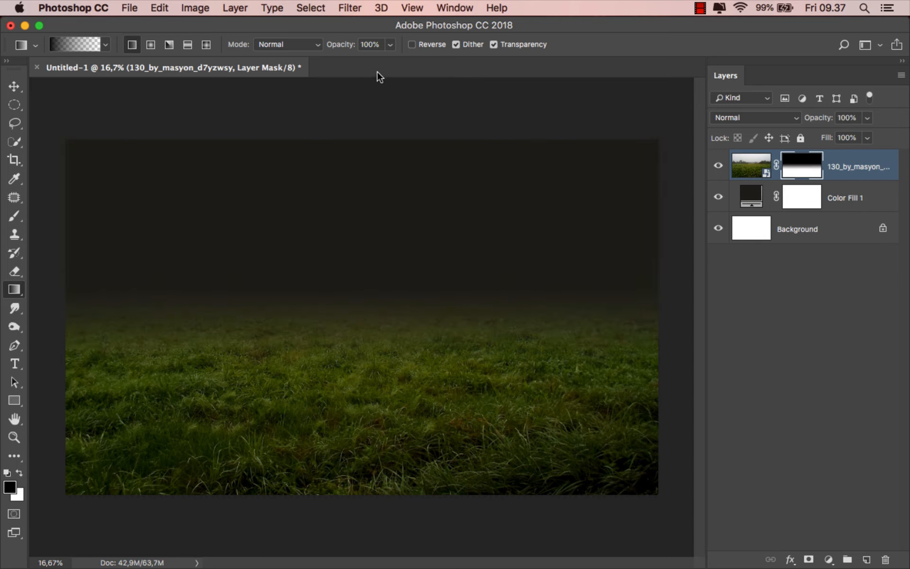
# - Set the gradient opacity to 42% and soften the field's horizon, upper corners and lower edge on the mask
pyautogui.moveTo(389, 47); pyautogui.dragTo(352, 62)
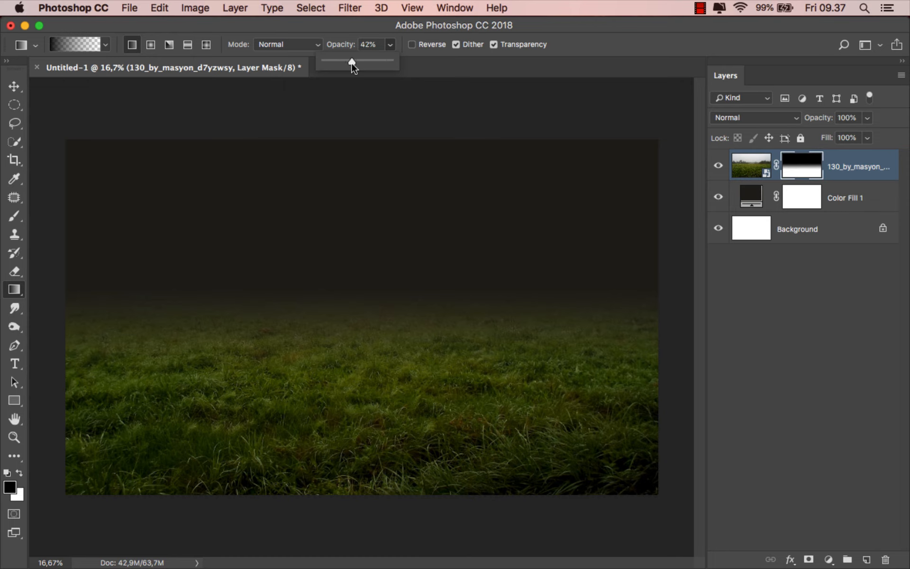
pyautogui.moveTo(364, 278); pyautogui.dragTo(362, 431)
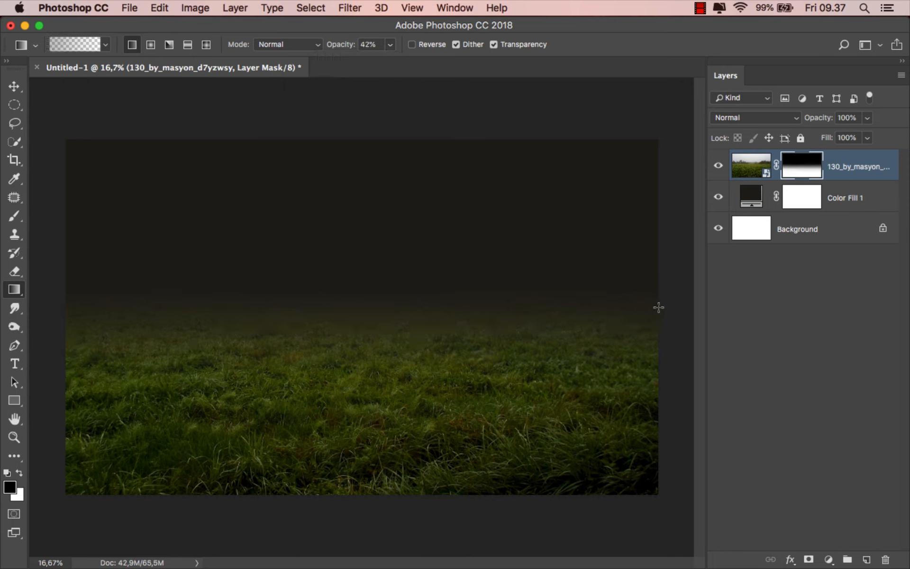
pyautogui.moveTo(659, 307); pyautogui.dragTo(376, 411)
pyautogui.moveTo(61, 296); pyautogui.dragTo(348, 415)
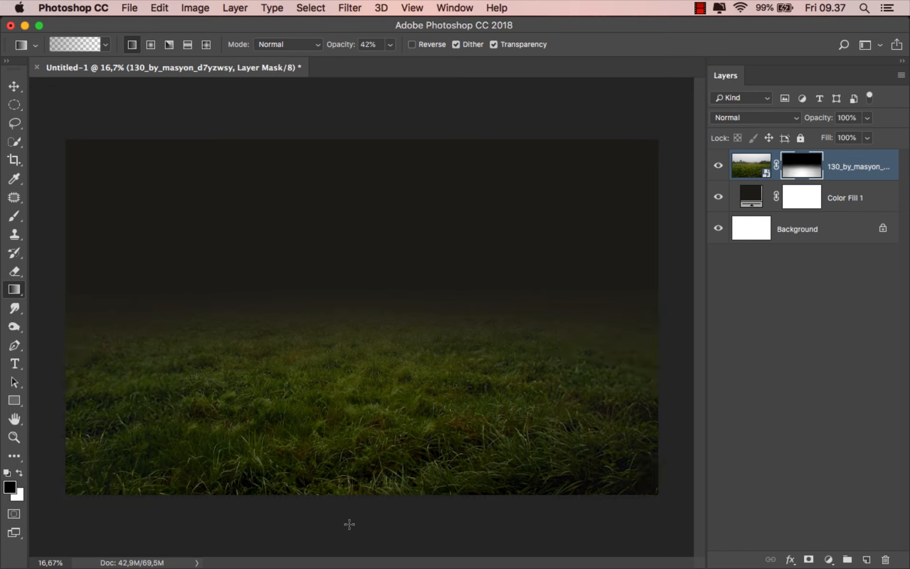
pyautogui.moveTo(354, 522); pyautogui.dragTo(356, 433)
pyautogui.moveTo(365, 540); pyautogui.dragTo(364, 439)
# - Lower the gradient opacity to 22% and darken the field's sides, corners and horizon with repeated mask gradients towards the centre
pyautogui.click(390, 45)
pyautogui.moveTo(378, 61); pyautogui.dragTo(375, 62)
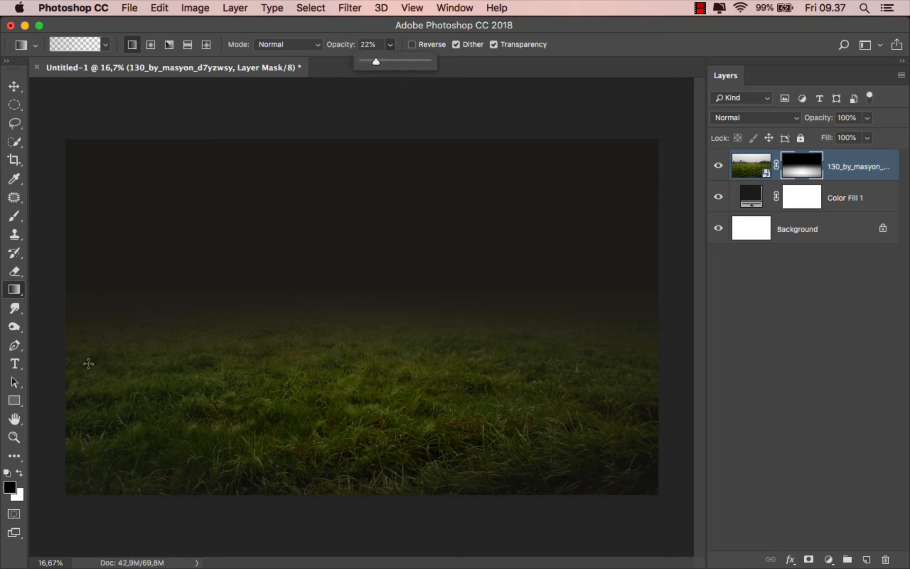
pyautogui.moveTo(57, 386); pyautogui.dragTo(293, 398)
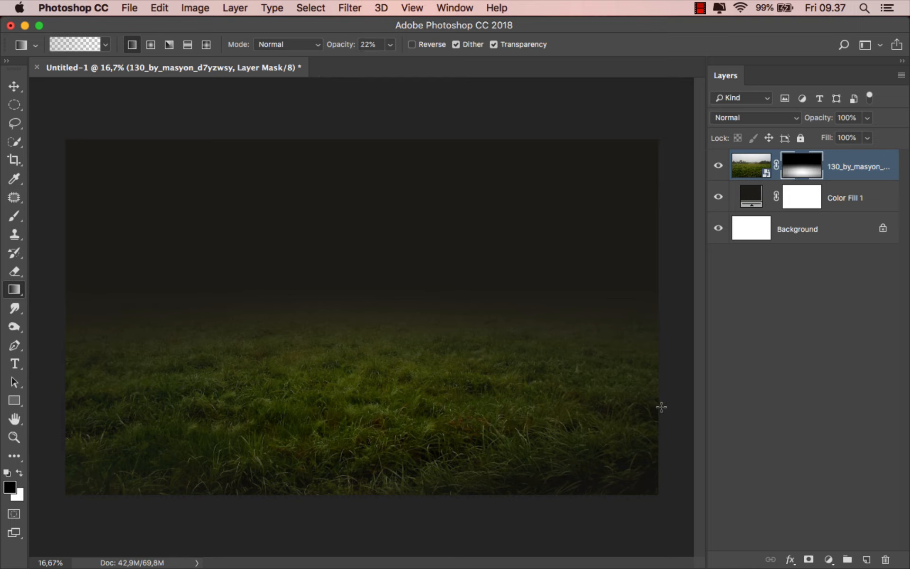
pyautogui.moveTo(662, 407); pyautogui.dragTo(413, 408)
pyautogui.moveTo(609, 311); pyautogui.dragTo(467, 414)
pyautogui.moveTo(580, 265); pyautogui.dragTo(451, 438)
pyautogui.moveTo(155, 272); pyautogui.dragTo(264, 446)
pyautogui.moveTo(268, 233); pyautogui.dragTo(304, 391)
pyautogui.moveTo(414, 212); pyautogui.dragTo(381, 423)
pyautogui.moveTo(669, 378); pyautogui.dragTo(431, 392)
pyautogui.moveTo(674, 414); pyautogui.dragTo(413, 397)
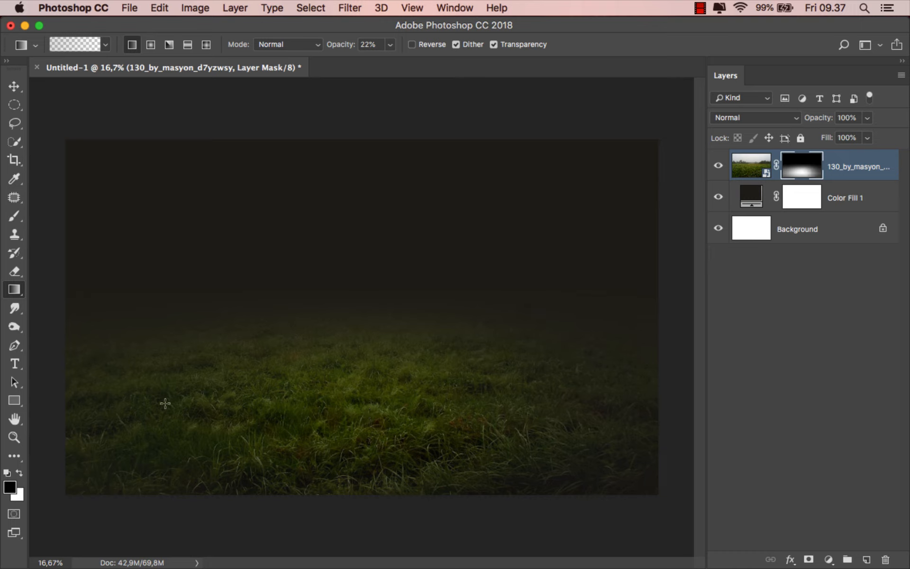
pyautogui.moveTo(76, 401); pyautogui.dragTo(350, 412)
pyautogui.moveTo(125, 304); pyautogui.dragTo(349, 407)
pyautogui.moveTo(364, 289); pyautogui.dragTo(359, 425)
pyautogui.moveTo(373, 281); pyautogui.dragTo(370, 420)
# - Place the cut-out PNG of the woman in the white dress above the field layer and flip it horizontally
pyautogui.click(855, 172)
pyautogui.press('v')
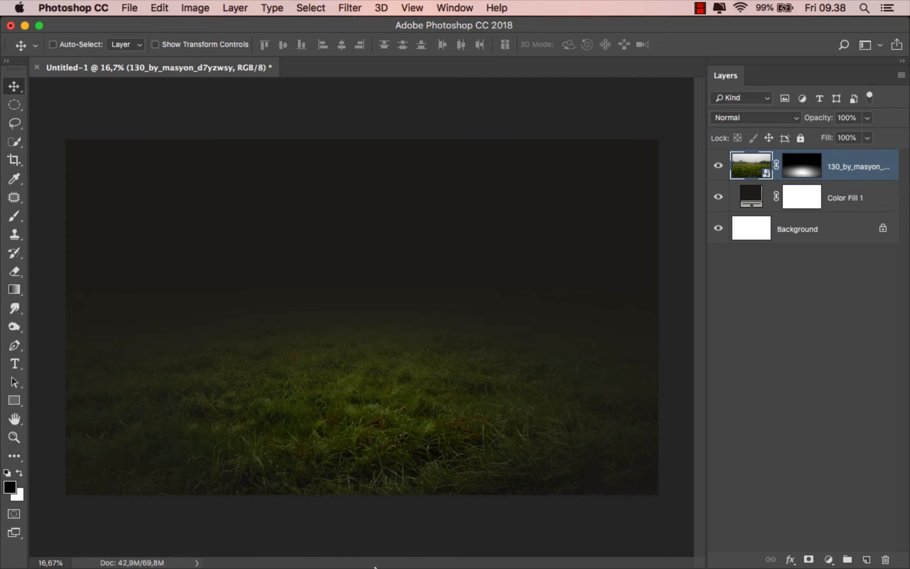
pyautogui.click(351, 543)
pyautogui.moveTo(488, 111); pyautogui.dragTo(396, 366)
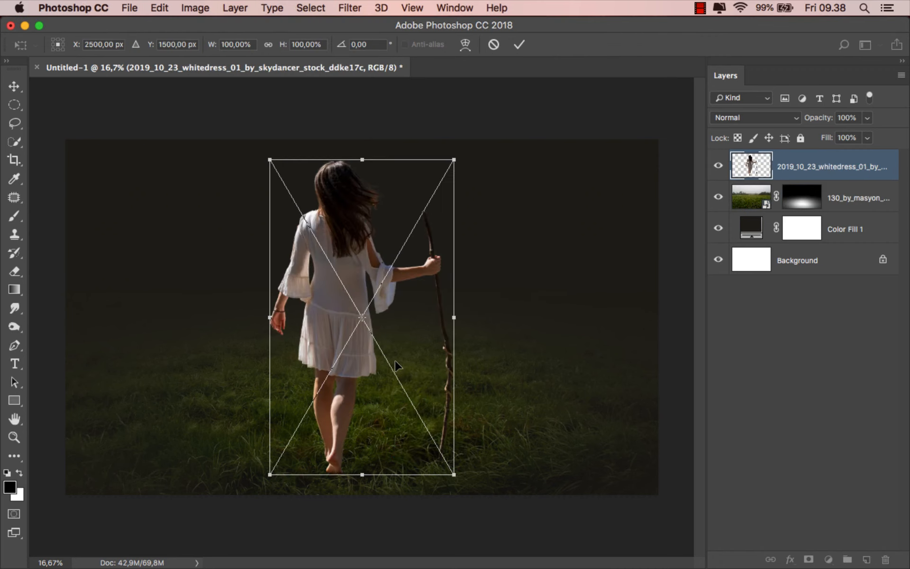
pyautogui.rightClick(396, 365)
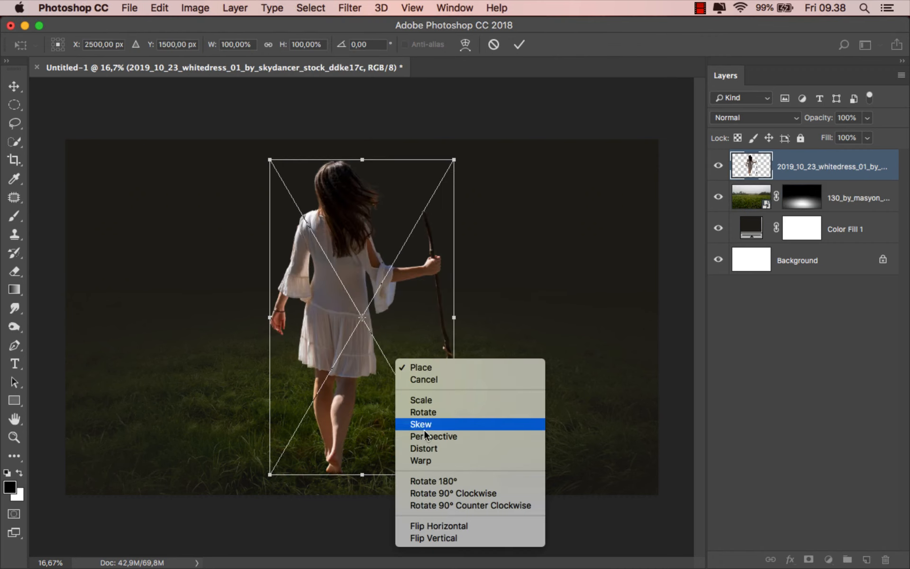
pyautogui.click(440, 522)
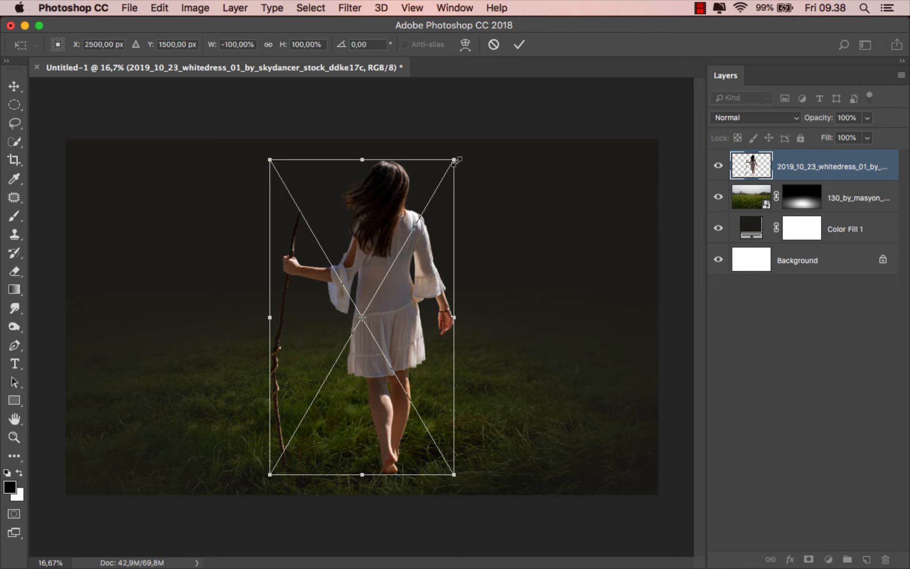
# - Scale the woman to about 69% and position her standing on the grass near the canvas centre
pyautogui.moveTo(457, 161); pyautogui.dragTo(436, 249)
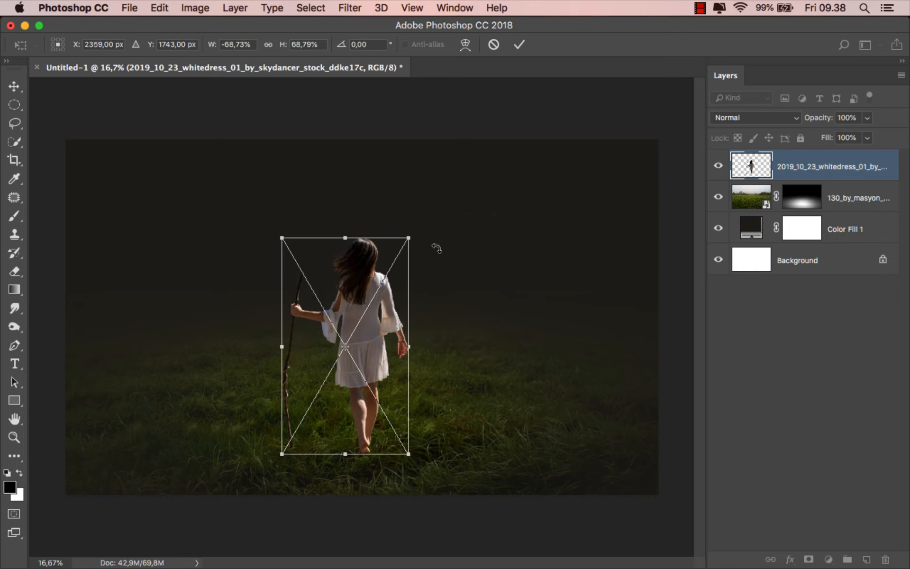
pyautogui.click(520, 44)
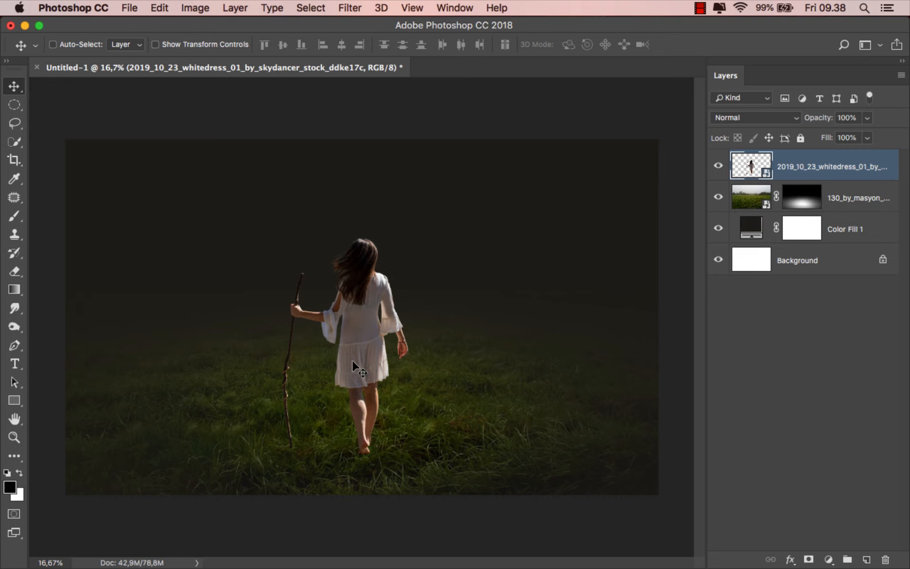
pyautogui.moveTo(352, 361); pyautogui.dragTo(368, 353)
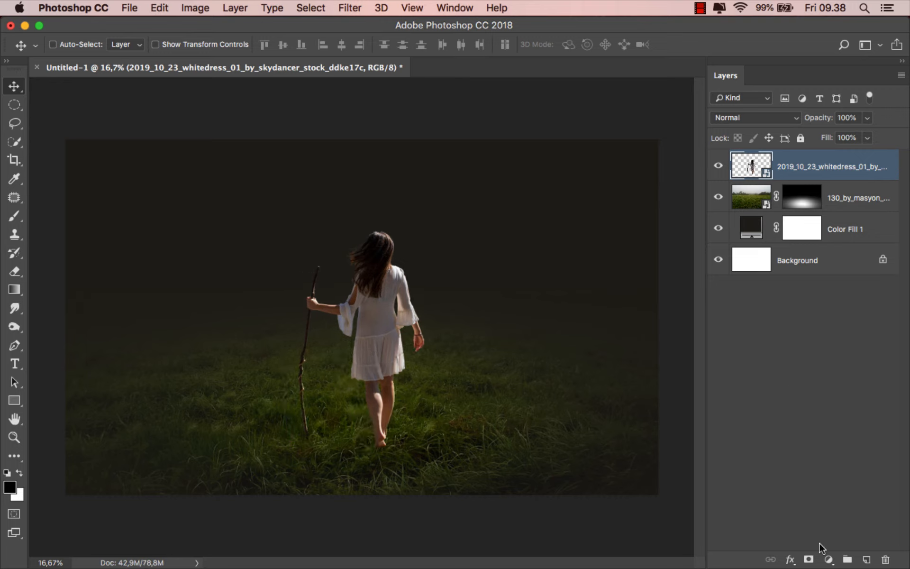
# - Add a layer mask to the woman layer and choose the 510 px grass blade brush from the Trees brush group
pyautogui.click(809, 559)
pyautogui.click(16, 216)
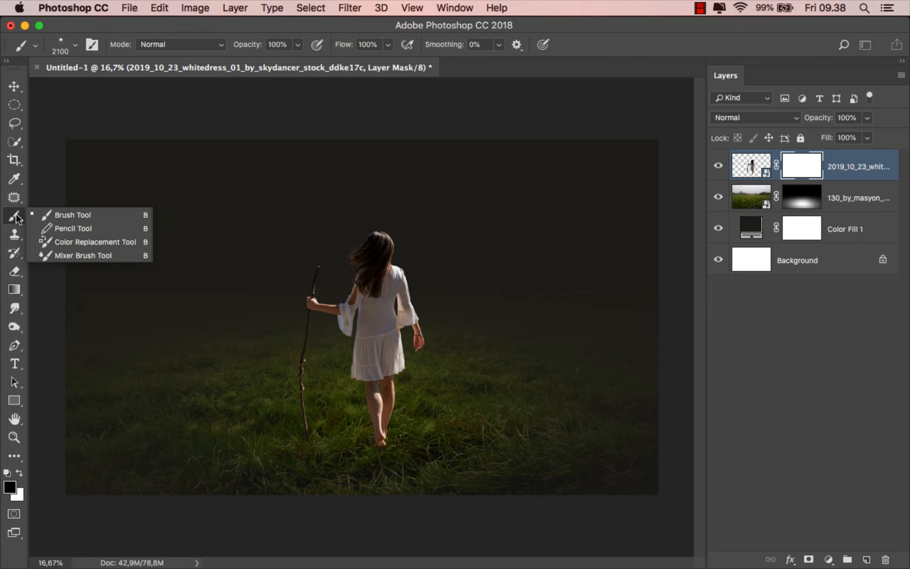
pyautogui.click(52, 214)
pyautogui.rightClick(206, 243)
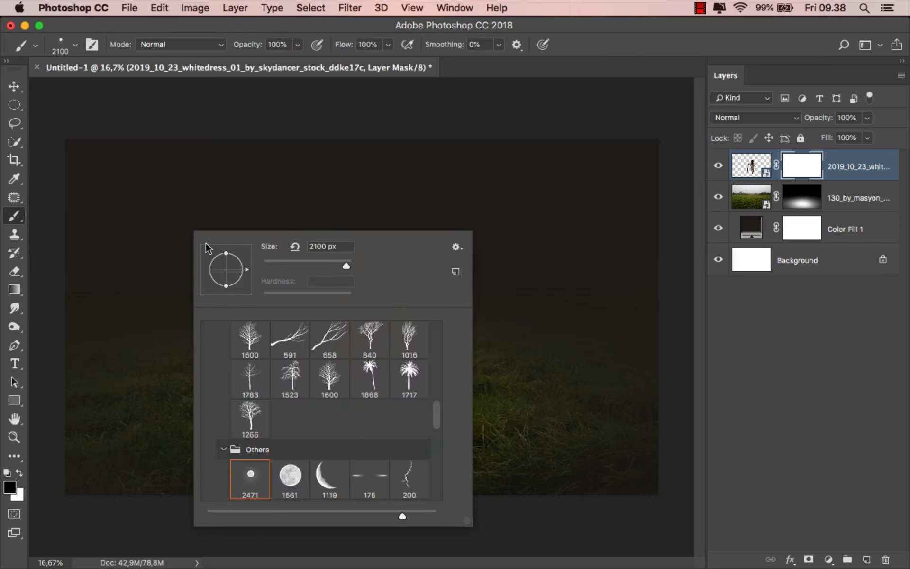
pyautogui.scroll(5, 249, 468)
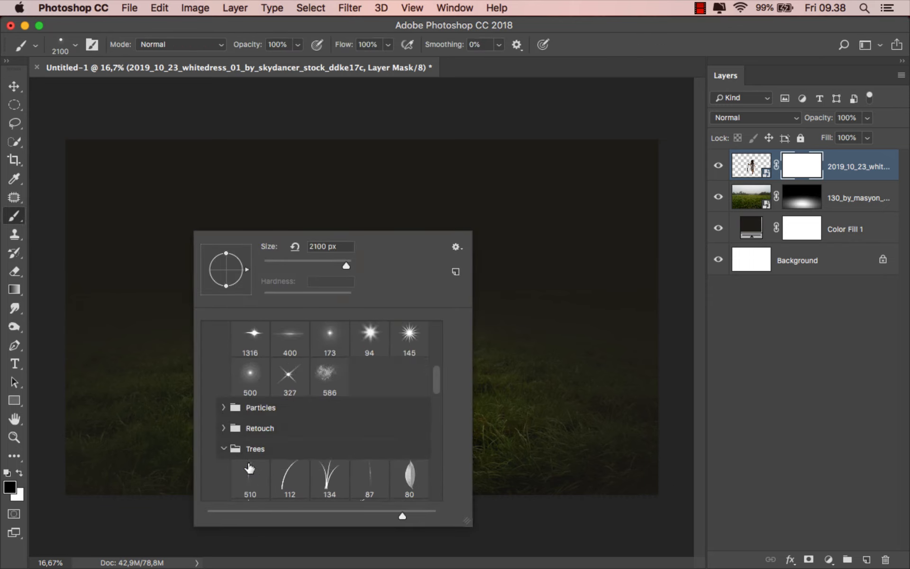
pyautogui.click(265, 449)
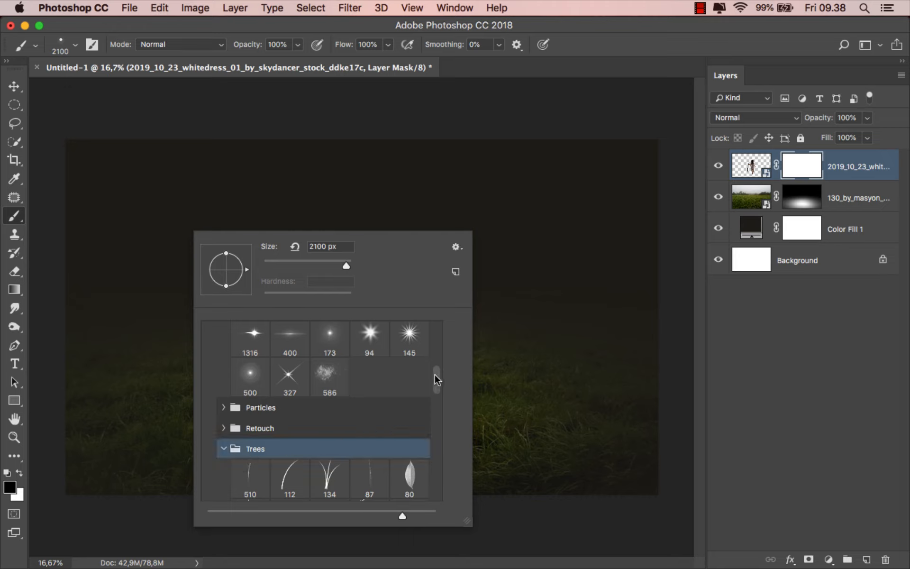
pyautogui.moveTo(435, 375); pyautogui.dragTo(433, 332)
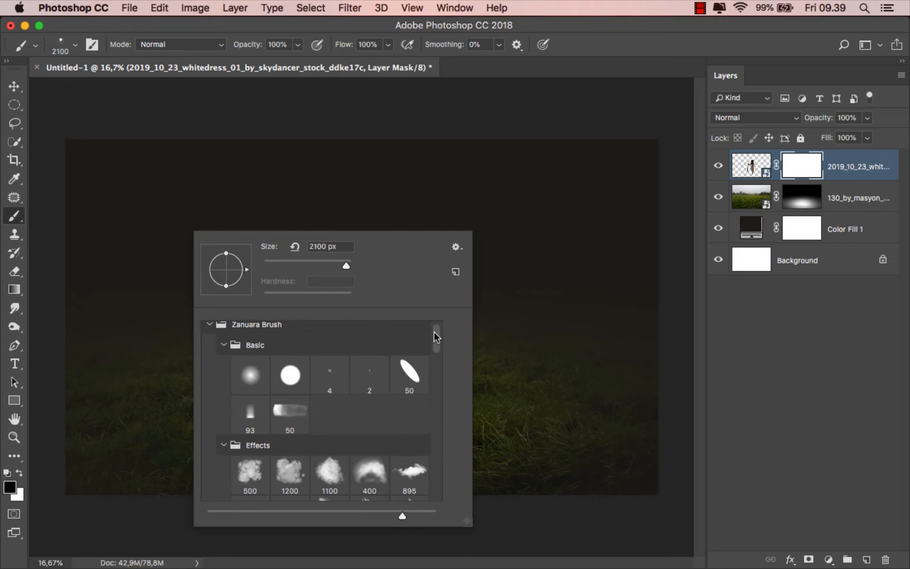
pyautogui.click(234, 443)
pyautogui.click(271, 331)
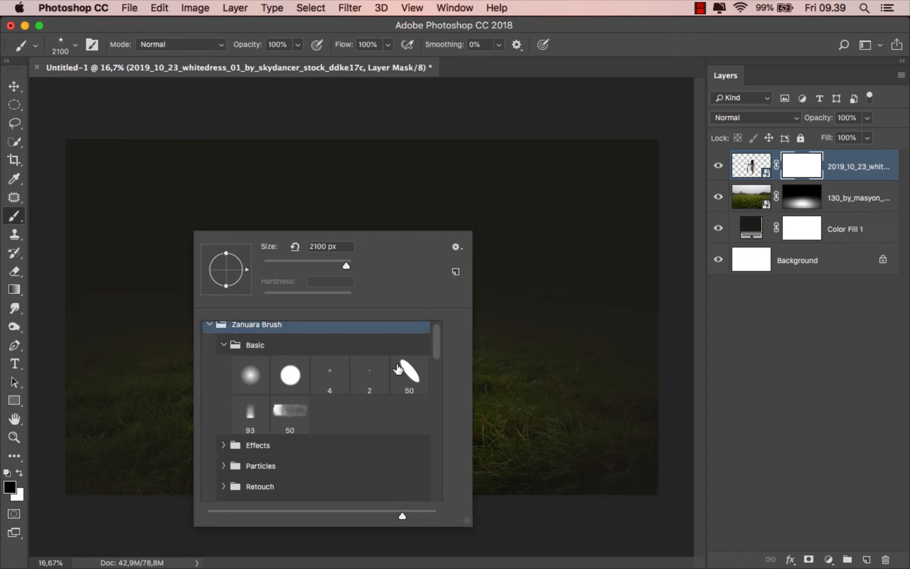
pyautogui.moveTo(434, 342); pyautogui.dragTo(436, 361)
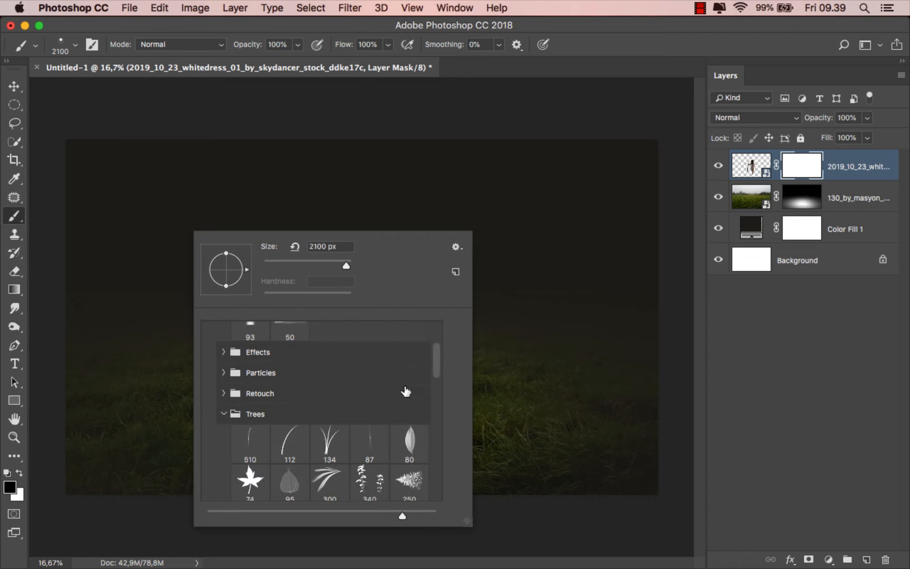
pyautogui.click(251, 434)
pyautogui.click(567, 49)
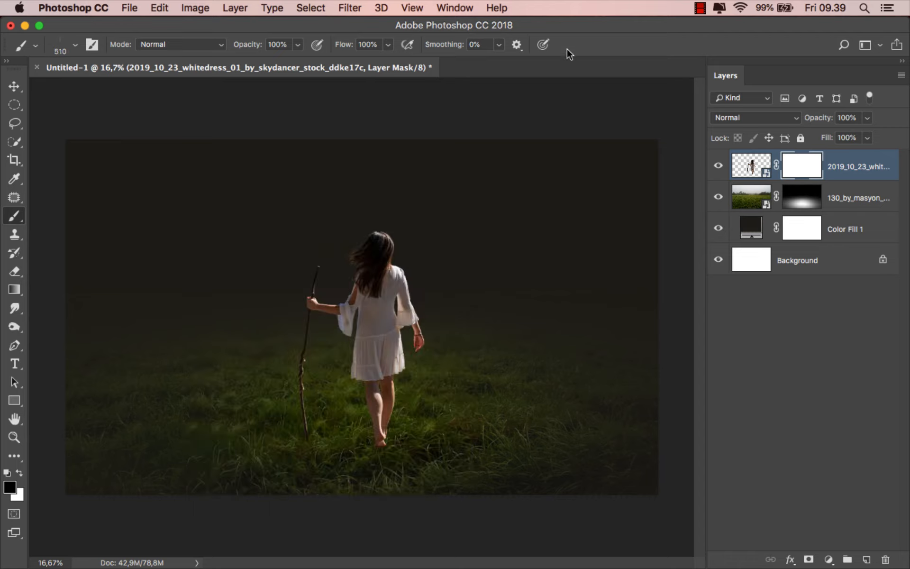
# - Paint black grass blades on the woman's layer mask at 247 px to bury her feet and the staff's tip in the grass
pyautogui.scroll(6, 384, 439)
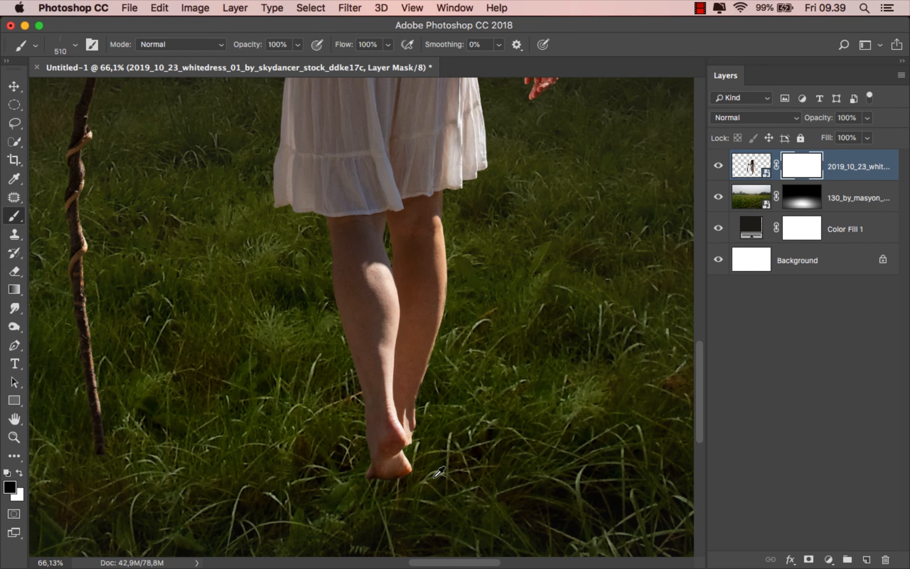
pyautogui.rightClick(427, 456)
pyautogui.click(545, 306)
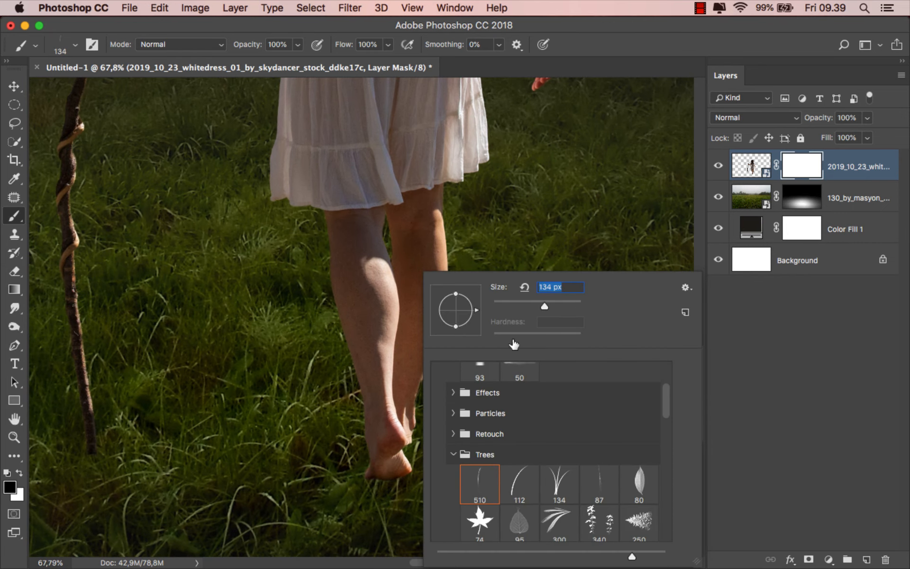
pyautogui.moveTo(394, 443); pyautogui.dragTo(421, 444)
pyautogui.scroll(-2, 423, 448)
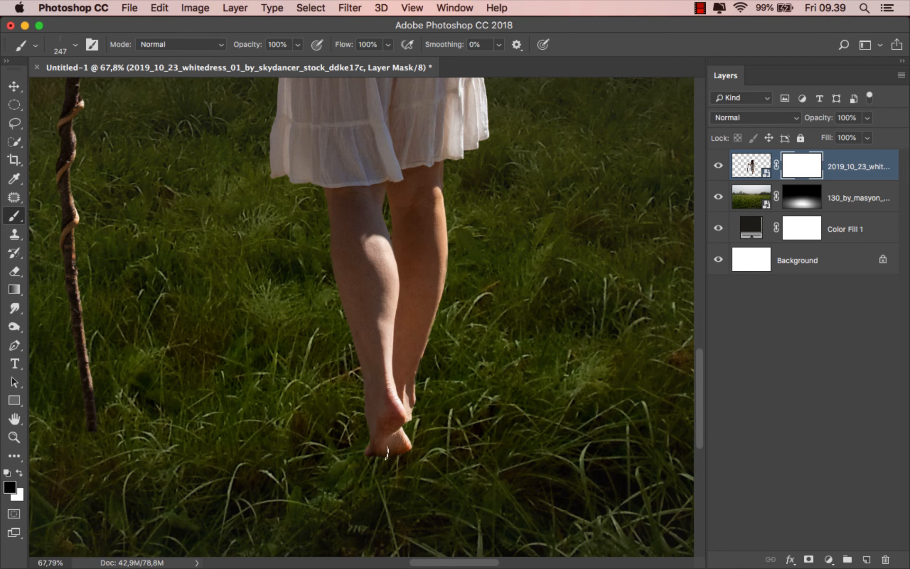
pyautogui.moveTo(335, 450)
pyautogui.mouseDown()
pyautogui.moveTo(441, 452)
pyautogui.moveTo(365, 436)
pyautogui.moveTo(474, 426)
pyautogui.moveTo(348, 427)
pyautogui.moveTo(368, 436)
pyautogui.moveTo(428, 425)
pyautogui.mouseUp()
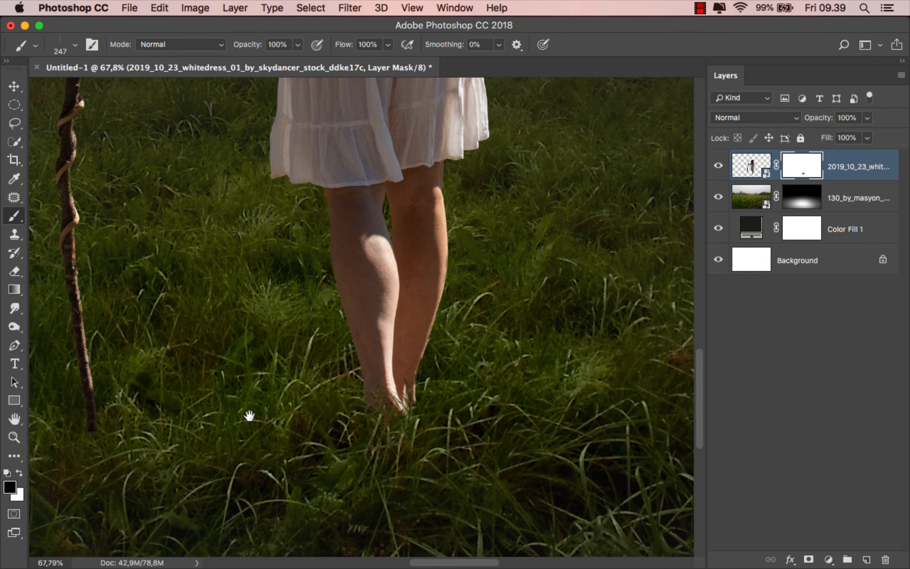
pyautogui.moveTo(247, 416); pyautogui.dragTo(374, 422)
pyautogui.scroll(1, 279, 426)
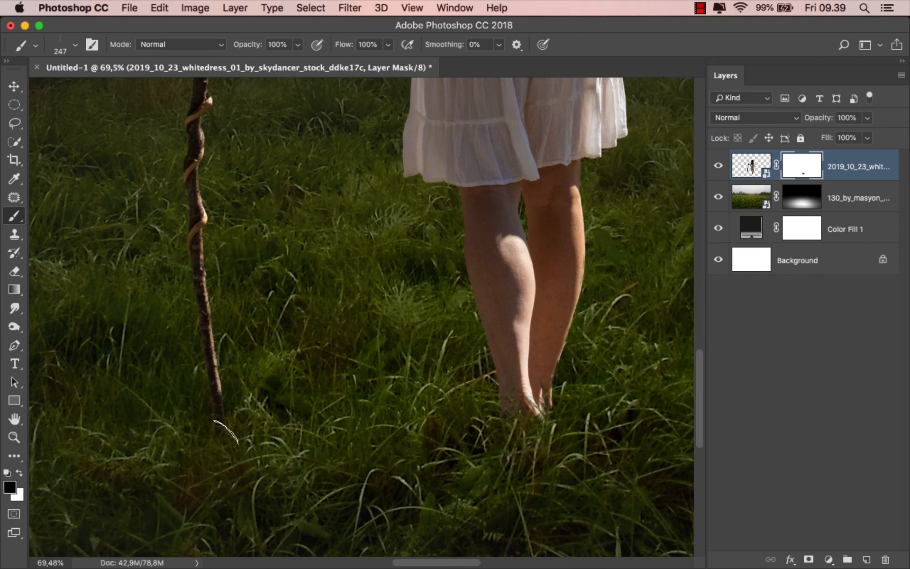
pyautogui.moveTo(492, 447); pyautogui.dragTo(310, 455)
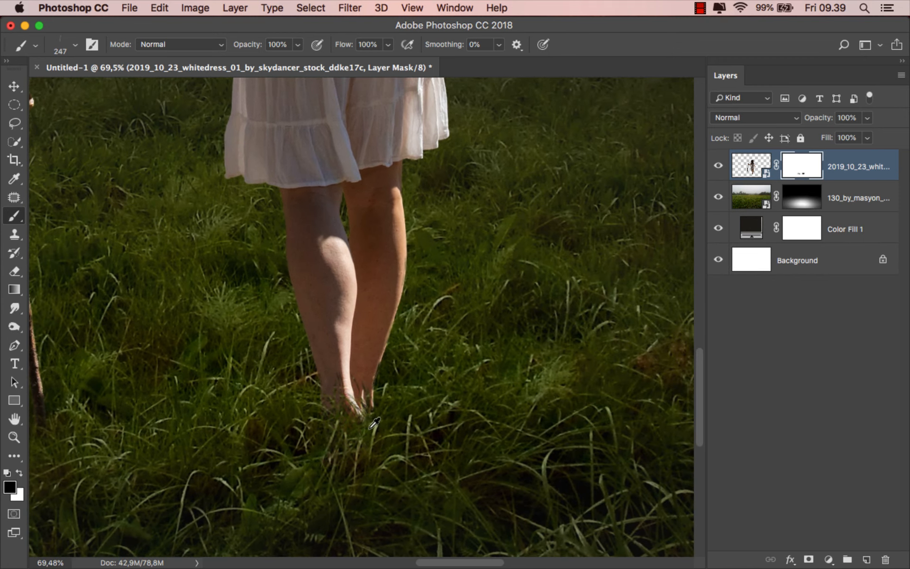
# - Feather the woman's layer mask by 0.4 px to soften the blades masked around her feet
pyautogui.scroll(5, 367, 418)
pyautogui.moveTo(382, 403); pyautogui.dragTo(335, 389)
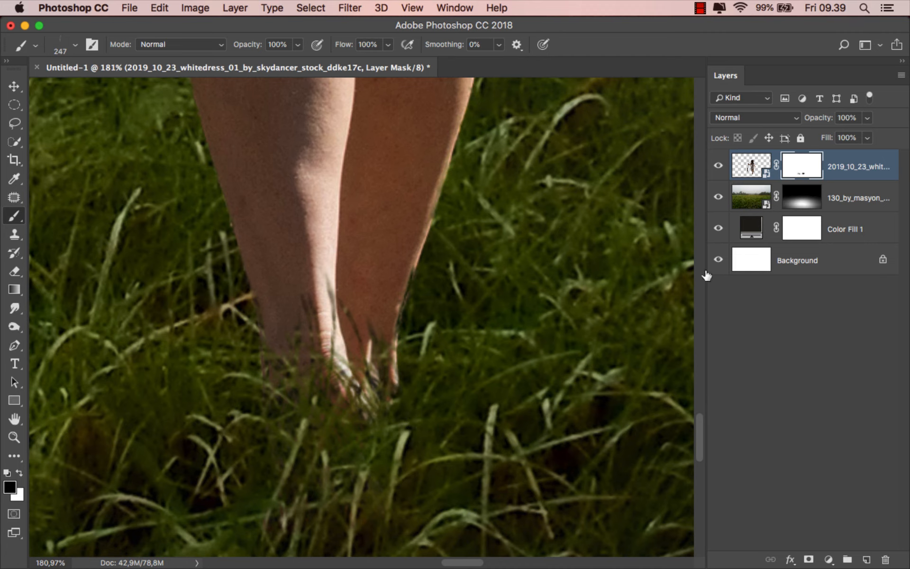
pyautogui.doubleClick(809, 170)
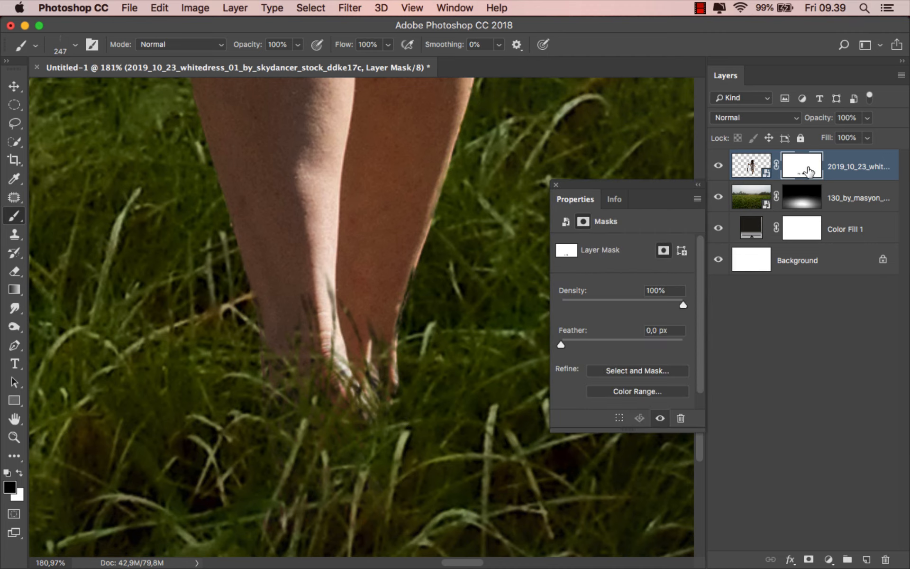
pyautogui.moveTo(565, 341); pyautogui.dragTo(562, 343)
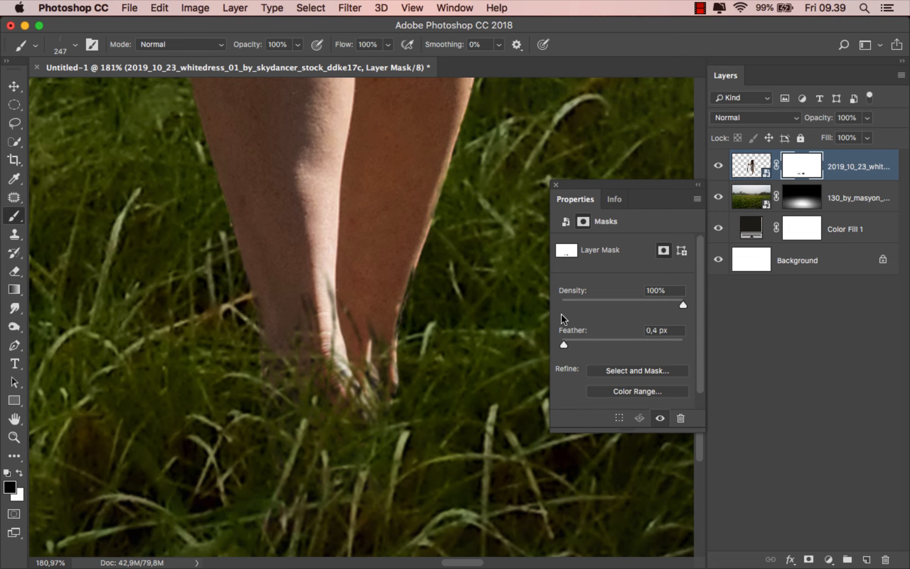
pyautogui.click(558, 185)
pyautogui.scroll(-6, 479, 285)
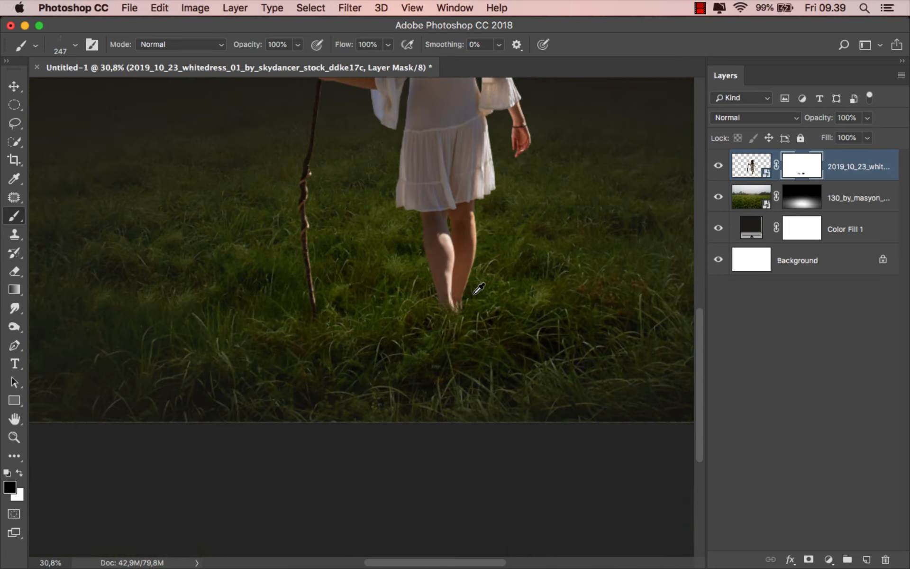
pyautogui.press('super+0')
# - Add a Hue/Saturation adjustment clipped to the woman layer and slightly lower its saturation
pyautogui.press('v')
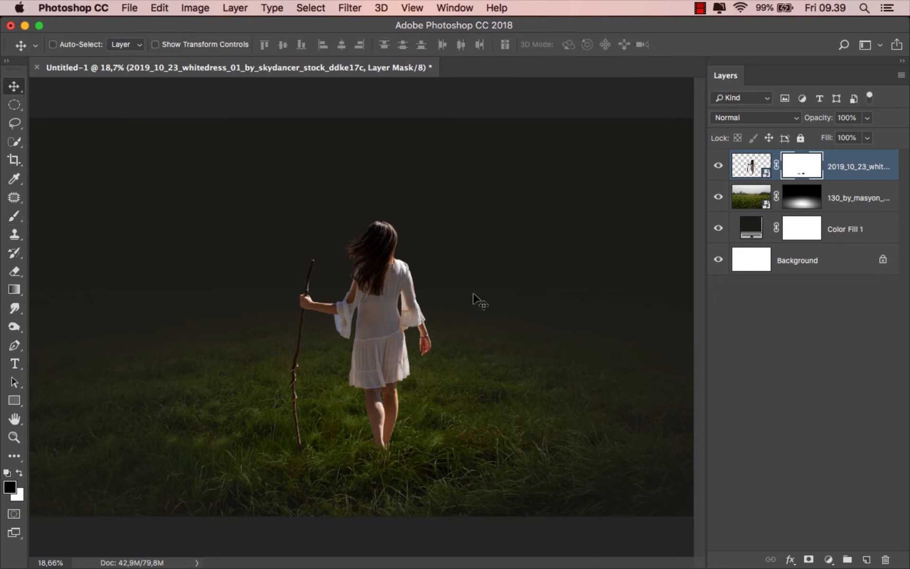
pyautogui.click(849, 168)
pyautogui.click(829, 560)
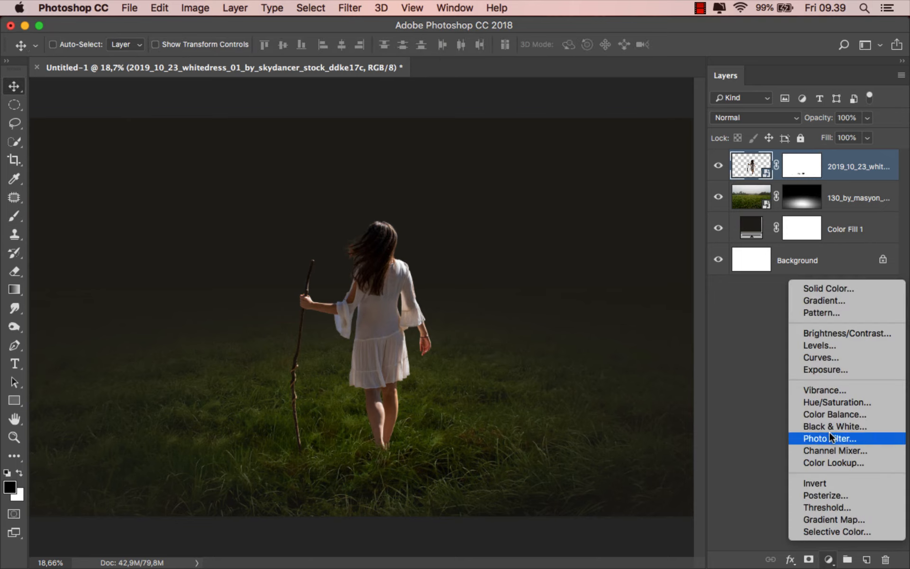
pyautogui.click(837, 403)
pyautogui.click(598, 418)
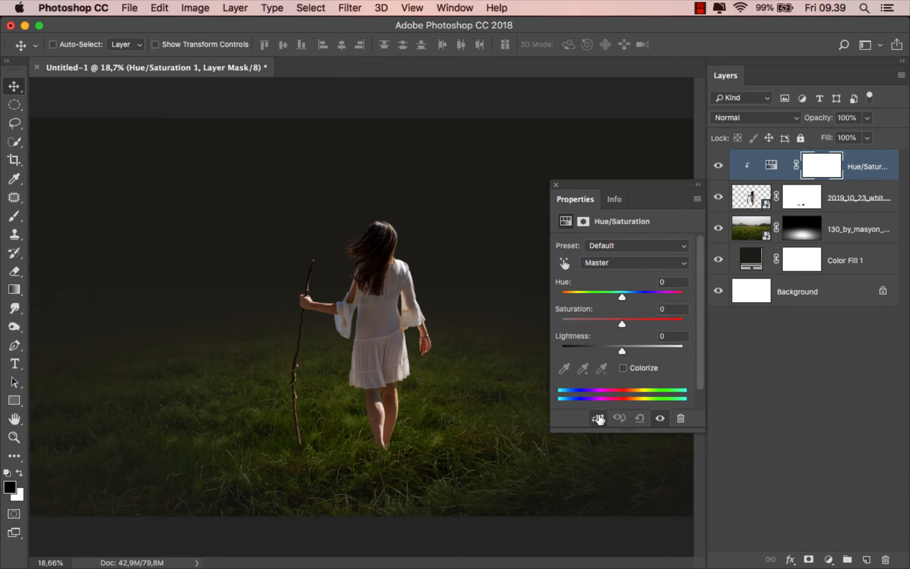
pyautogui.moveTo(622, 324); pyautogui.dragTo(610, 325)
pyautogui.click(555, 184)
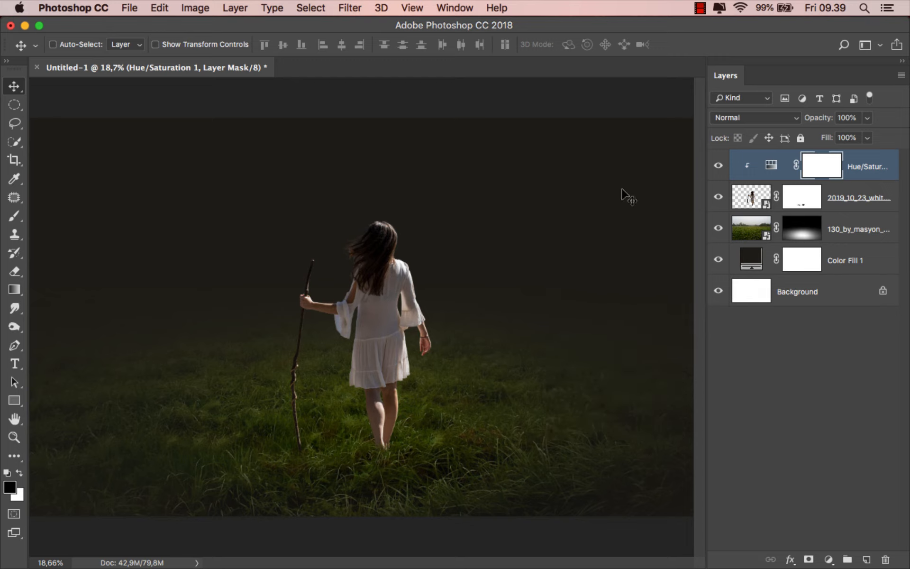
# - Add a second clipped Hue/Saturation adjustment above the first and set its blend mode to Soft Light
pyautogui.click(855, 166)
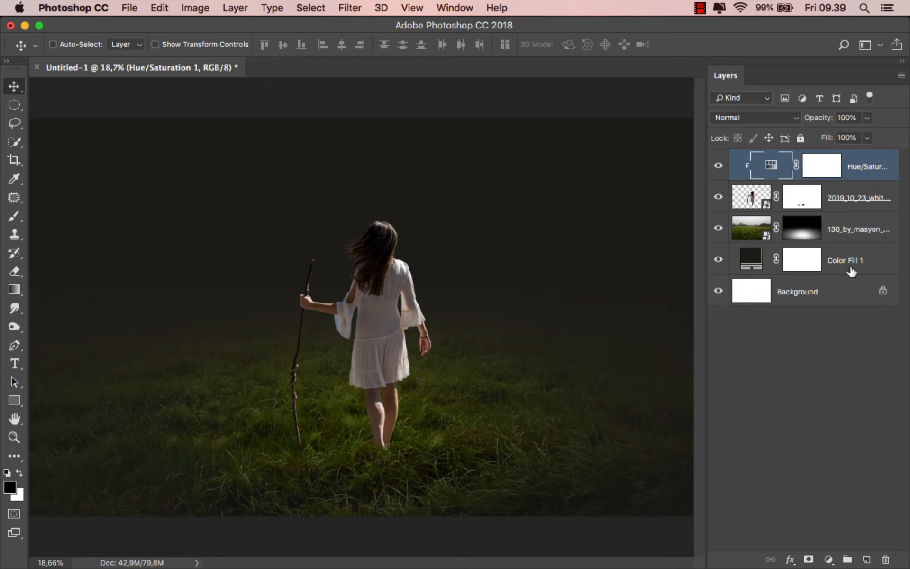
pyautogui.click(829, 557)
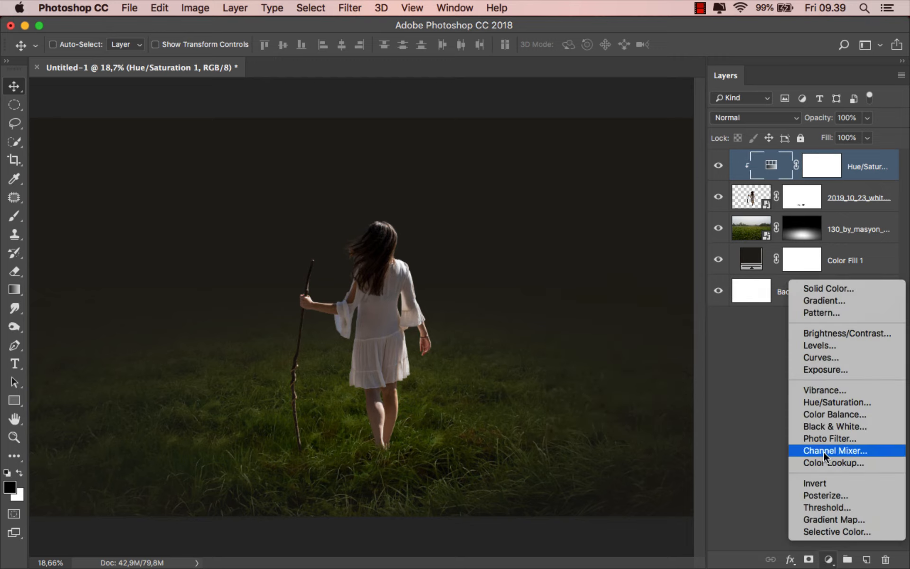
pyautogui.click(830, 400)
pyautogui.click(599, 417)
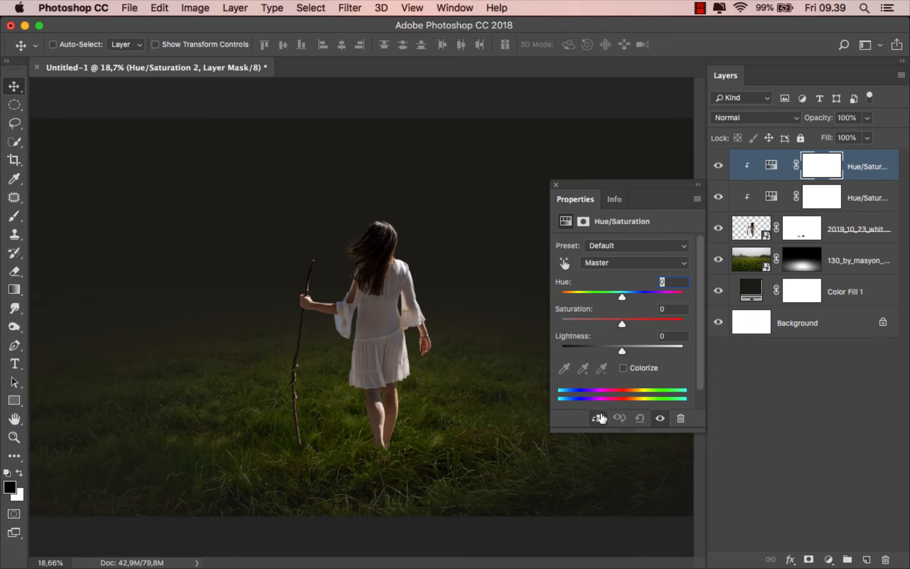
pyautogui.click(744, 119)
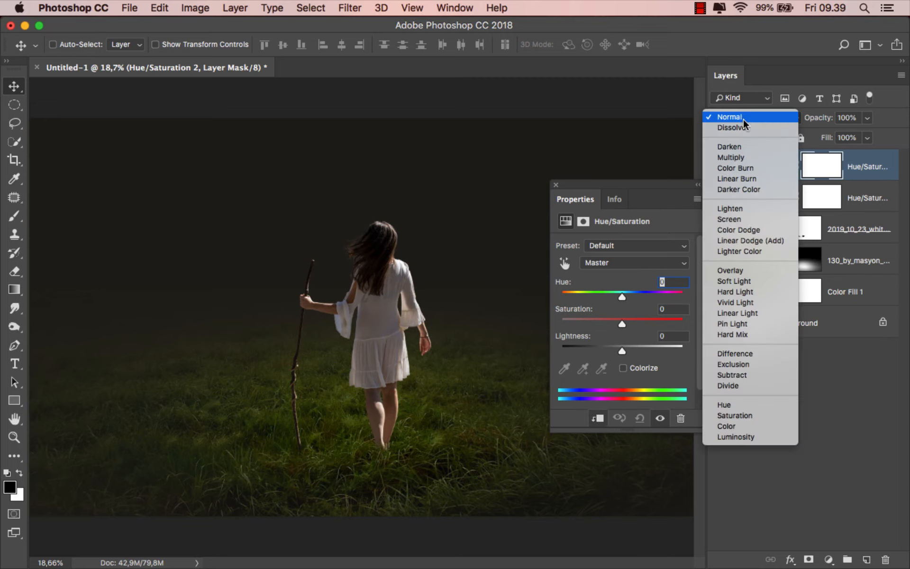
pyautogui.click(752, 282)
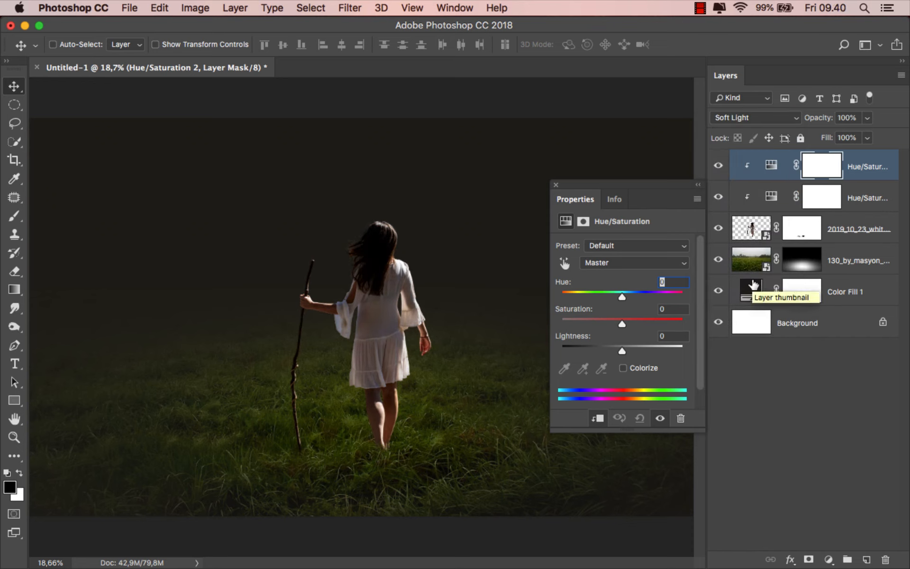
# - Colorize the second Hue/Saturation adjustment with hue 54 and saturation 25
pyautogui.click(623, 368)
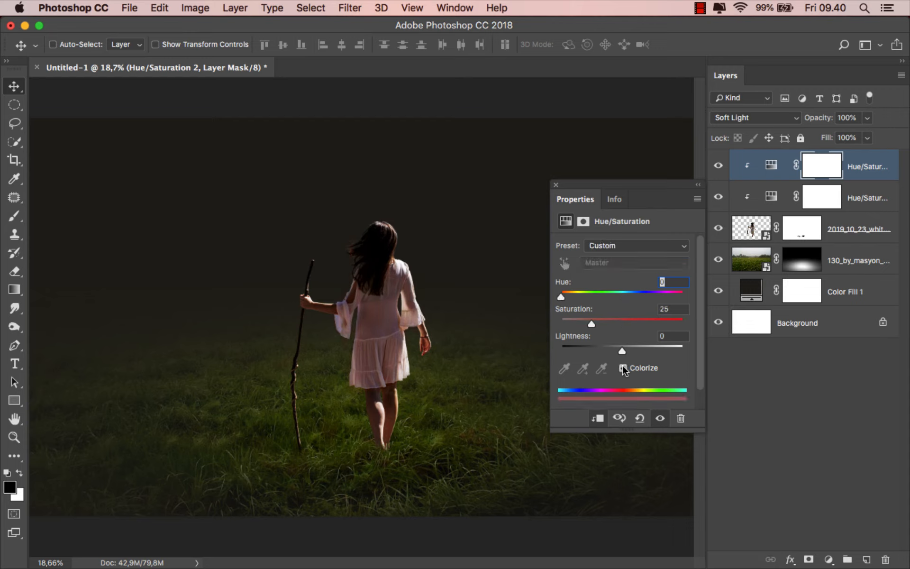
pyautogui.click(577, 297)
pyautogui.moveTo(578, 297); pyautogui.dragTo(581, 298)
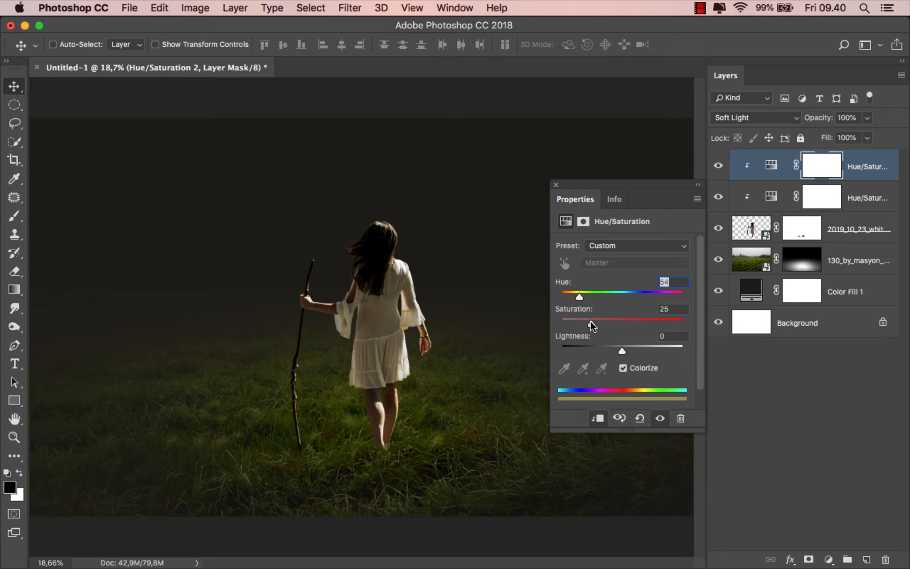
pyautogui.click(556, 185)
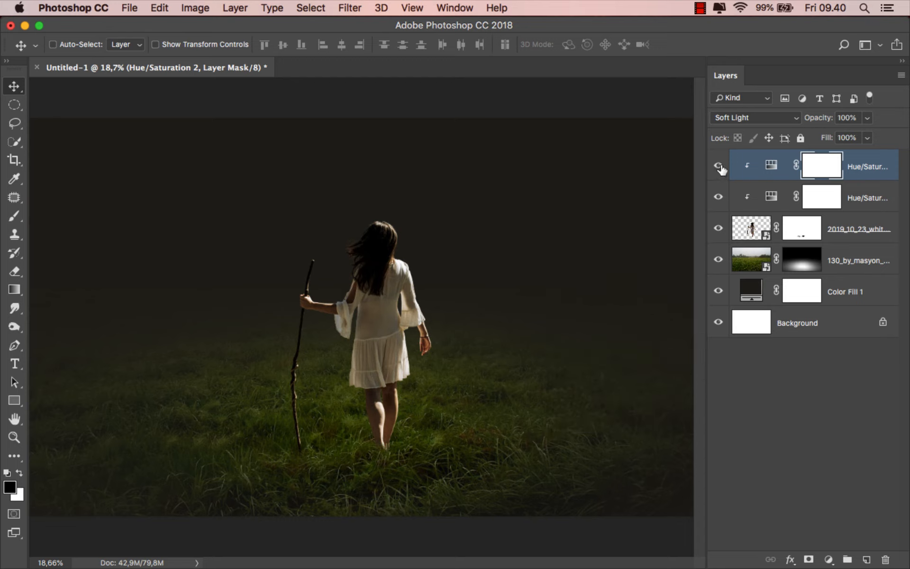
# - Reduce the Soft Light adjustment's fill to 79% and compare the woman with and without it
pyautogui.click(867, 138)
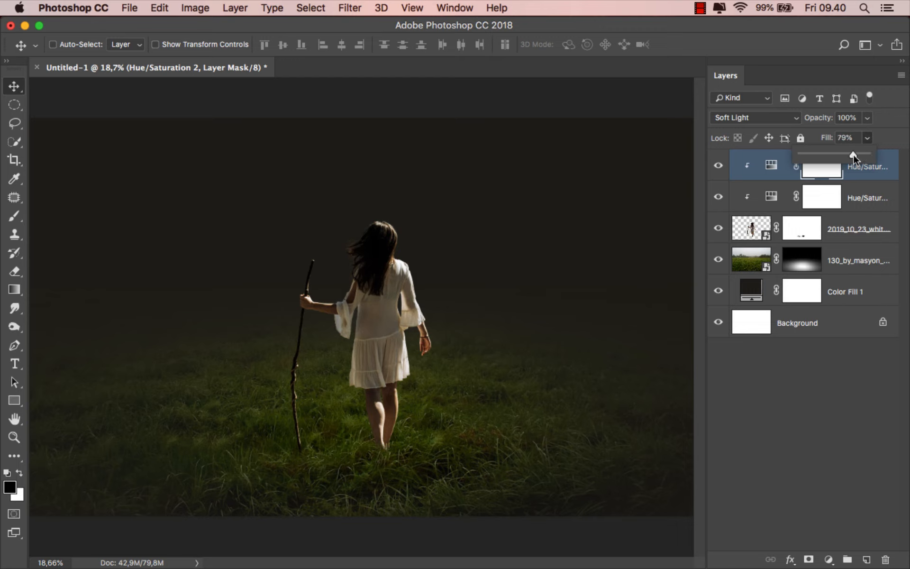
pyautogui.click(772, 165)
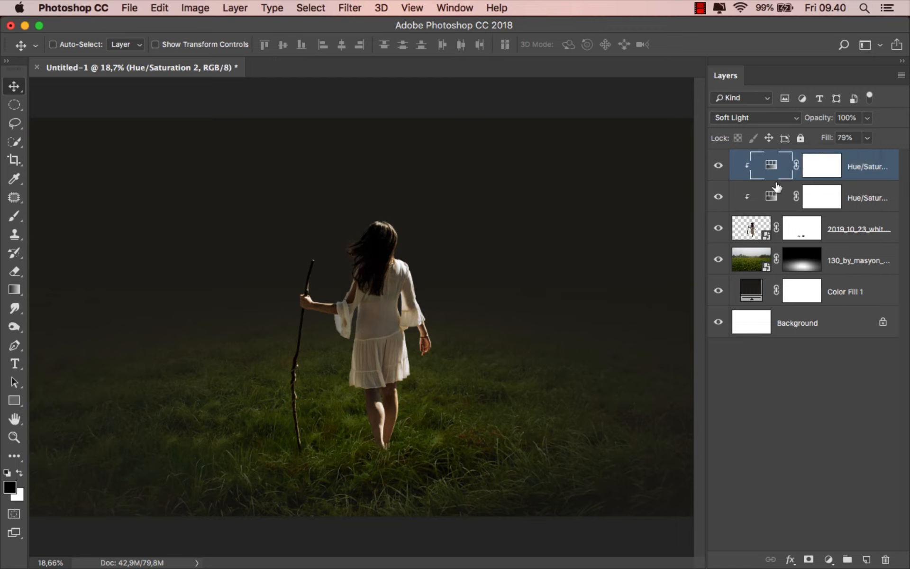
pyautogui.click(719, 166)
pyautogui.click(719, 166)
# - Add an Exposure adjustment clipped to the woman layer with the exposure lowered to -0.78
pyautogui.click(829, 559)
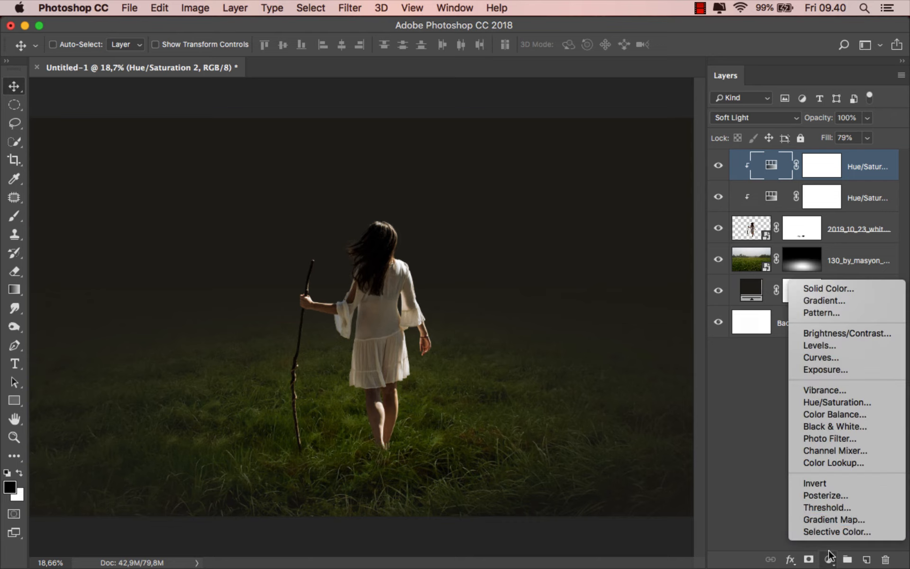
pyautogui.click(849, 369)
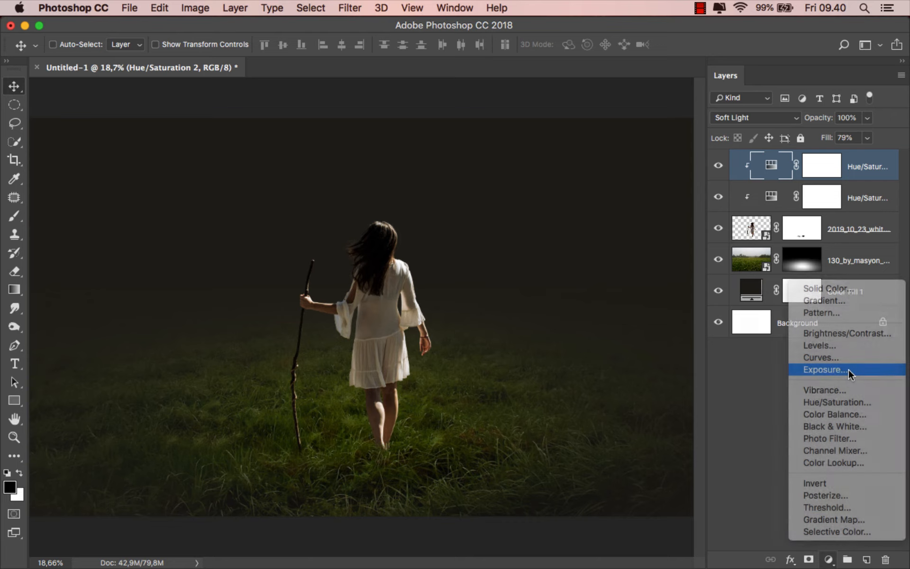
pyautogui.click(597, 418)
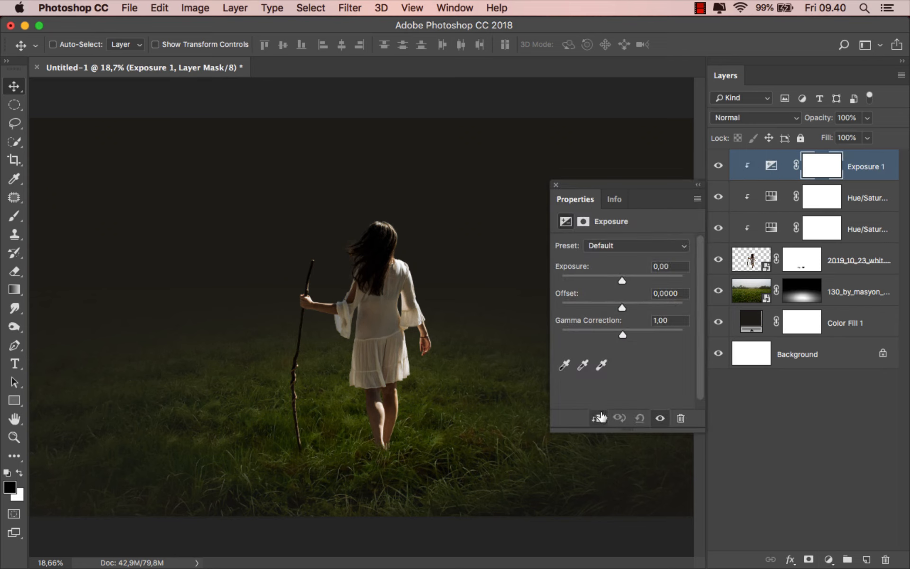
pyautogui.moveTo(622, 281); pyautogui.dragTo(615, 282)
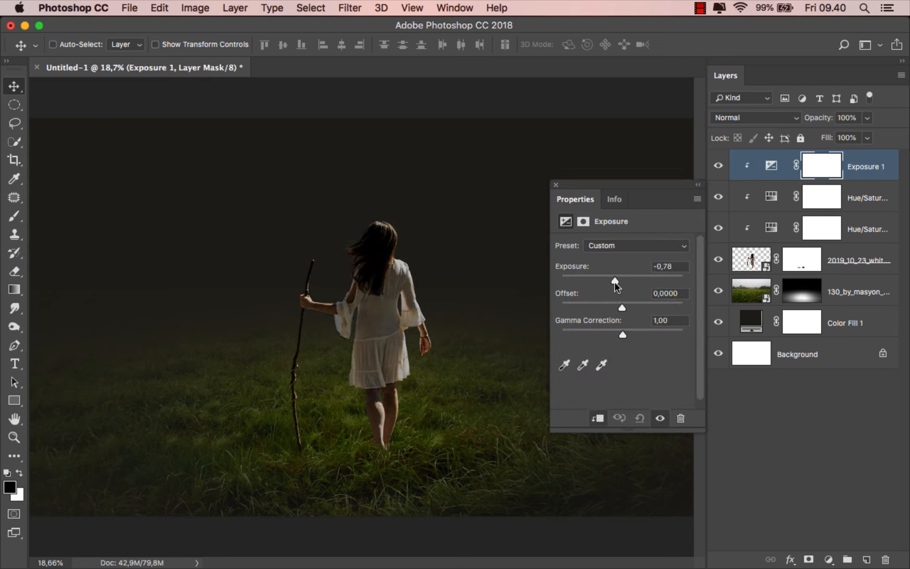
pyautogui.click(556, 184)
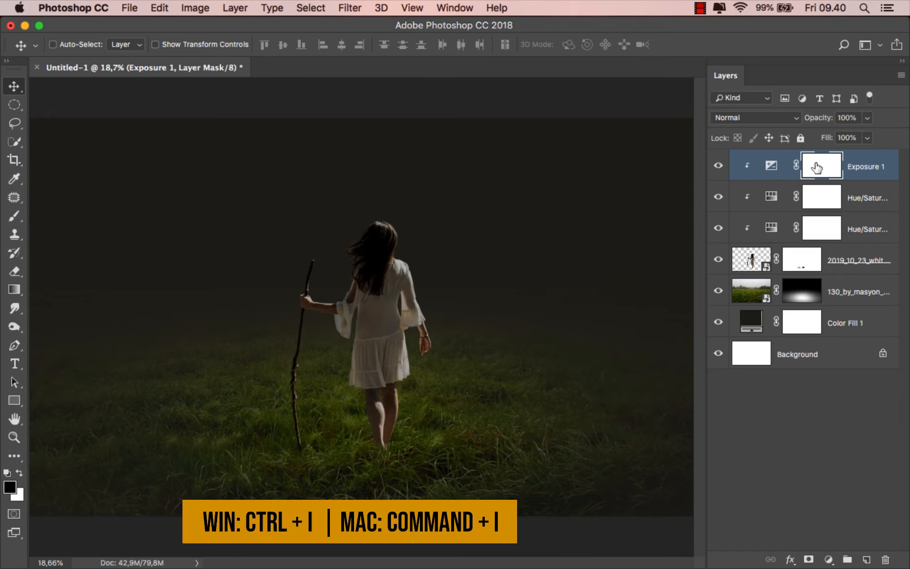
# - Invert the Exposure mask to black and choose a white soft round brush at 247 px from the Basic brush group
pyautogui.press('super+i')
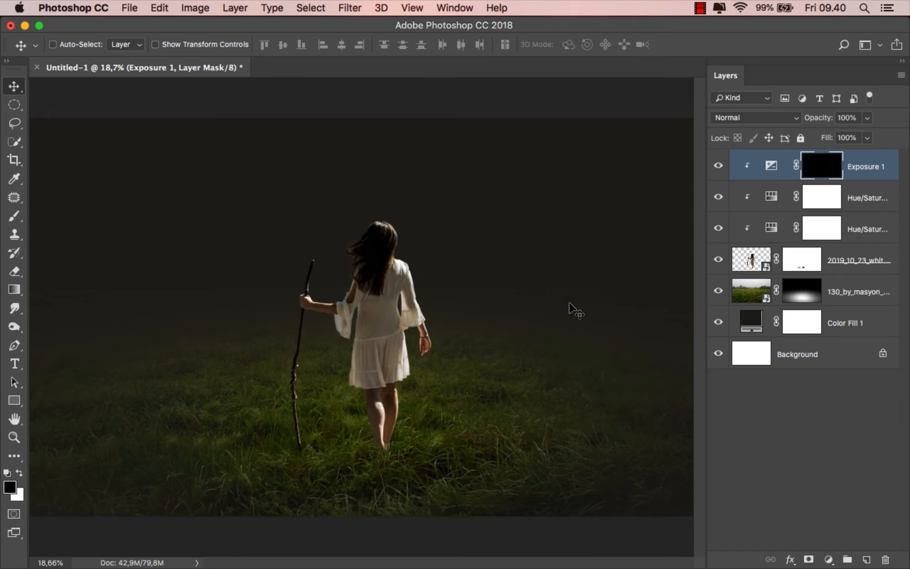
pyautogui.moveTo(16, 218); pyautogui.dragTo(47, 214)
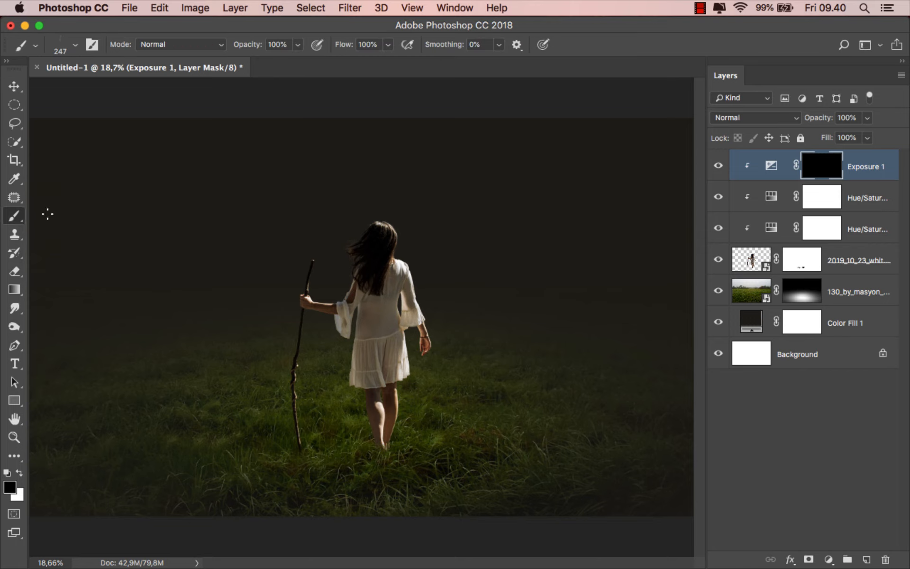
pyautogui.rightClick(110, 225)
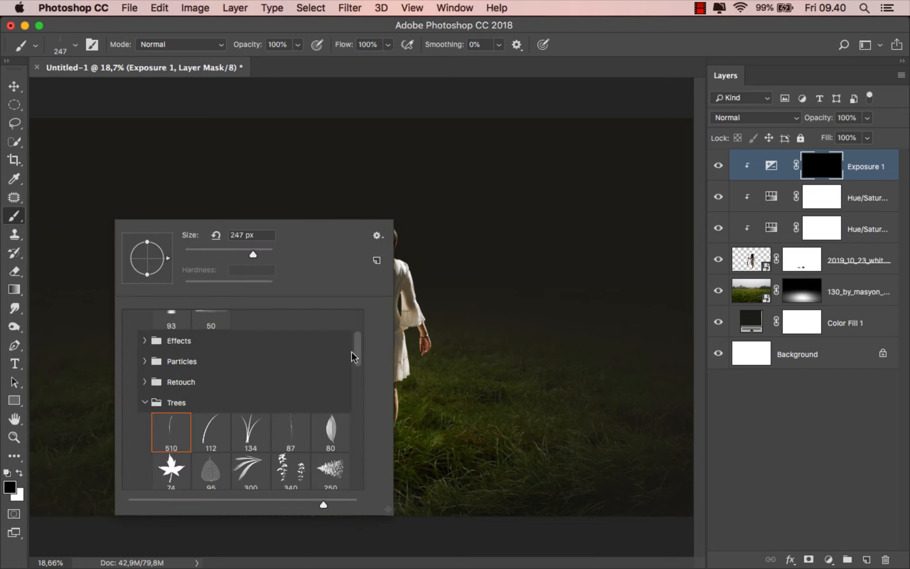
pyautogui.moveTo(354, 357); pyautogui.dragTo(363, 337)
pyautogui.click(176, 375)
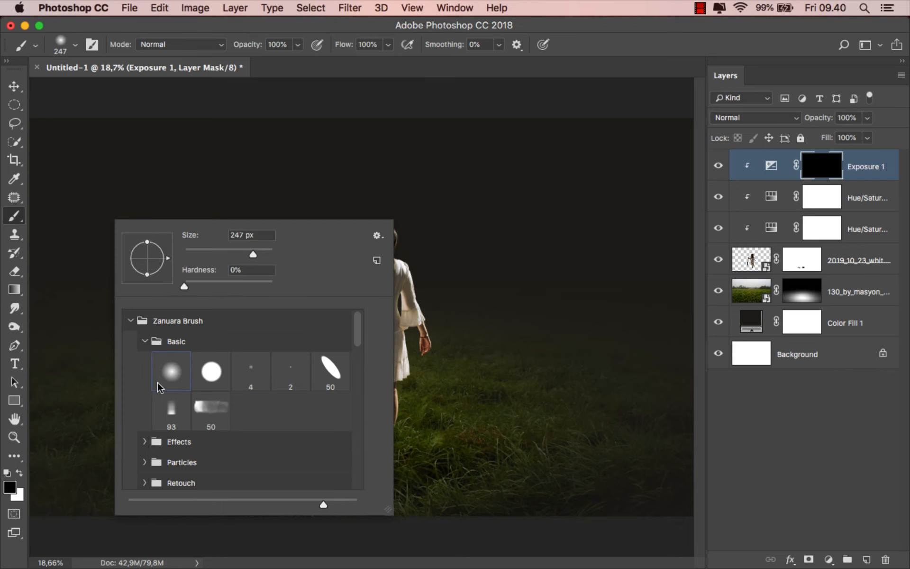
pyautogui.click(19, 475)
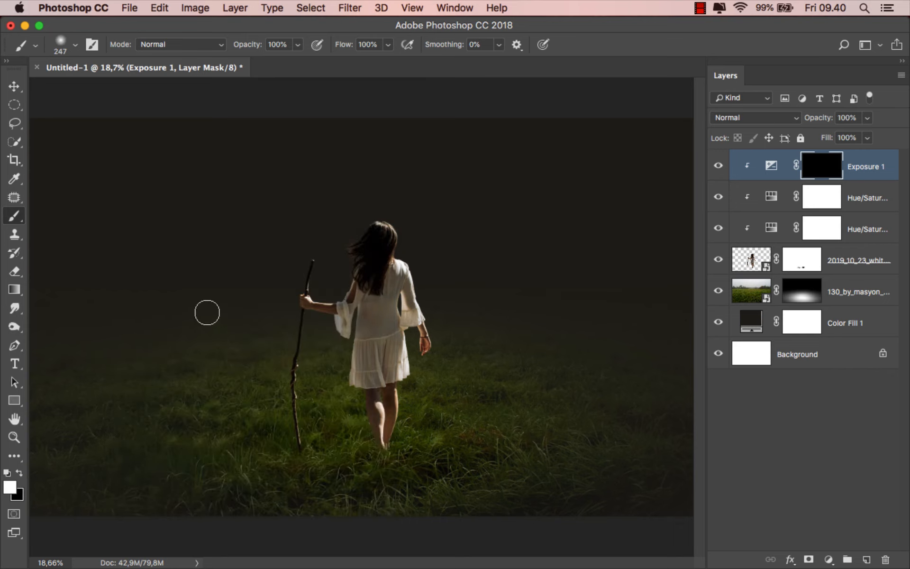
pyautogui.scroll(5, 351, 293)
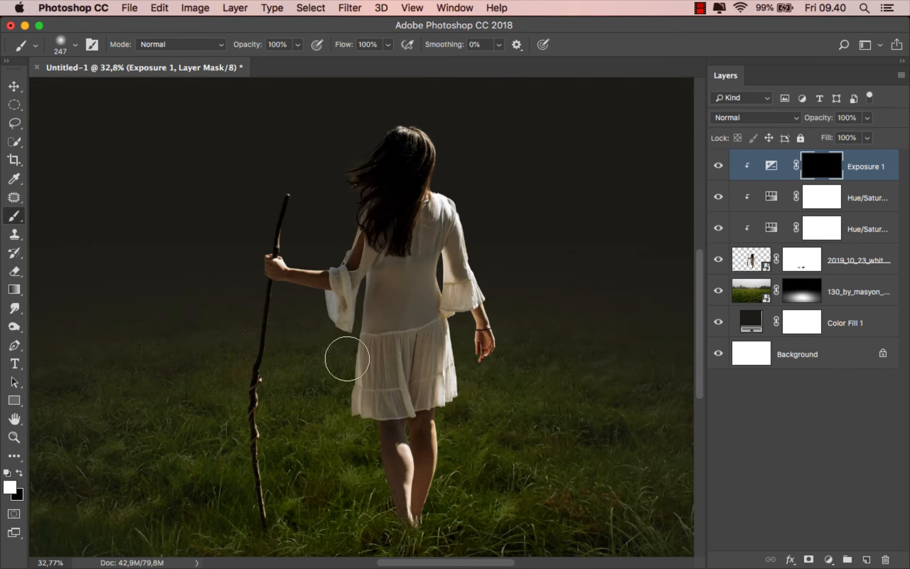
# - Paint white on the Exposure mask at 43% brush opacity over the woman's hair, near sleeve and the dress edge facing the staff
pyautogui.scroll(-1, 340, 237)
pyautogui.scroll(1, 340, 237)
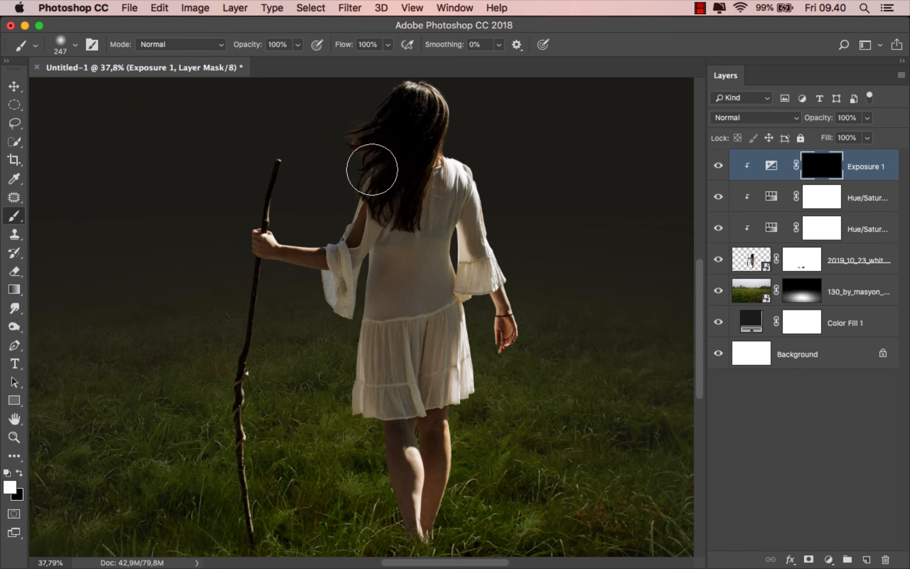
pyautogui.click(389, 45)
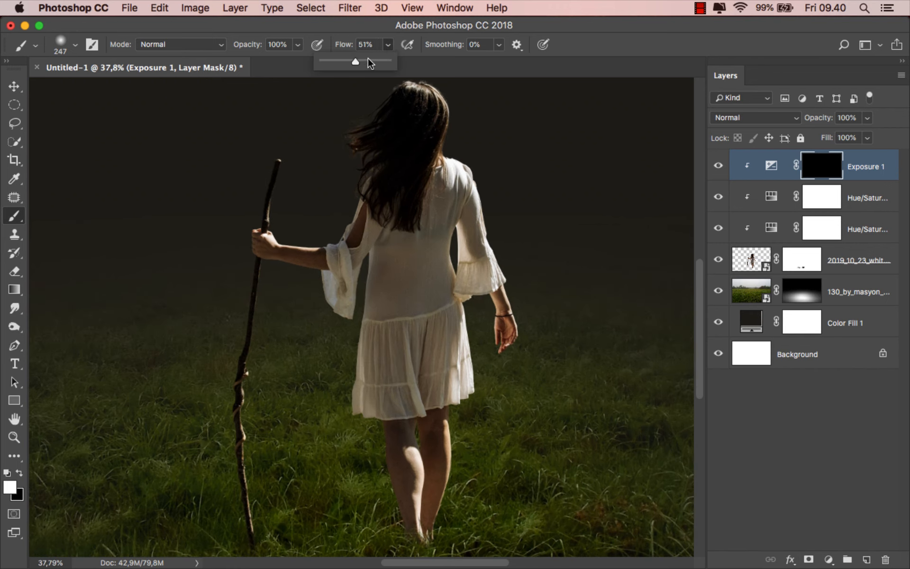
pyautogui.click(298, 45)
pyautogui.click(260, 62)
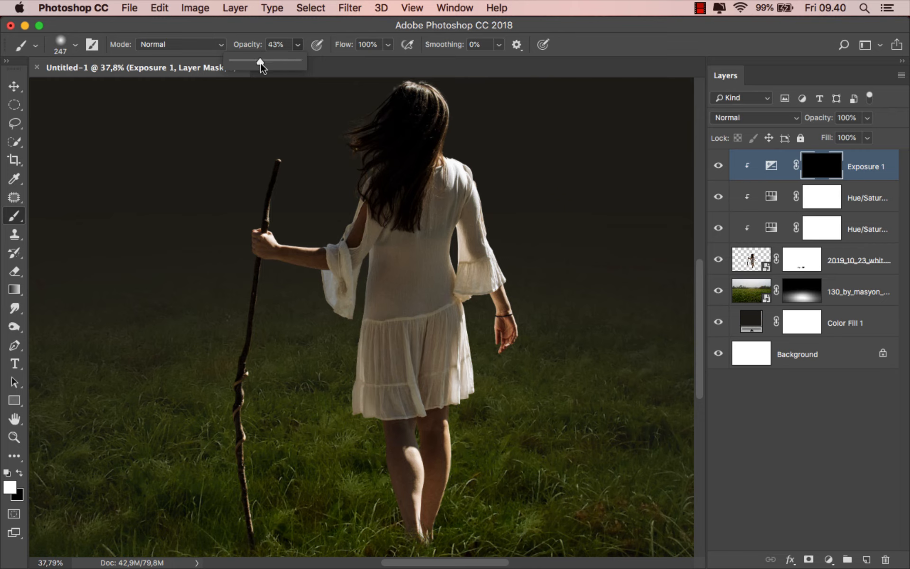
pyautogui.click(376, 153)
pyautogui.keyDown('ctrl'); pyautogui.keyDown('alt'); pyautogui.moveTo(358, 163); pyautogui.dragTo(372, 163); pyautogui.keyUp('alt'); pyautogui.keyUp('ctrl')
pyautogui.click(350, 202)
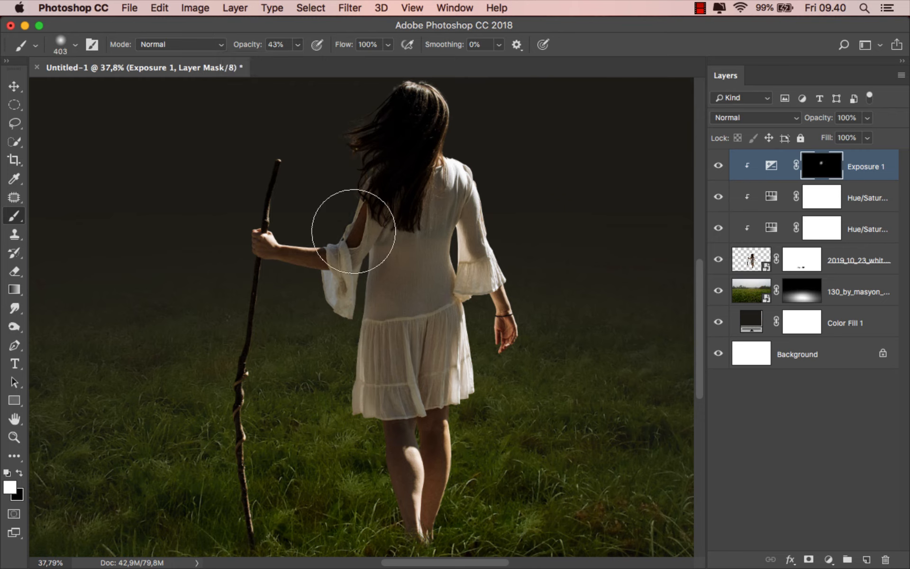
pyautogui.keyDown('ctrl'); pyautogui.keyDown('alt'); pyautogui.moveTo(337, 249); pyautogui.dragTo(328, 249); pyautogui.keyUp('alt'); pyautogui.keyUp('ctrl')
pyautogui.moveTo(336, 302)
pyautogui.mouseDown()
pyautogui.moveTo(373, 259)
pyautogui.moveTo(385, 211)
pyautogui.moveTo(361, 462)
pyautogui.mouseUp()
pyautogui.scroll(-2, 360, 462)
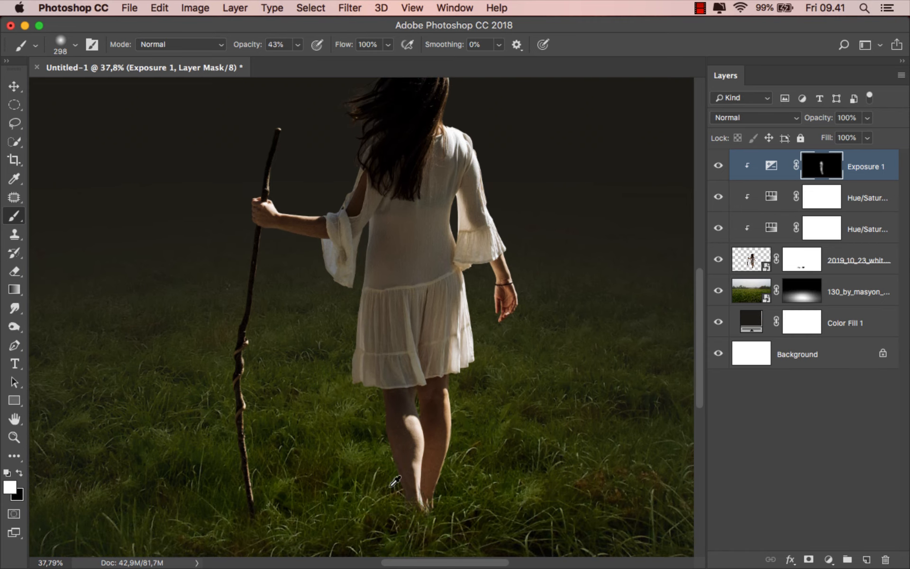
# - Paint the Exposure mask with smaller brush sizes along the staff, the right side of the dress and the lower legs to darken them
pyautogui.moveTo(392, 501)
pyautogui.keyDown('ctrl'); pyautogui.keyDown('alt'); pyautogui.mouseDown()
pyautogui.moveTo(372, 501)
pyautogui.moveTo(367, 365)
pyautogui.mouseUp(); pyautogui.keyUp('alt'); pyautogui.keyUp('ctrl')
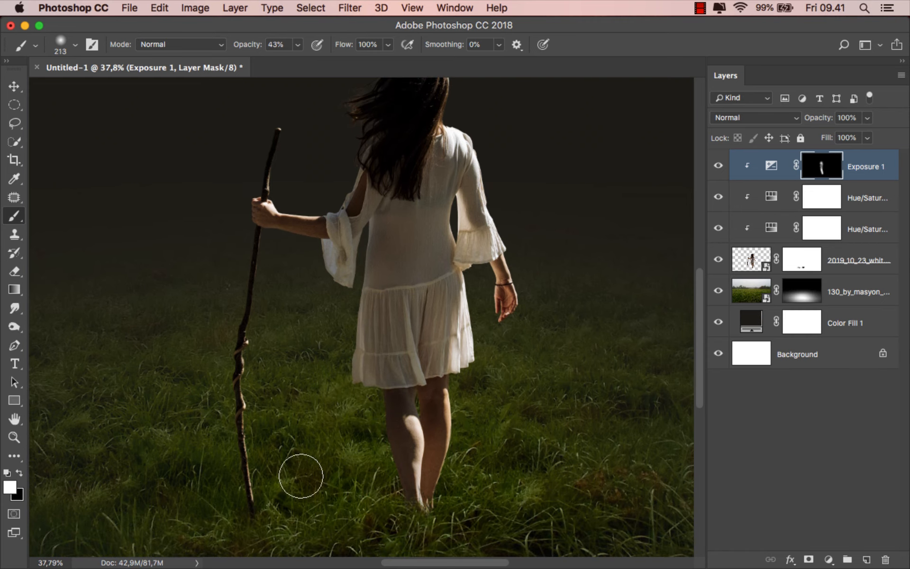
pyautogui.moveTo(232, 504)
pyautogui.mouseDown()
pyautogui.moveTo(228, 321)
pyautogui.moveTo(237, 260)
pyautogui.moveTo(254, 244)
pyautogui.mouseUp()
pyautogui.scroll(2, 254, 278)
pyautogui.keyDown('ctrl'); pyautogui.keyDown('alt'); pyautogui.moveTo(350, 264); pyautogui.dragTo(370, 272); pyautogui.keyUp('alt'); pyautogui.keyUp('ctrl')
pyautogui.moveTo(437, 180)
pyautogui.mouseDown()
pyautogui.moveTo(432, 280)
pyautogui.moveTo(445, 341)
pyautogui.moveTo(428, 384)
pyautogui.moveTo(413, 390)
pyautogui.moveTo(406, 291)
pyautogui.moveTo(389, 331)
pyautogui.moveTo(371, 315)
pyautogui.moveTo(375, 379)
pyautogui.moveTo(445, 399)
pyautogui.moveTo(451, 379)
pyautogui.mouseUp()
pyautogui.scroll(-2, 412, 319)
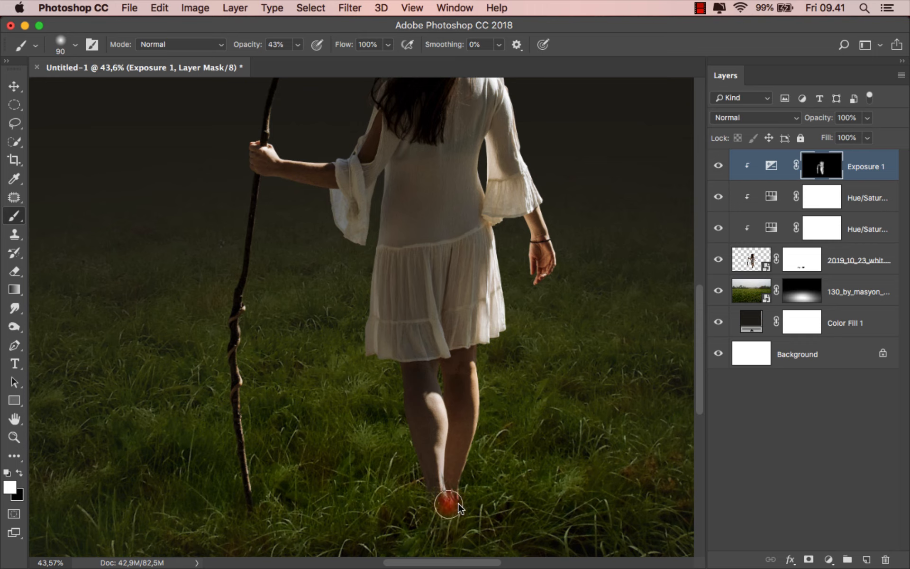
pyautogui.keyDown('ctrl'); pyautogui.keyDown('alt'); pyautogui.moveTo(458, 508); pyautogui.dragTo(476, 507); pyautogui.keyUp('alt'); pyautogui.keyUp('ctrl')
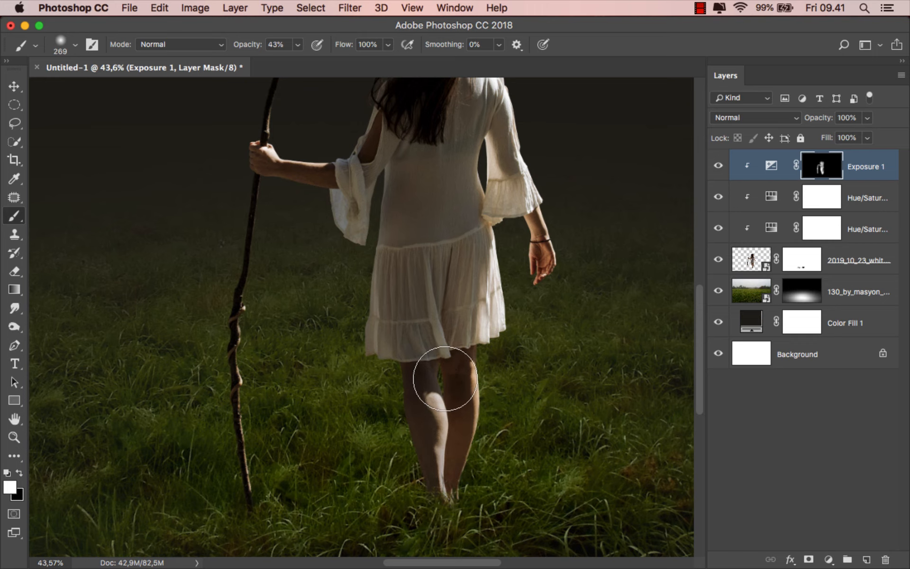
# - Darken the lower hair and the back of the dress on the Exposure mask with a 279 px brush
pyautogui.scroll(3, 404, 372)
pyautogui.keyDown('ctrl'); pyautogui.keyDown('alt'); pyautogui.moveTo(404, 393); pyautogui.dragTo(407, 393); pyautogui.keyUp('alt'); pyautogui.keyUp('ctrl')
pyautogui.scroll(3, 376, 229)
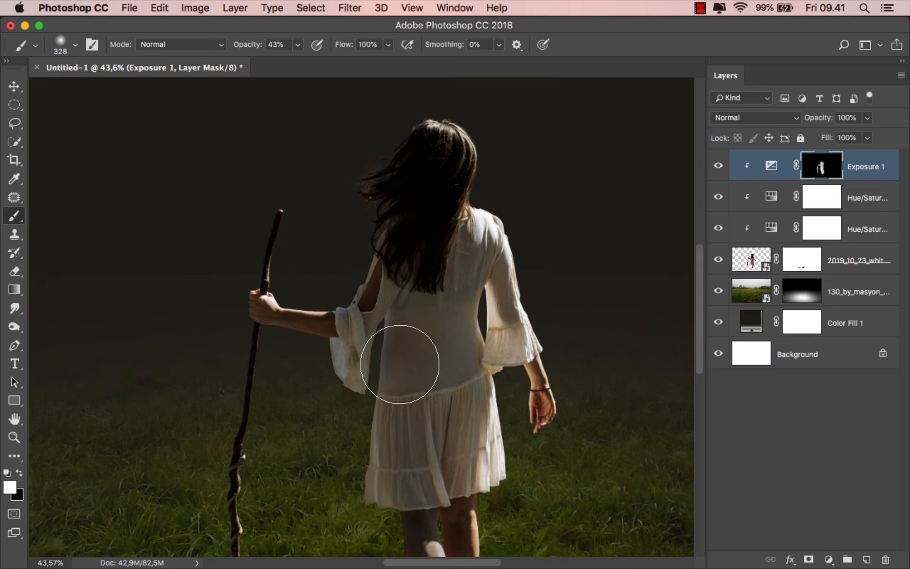
pyautogui.keyDown('ctrl'); pyautogui.keyDown('alt'); pyautogui.moveTo(418, 325); pyautogui.dragTo(413, 325); pyautogui.keyUp('alt'); pyautogui.keyUp('ctrl')
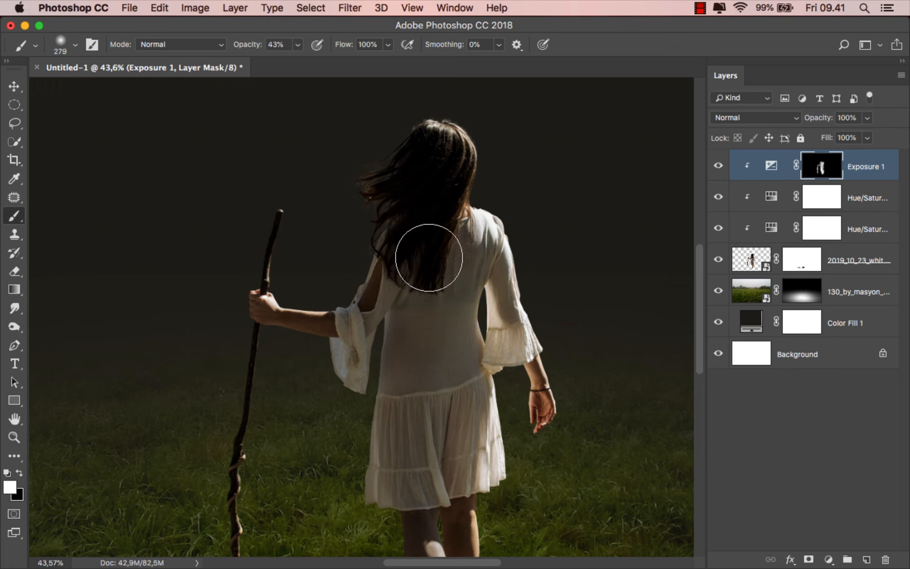
pyautogui.moveTo(429, 258)
pyautogui.mouseDown()
pyautogui.moveTo(436, 290)
pyautogui.moveTo(481, 357)
pyautogui.moveTo(451, 363)
pyautogui.moveTo(440, 340)
pyautogui.mouseUp()
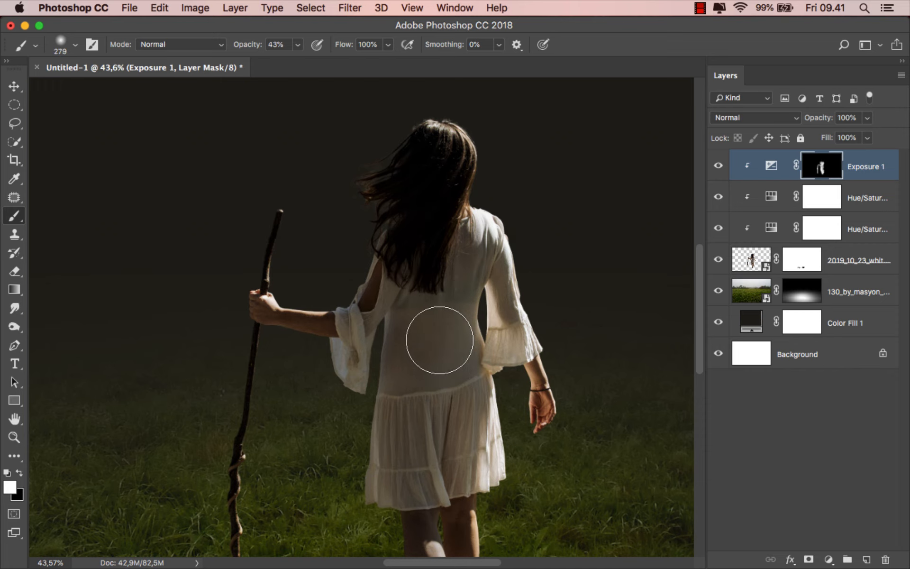
# - Compare the woman with and without the Exposure adjustment
pyautogui.scroll(-4, 439, 340)
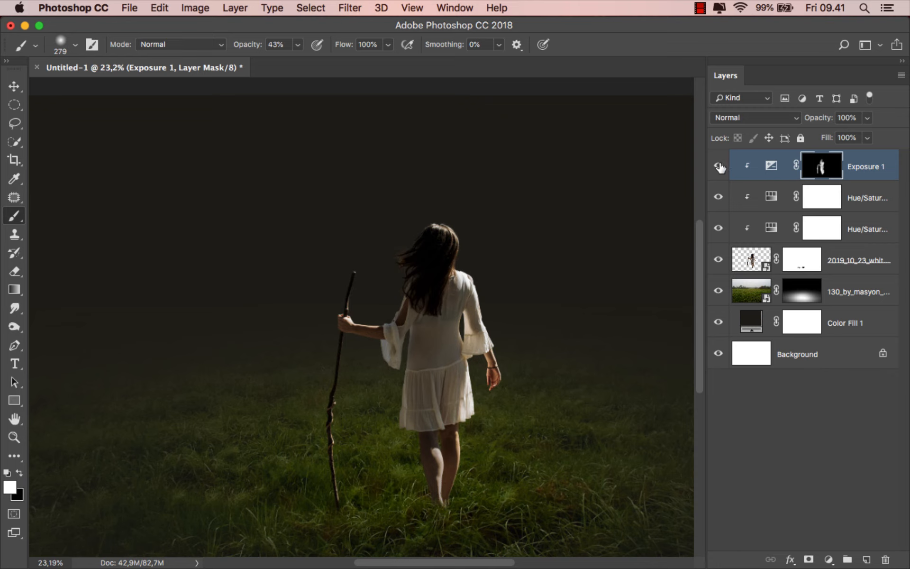
pyautogui.click(718, 166)
pyautogui.click(718, 165)
pyautogui.scroll(-2, 616, 196)
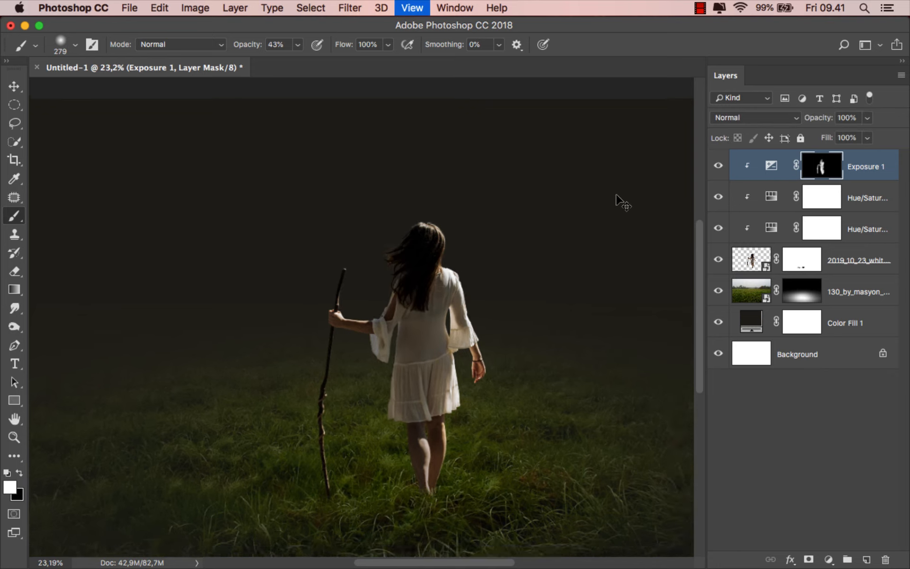
# - Add a Brightness/Contrast adjustment clipped to the grass field layer with the brightness raised to 63
pyautogui.press('v')
pyautogui.click(861, 170)
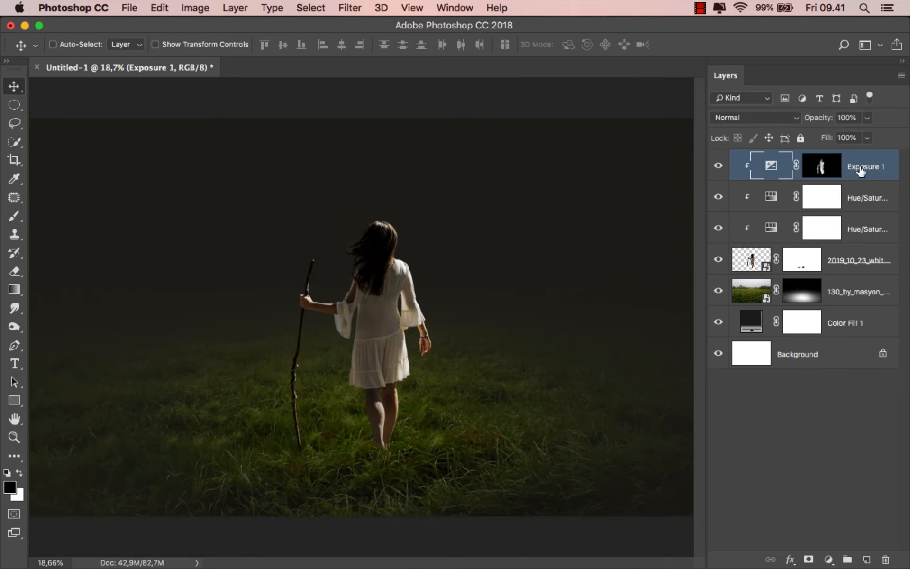
pyautogui.click(854, 290)
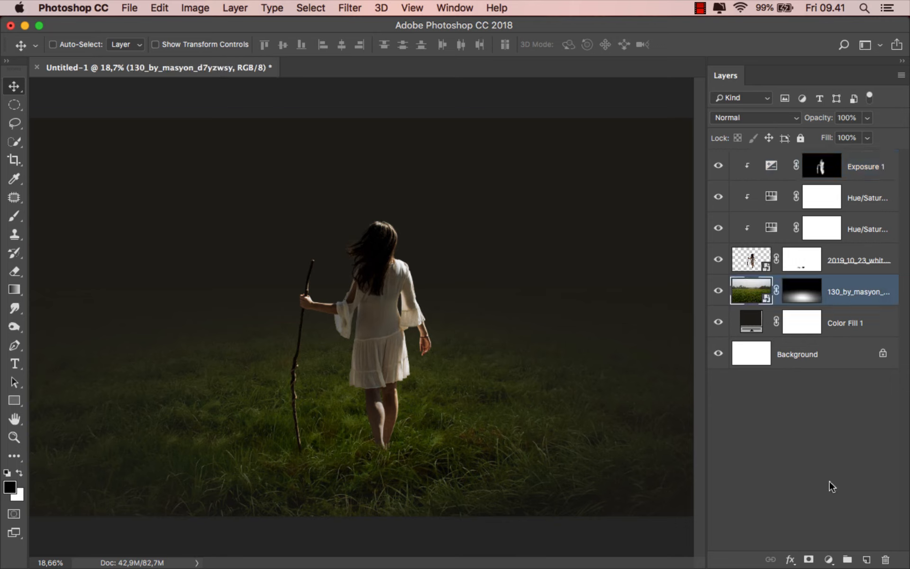
pyautogui.click(828, 563)
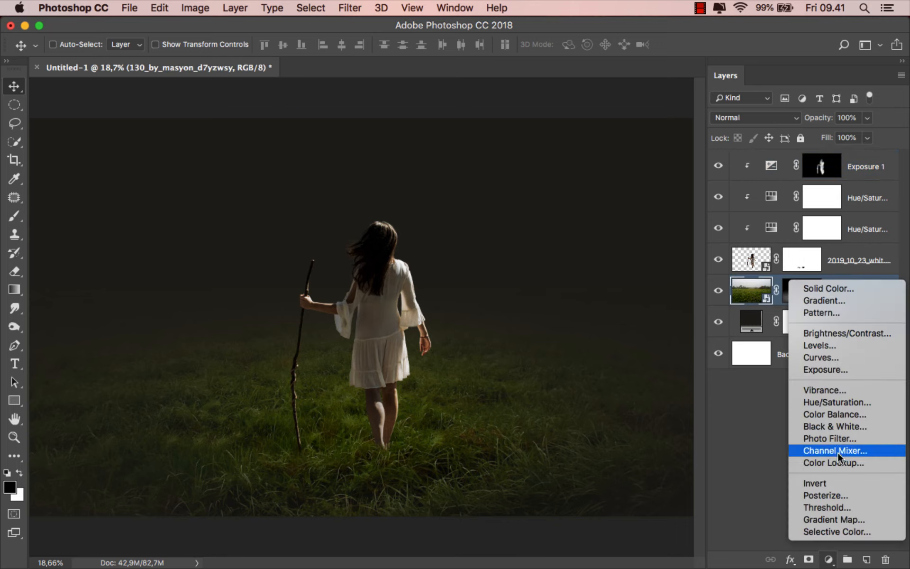
pyautogui.click(852, 334)
pyautogui.click(602, 418)
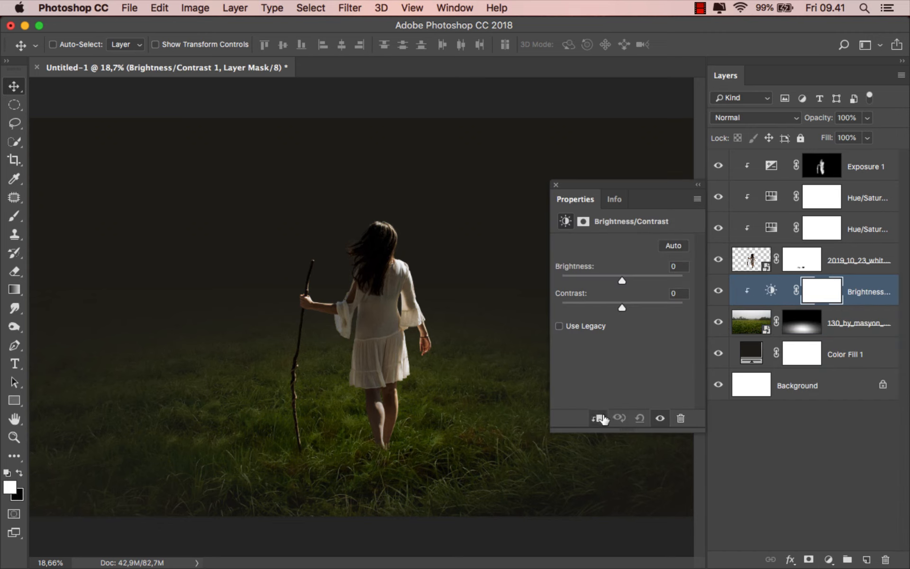
pyautogui.moveTo(623, 279); pyautogui.dragTo(644, 279)
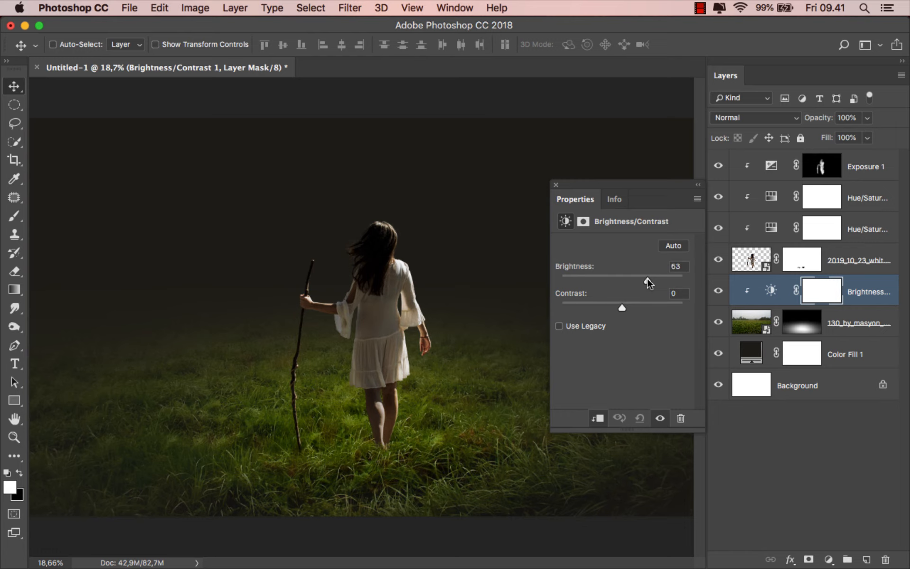
pyautogui.click(557, 185)
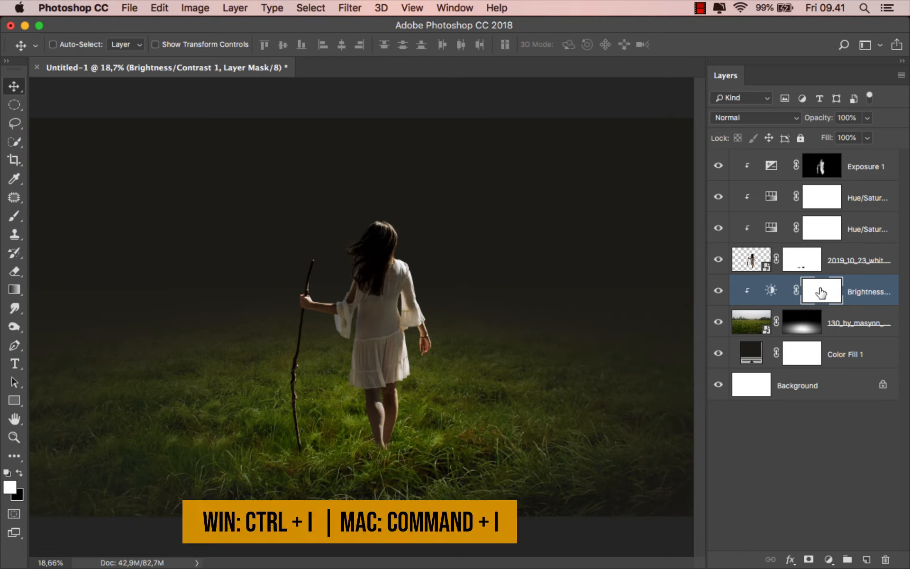
# - Invert the Brightness/Contrast mask to black and set a white soft round brush to 27% opacity
pyautogui.press('super+i')
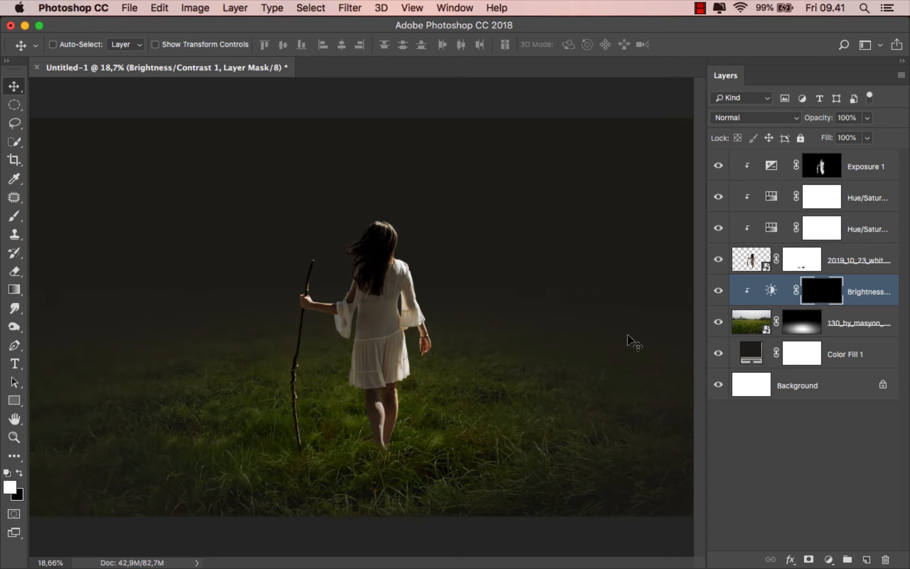
pyautogui.click(14, 215)
pyautogui.click(72, 214)
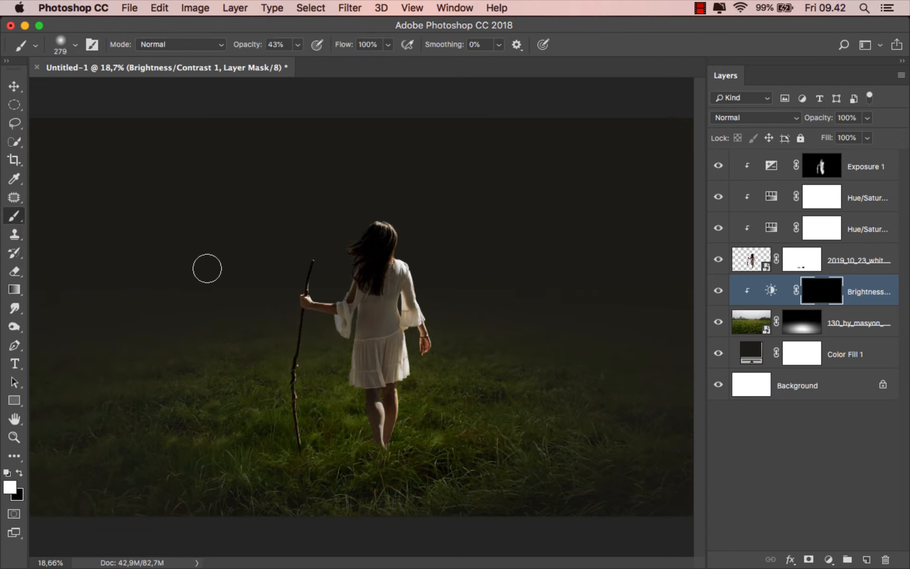
pyautogui.rightClick(252, 284)
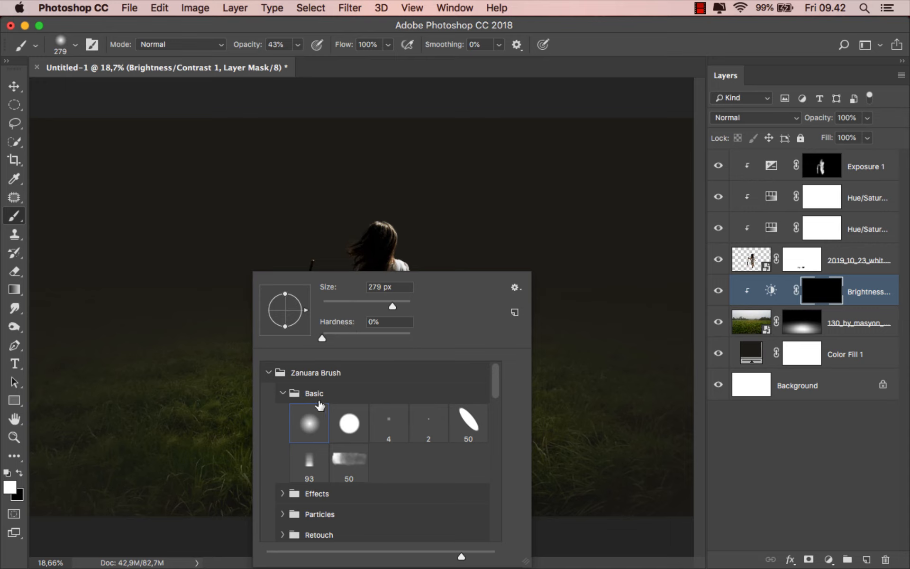
pyautogui.click(298, 44)
pyautogui.moveTo(288, 54); pyautogui.dragTo(287, 58)
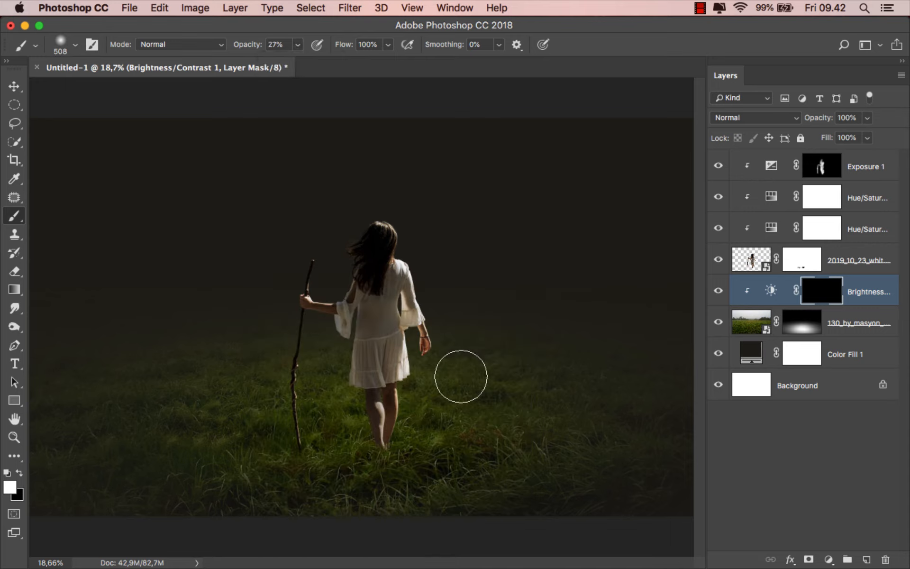
# - Paint white on the Brightness/Contrast mask with a 1263 px brush to brighten the grass around the woman's feet
pyautogui.moveTo(463, 439)
pyautogui.keyDown('ctrl'); pyautogui.keyDown('alt'); pyautogui.mouseDown()
pyautogui.moveTo(516, 418)
pyautogui.moveTo(259, 422)
pyautogui.moveTo(474, 429)
pyautogui.moveTo(350, 439)
pyautogui.moveTo(296, 426)
pyautogui.moveTo(330, 409)
pyautogui.moveTo(506, 439)
pyautogui.moveTo(445, 454)
pyautogui.moveTo(198, 437)
pyautogui.moveTo(515, 438)
pyautogui.moveTo(329, 430)
pyautogui.mouseUp(); pyautogui.keyUp('alt'); pyautogui.keyUp('ctrl')
pyautogui.moveTo(329, 429)
pyautogui.mouseDown()
pyautogui.moveTo(403, 429)
pyautogui.moveTo(392, 420)
pyautogui.mouseUp()
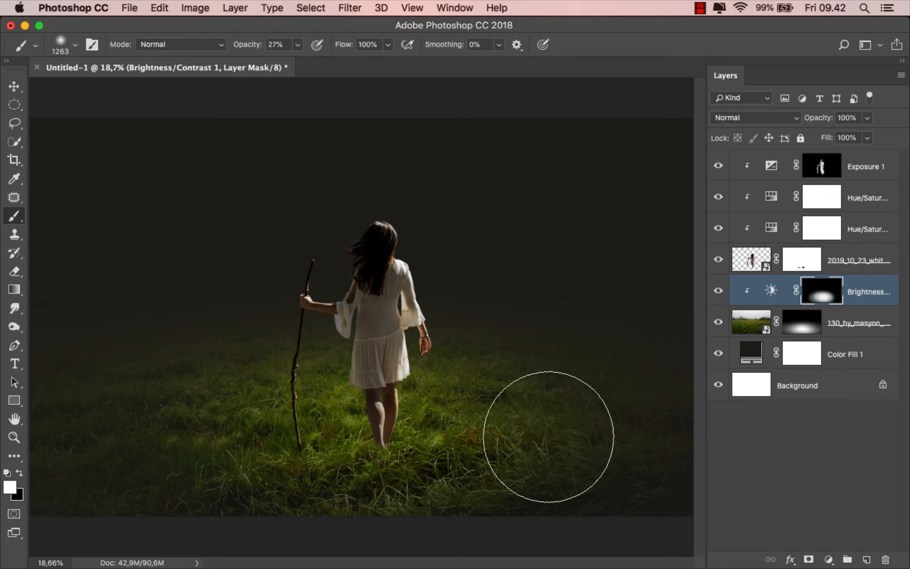
pyautogui.moveTo(281, 435)
pyautogui.mouseDown()
pyautogui.moveTo(203, 432)
pyautogui.moveTo(440, 426)
pyautogui.mouseUp()
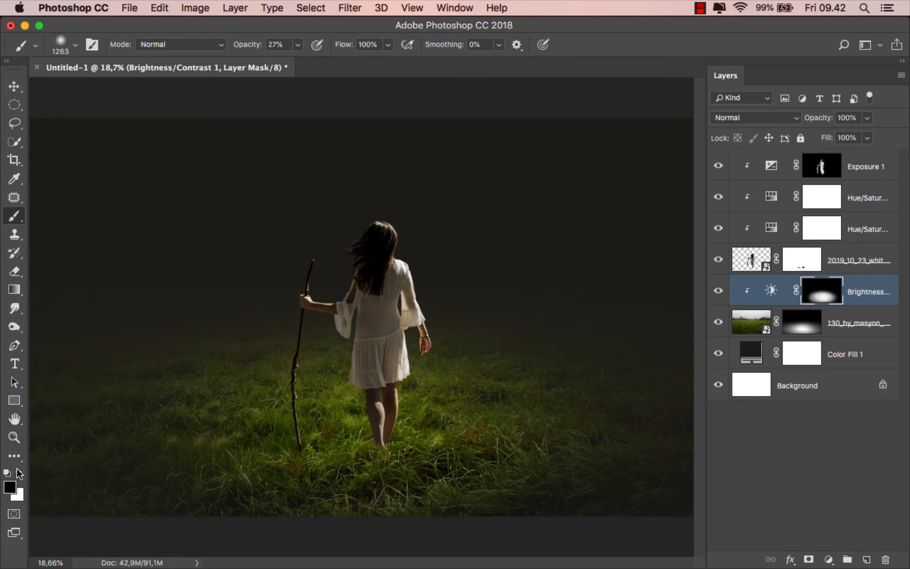
# - Paint black on the Brightness/Contrast mask along the far edge of the field, raising the brush opacity to 100% to remove excess brightening
pyautogui.moveTo(498, 333)
pyautogui.mouseDown()
pyautogui.moveTo(197, 311)
pyautogui.moveTo(540, 330)
pyautogui.moveTo(212, 316)
pyautogui.mouseUp()
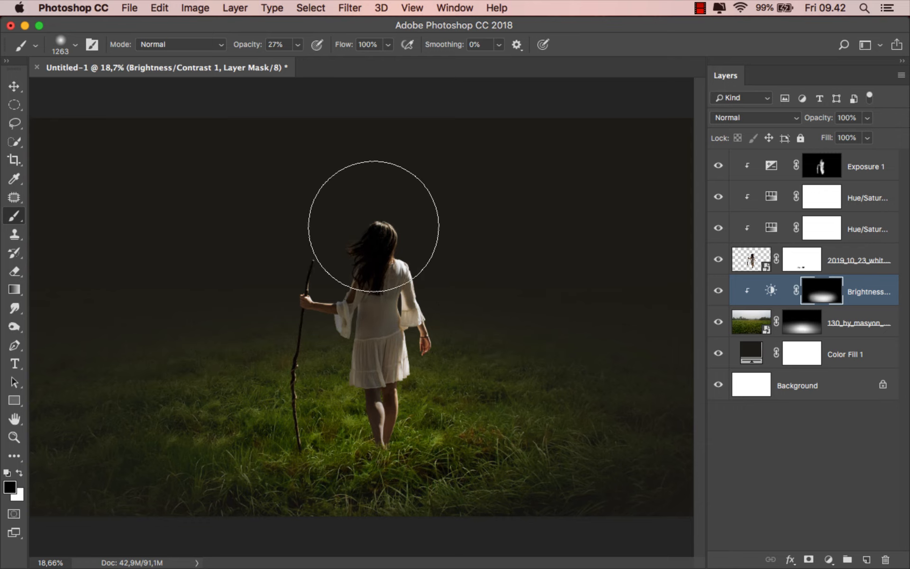
pyautogui.click(298, 45)
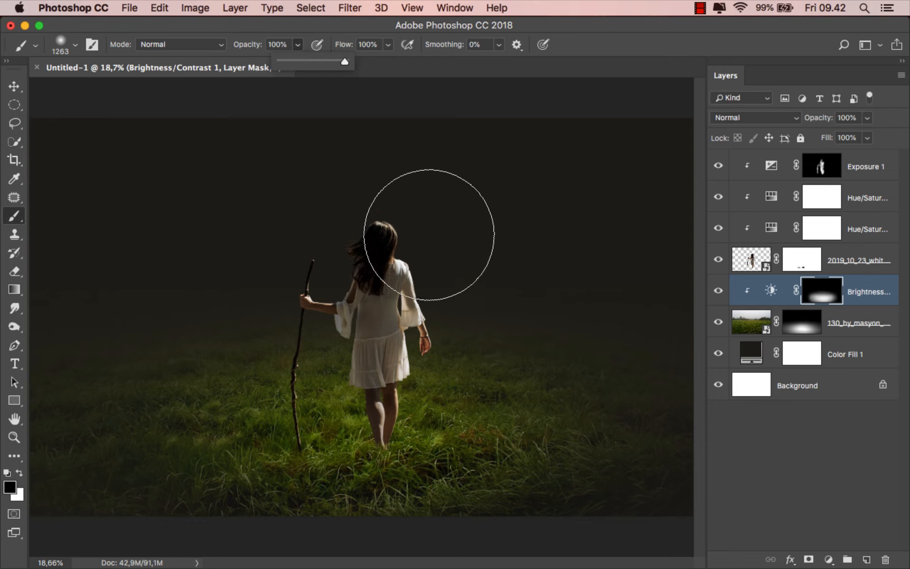
pyautogui.moveTo(421, 266); pyautogui.dragTo(339, 271)
# - Paint black shadow strokes on the Brightness/Contrast mask from the feet and staff base into the foreground grass, using 149 px and 37 px brushes
pyautogui.scroll(5, 374, 403)
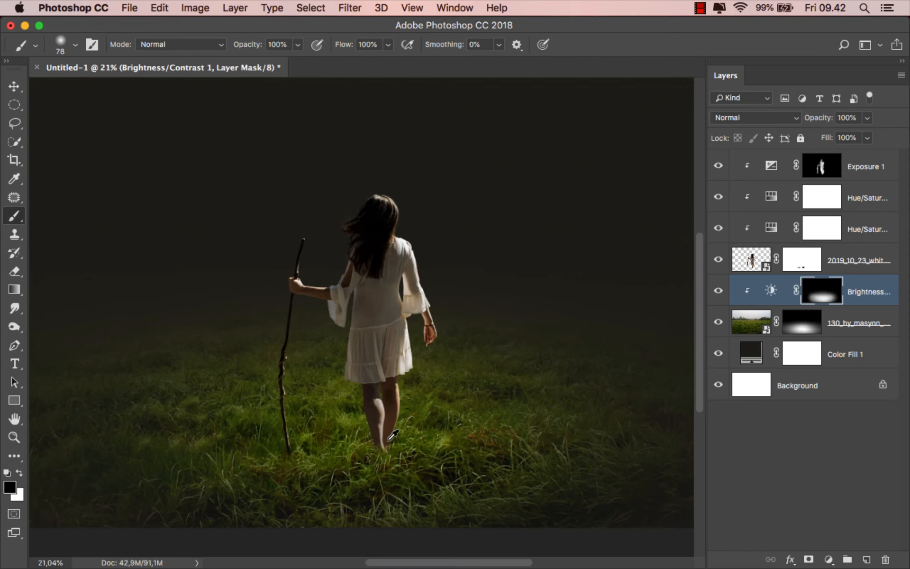
pyautogui.scroll(-3, 386, 432)
pyautogui.scroll(-2, 431, 325)
pyautogui.moveTo(422, 331); pyautogui.dragTo(426, 331)
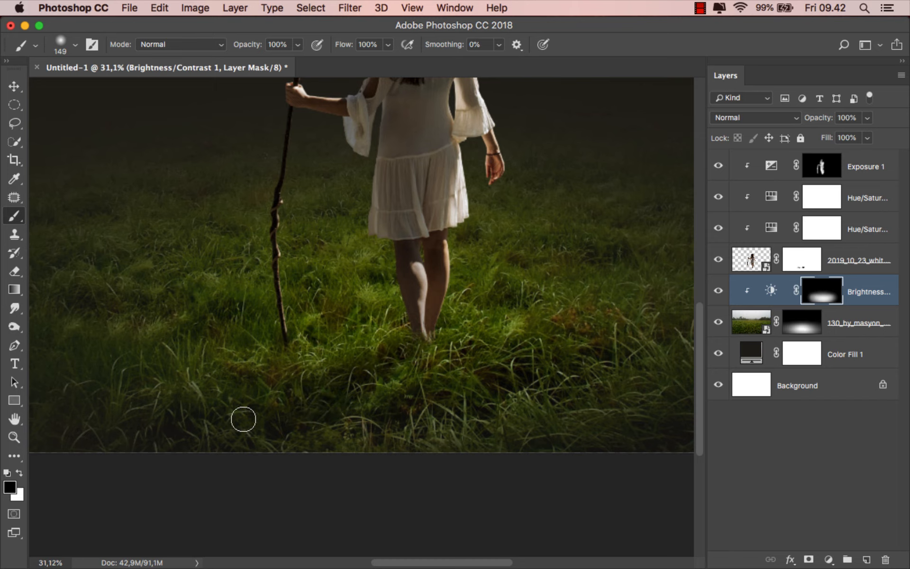
pyautogui.moveTo(309, 379); pyautogui.dragTo(290, 374)
pyautogui.hscroll(-5, 393, 365)
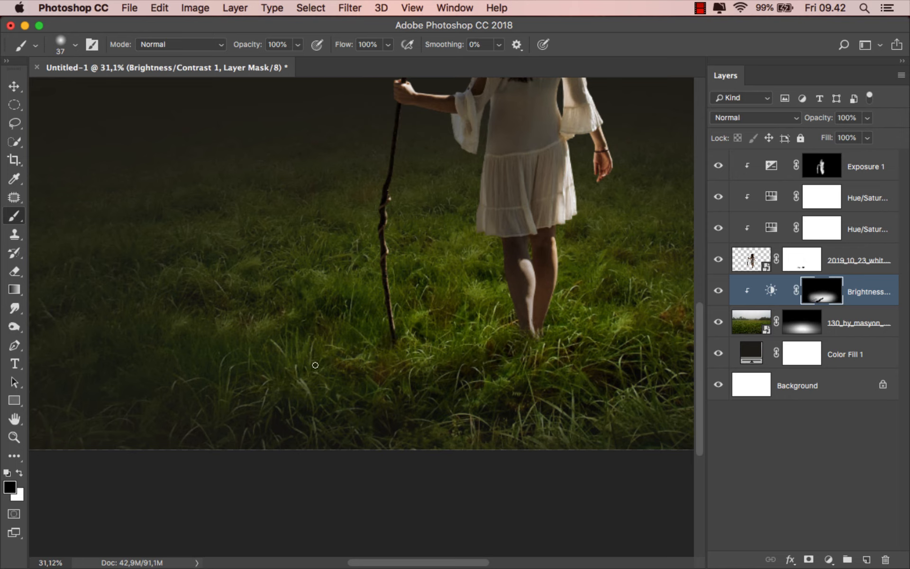
pyautogui.scroll(-3, 269, 384)
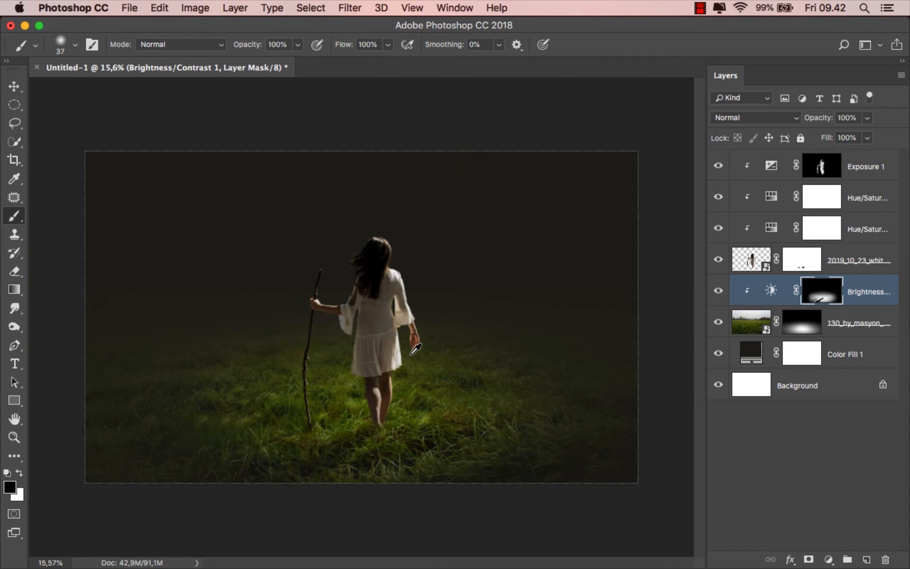
pyautogui.scroll(2, 416, 348)
pyautogui.scroll(2, 414, 359)
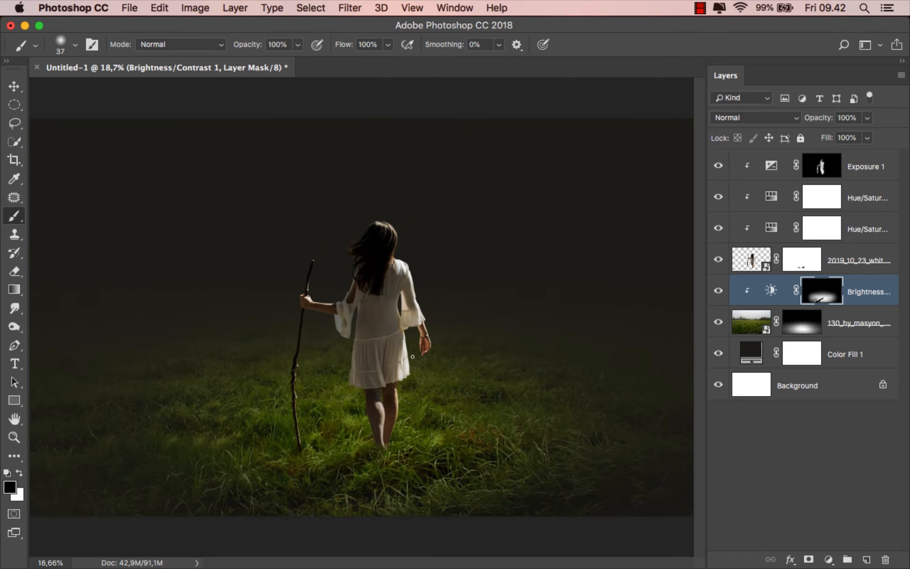
# - Place the cut-out abandoned house PNG from the Finder folder into the composite above the Exposure 1 layer
pyautogui.press('v')
pyautogui.click(861, 300)
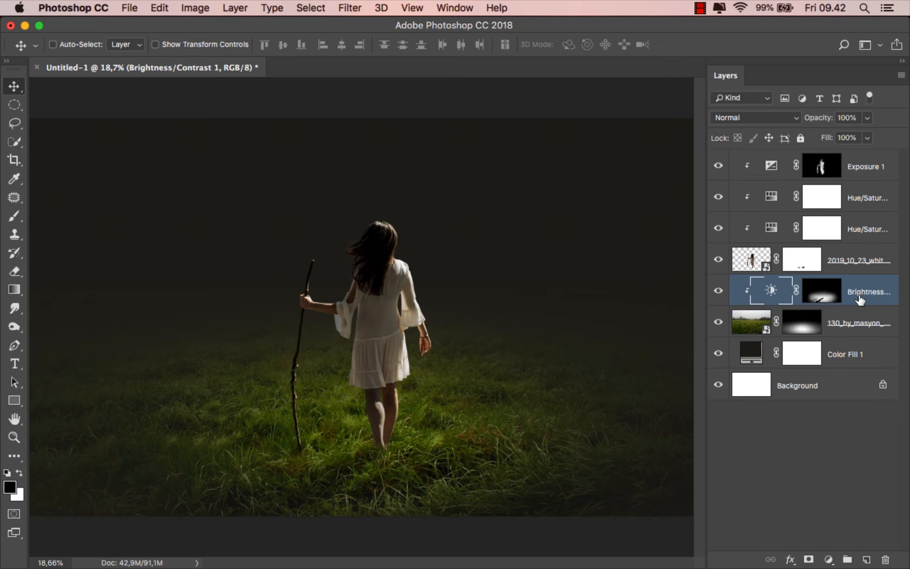
pyautogui.click(855, 177)
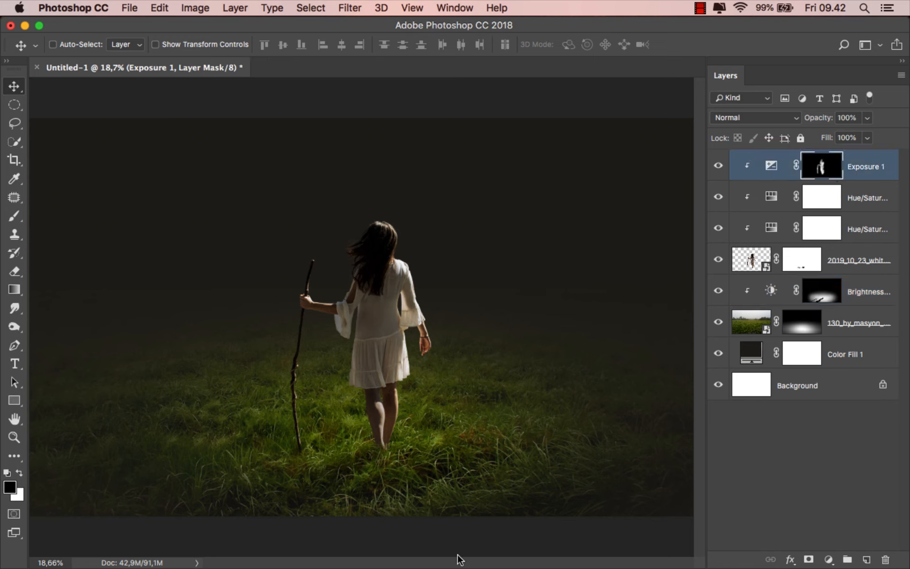
pyautogui.moveTo(443, 546)
pyautogui.click(349, 538)
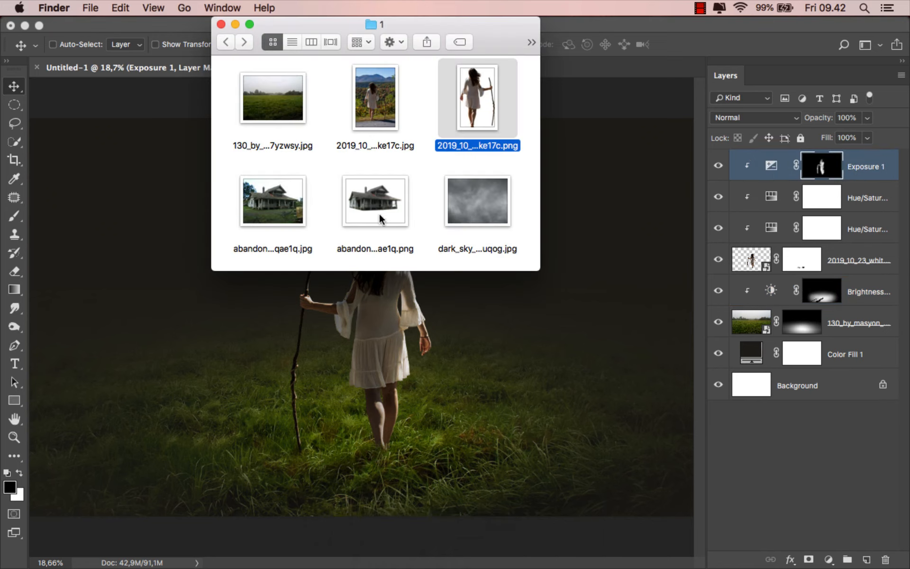
pyautogui.moveTo(379, 214); pyautogui.dragTo(255, 301)
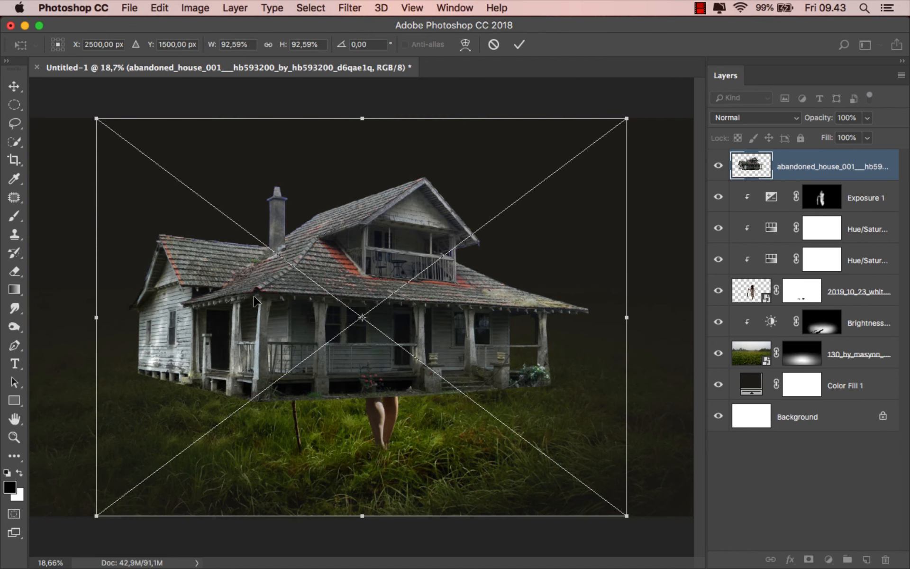
# - Scale the placed house to about 38% and position it on the far edge of the field, to the left of the woman
pyautogui.scroll(-2, 396, 272)
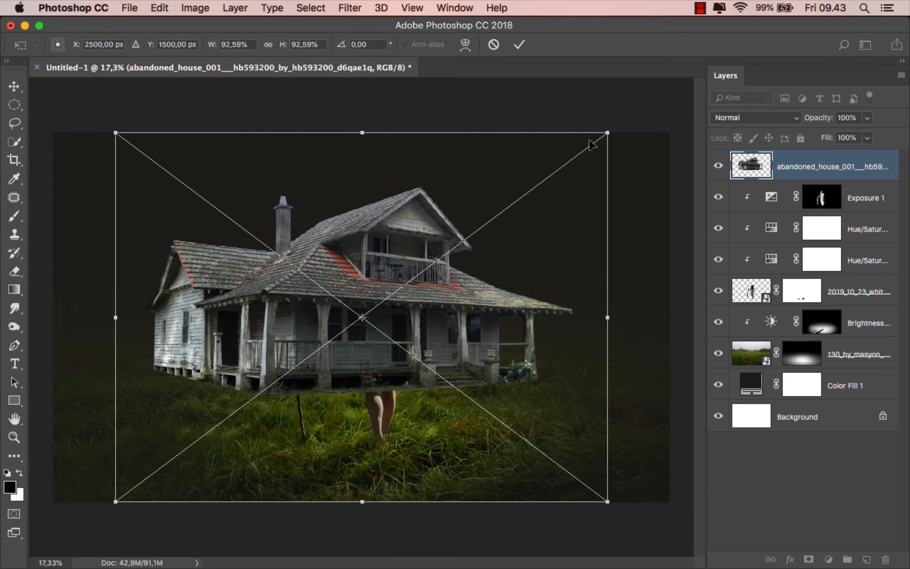
pyautogui.moveTo(609, 129); pyautogui.dragTo(315, 353)
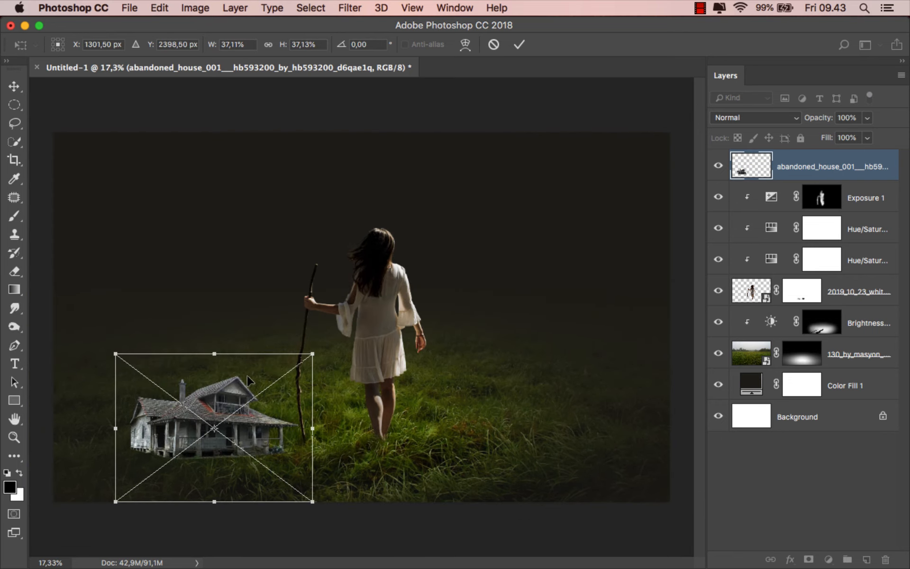
pyautogui.moveTo(245, 368); pyautogui.dragTo(198, 292)
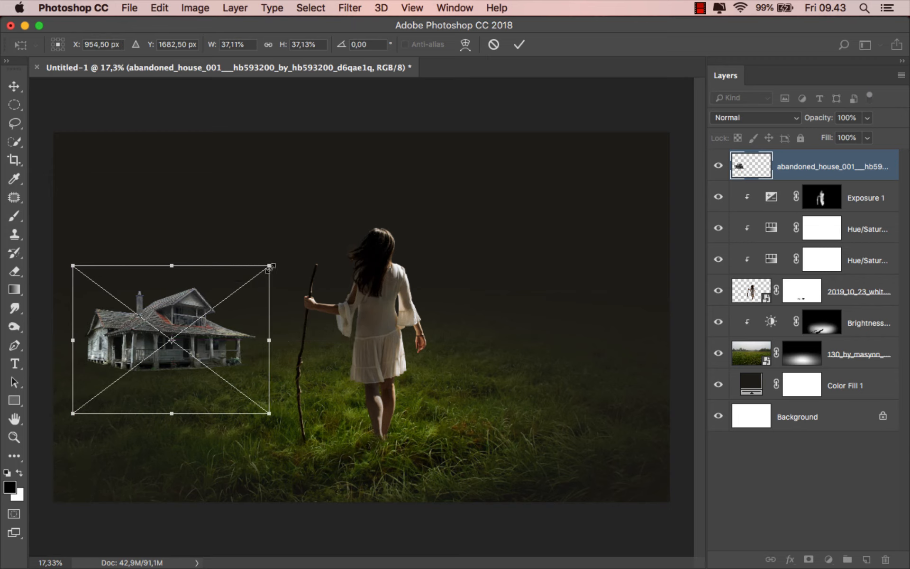
pyautogui.moveTo(269, 267); pyautogui.dragTo(276, 263)
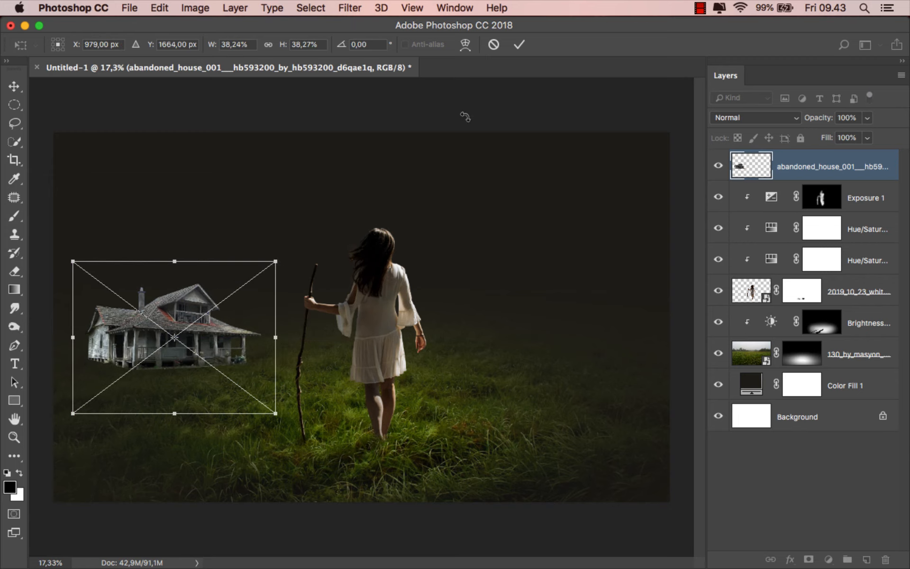
pyautogui.press('Return')
pyautogui.moveTo(193, 337); pyautogui.dragTo(193, 327)
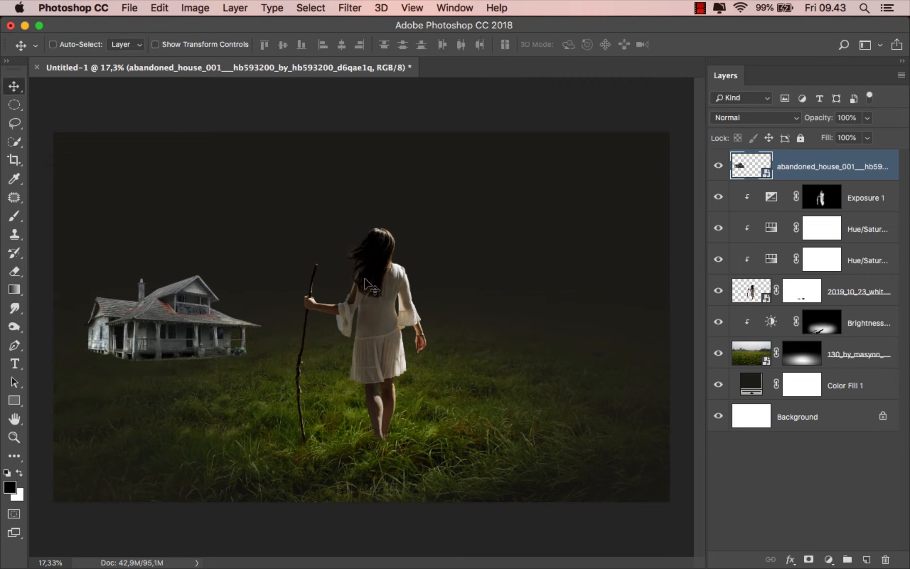
# - Add a layer mask to the house layer and set the black soft round brush to about 507 px
pyautogui.click(808, 559)
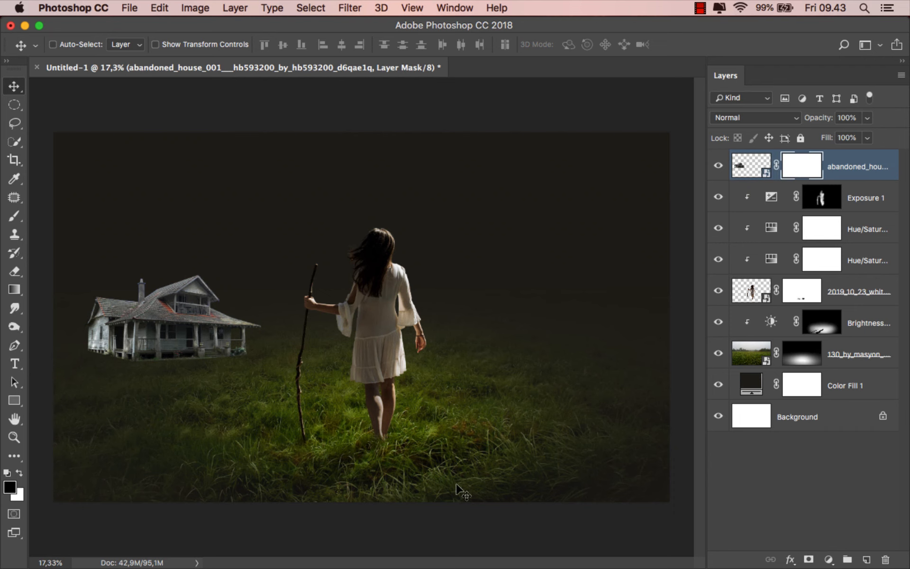
pyautogui.scroll(5, 148, 366)
pyautogui.moveTo(227, 378); pyautogui.dragTo(263, 386)
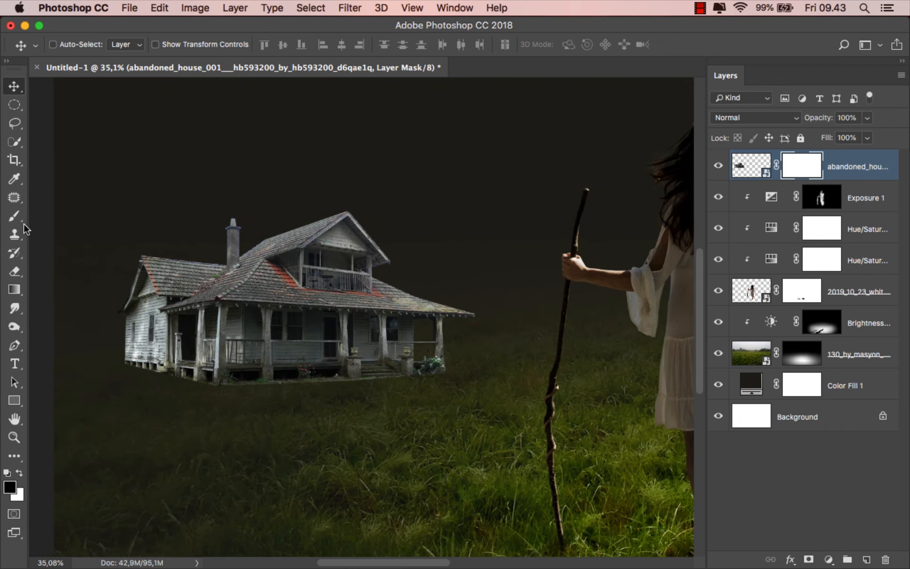
pyautogui.click(14, 216)
pyautogui.click(53, 214)
pyautogui.scroll(2, 325, 390)
pyautogui.rightClick(326, 376)
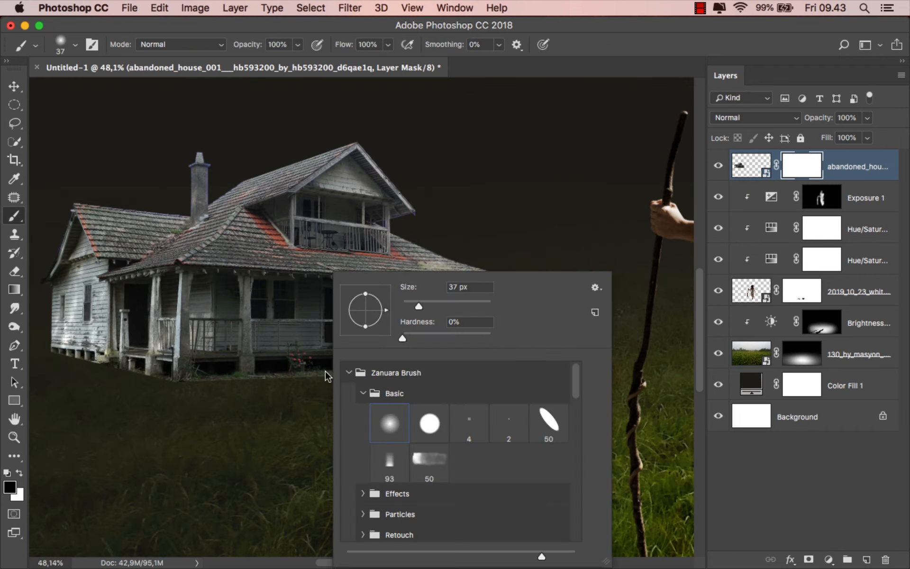
pyautogui.click(472, 303)
pyautogui.click(292, 299)
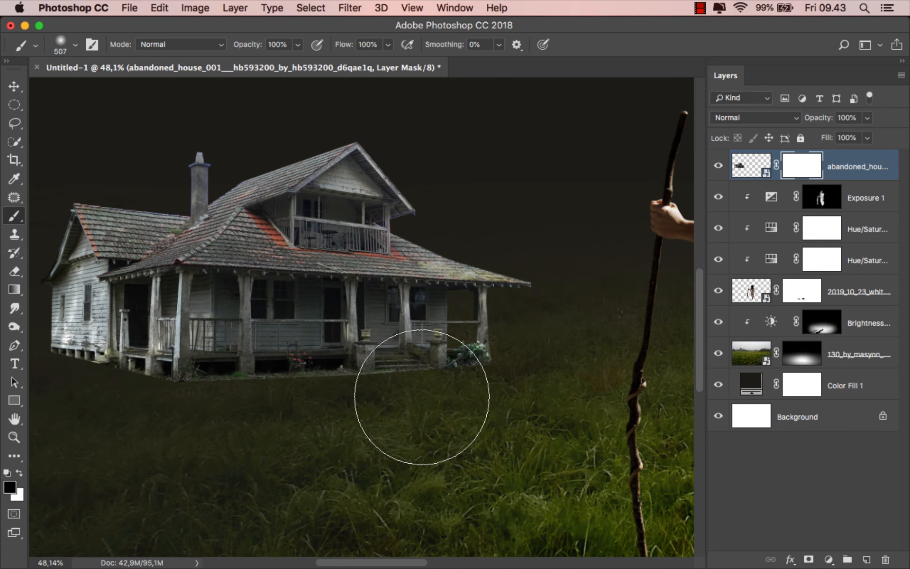
# - Paint black on the house mask along the building's base to blend it into the grass, using 507, 454 and 424 px brushes
pyautogui.click(488, 428)
pyautogui.keyDown('ctrl'); pyautogui.keyDown('alt'); pyautogui.moveTo(482, 427); pyautogui.dragTo(469, 429); pyautogui.keyUp('alt'); pyautogui.keyUp('ctrl')
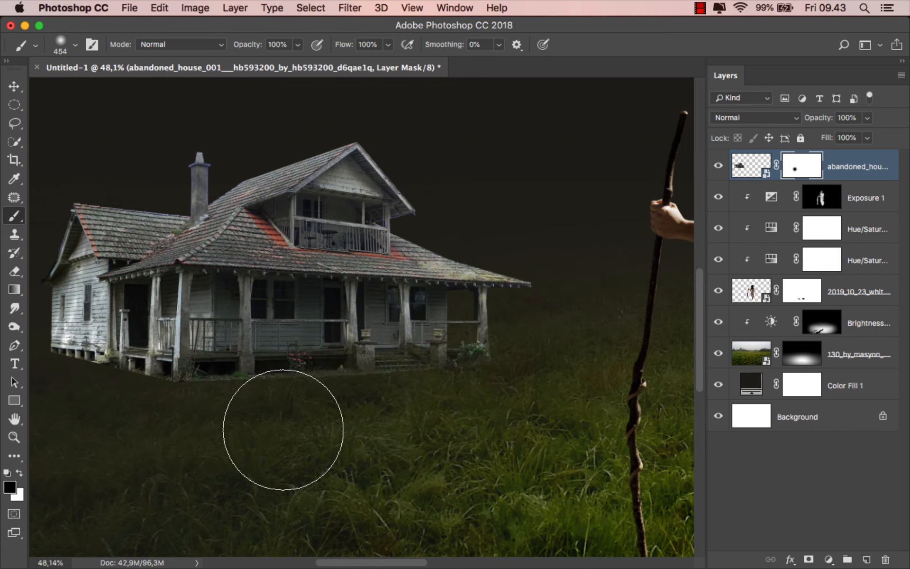
pyautogui.moveTo(271, 399); pyautogui.dragTo(491, 444)
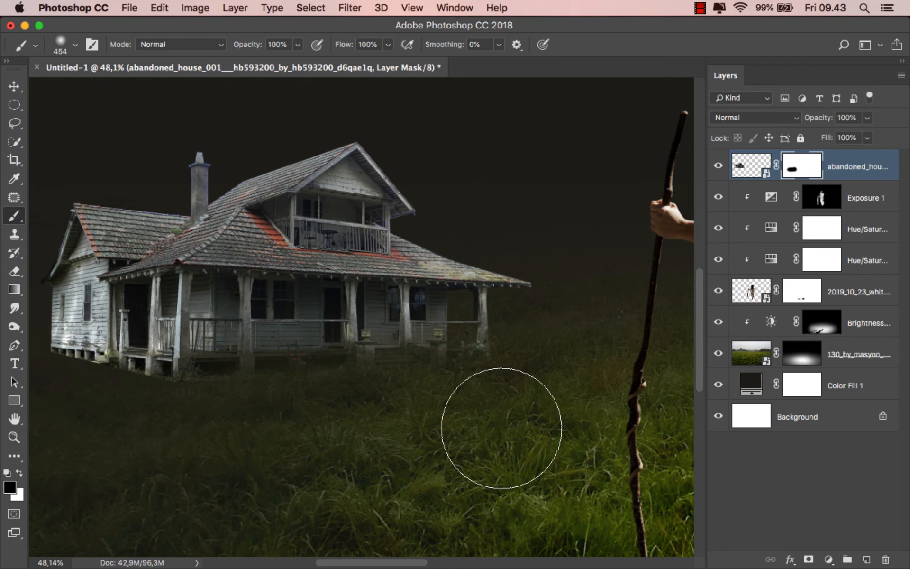
pyautogui.hscroll(-5, 469, 431)
pyautogui.click(245, 438)
pyautogui.keyDown('ctrl'); pyautogui.keyDown('alt'); pyautogui.moveTo(370, 449); pyautogui.dragTo(362, 449); pyautogui.keyUp('alt'); pyautogui.keyUp('ctrl')
pyautogui.moveTo(249, 428)
pyautogui.mouseDown()
pyautogui.moveTo(78, 397)
pyautogui.moveTo(109, 403)
pyautogui.mouseUp()
pyautogui.click(138, 407)
pyautogui.moveTo(190, 403); pyautogui.dragTo(69, 381)
# - Lower the brush opacity to 15% and paint black on the house mask to fade its left side, using 676 to 834 px brushes
pyautogui.scroll(-2, 287, 451)
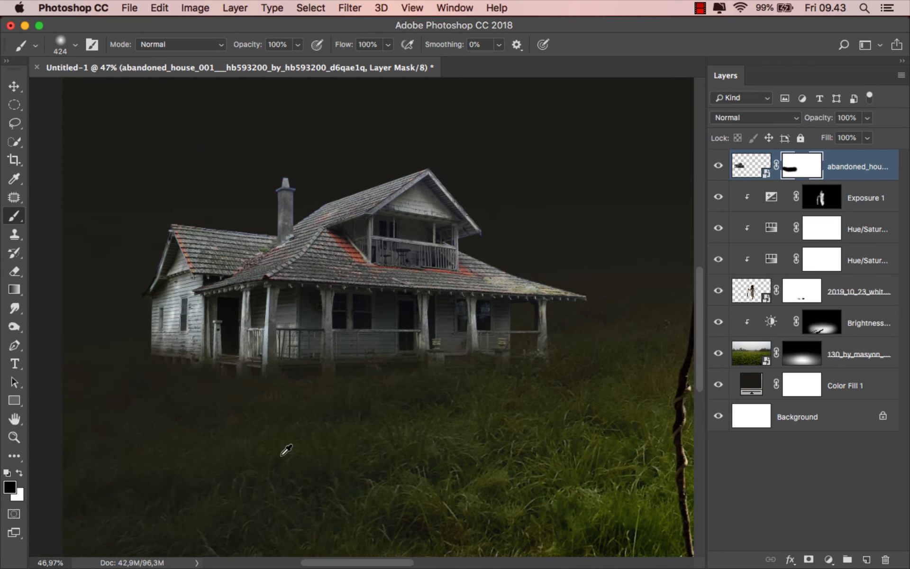
pyautogui.scroll(2, 189, 404)
pyautogui.keyDown('ctrl'); pyautogui.keyDown('alt'); pyautogui.moveTo(172, 417); pyautogui.dragTo(186, 416); pyautogui.keyUp('alt'); pyautogui.keyUp('ctrl')
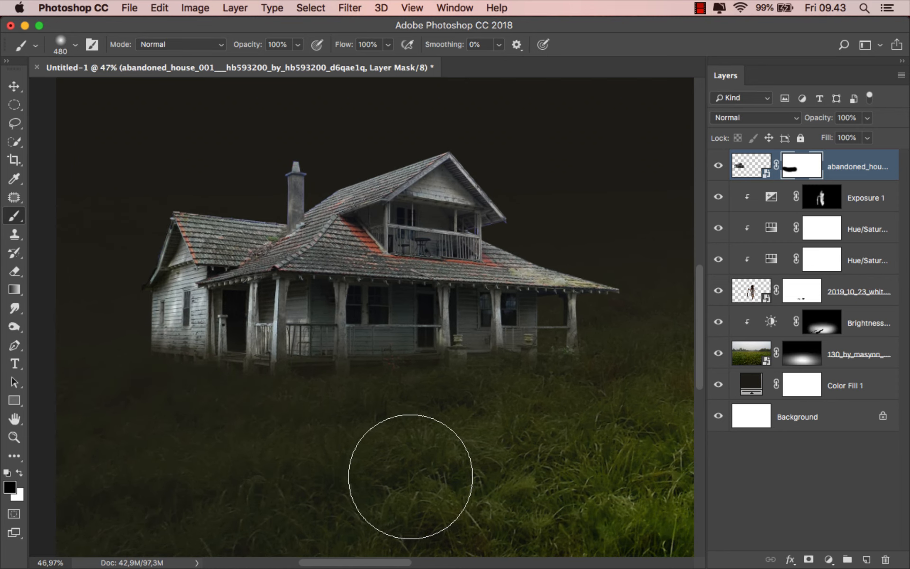
pyautogui.click(297, 44)
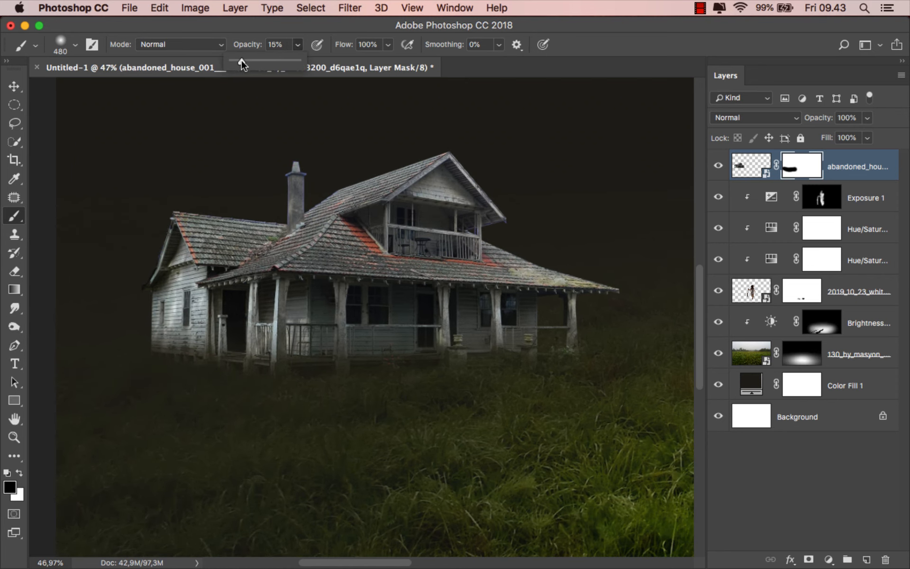
pyautogui.keyDown('ctrl'); pyautogui.keyDown('alt'); pyautogui.moveTo(218, 195); pyautogui.dragTo(264, 195); pyautogui.keyUp('alt'); pyautogui.keyUp('ctrl')
pyautogui.scroll(-2, 194, 243)
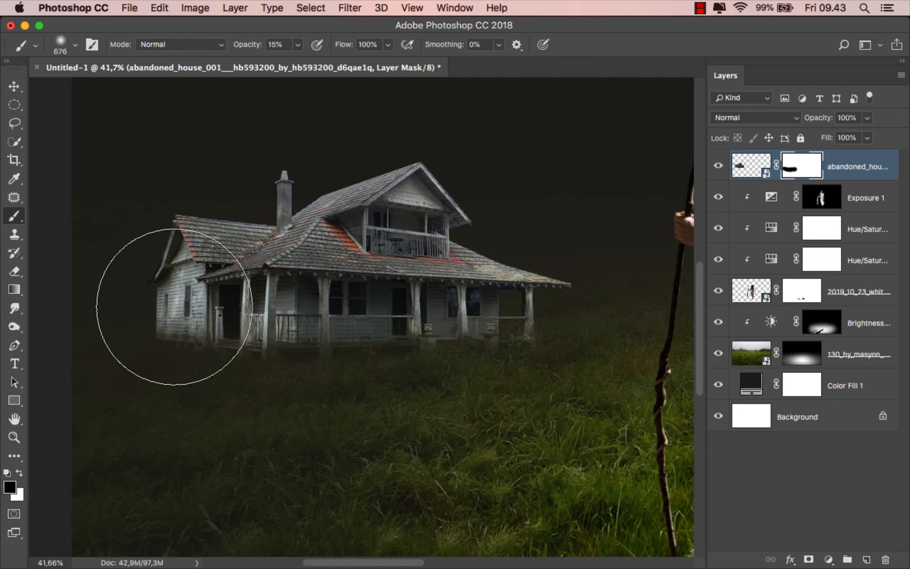
pyautogui.moveTo(232, 304)
pyautogui.mouseDown()
pyautogui.moveTo(167, 270)
pyautogui.moveTo(143, 346)
pyautogui.moveTo(172, 331)
pyautogui.moveTo(234, 348)
pyautogui.moveTo(157, 254)
pyautogui.moveTo(132, 284)
pyautogui.moveTo(193, 362)
pyautogui.moveTo(222, 343)
pyautogui.mouseUp()
pyautogui.scroll(-3, 222, 343)
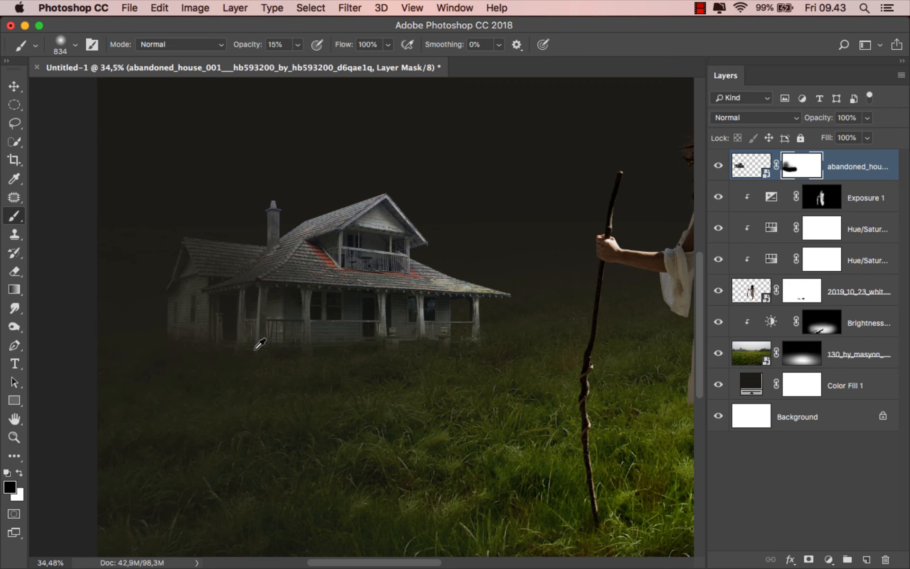
pyautogui.scroll(-5, 265, 342)
pyautogui.scroll(1, 115, 346)
pyautogui.scroll(1, 123, 348)
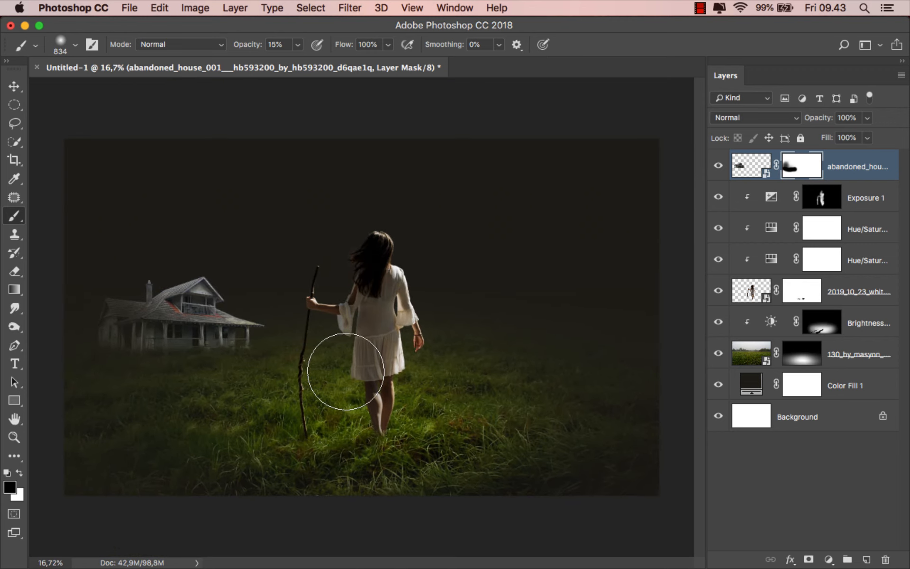
# - Darken the house with a clipped Exposure adjustment, exposure about -1.63, and toggle its visibility to compare
pyautogui.press('super+2')
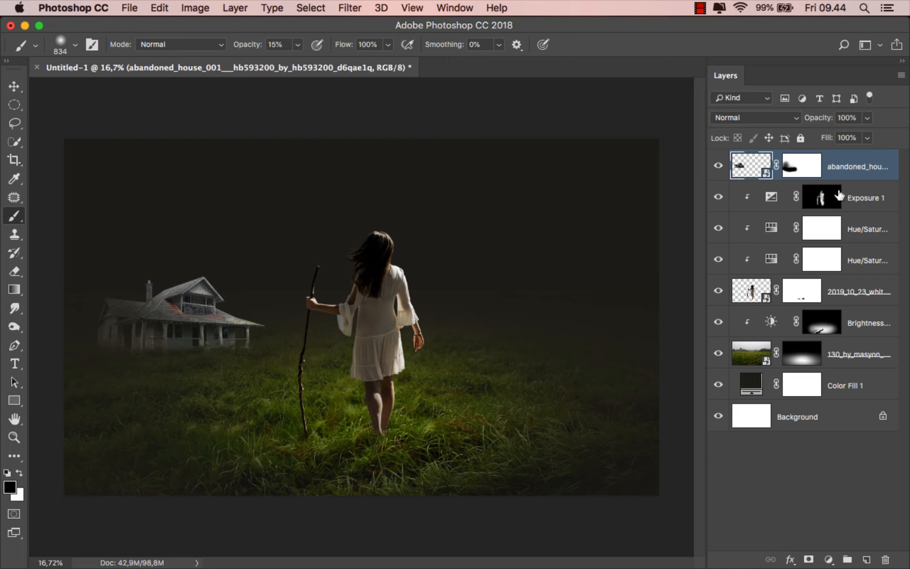
pyautogui.click(827, 561)
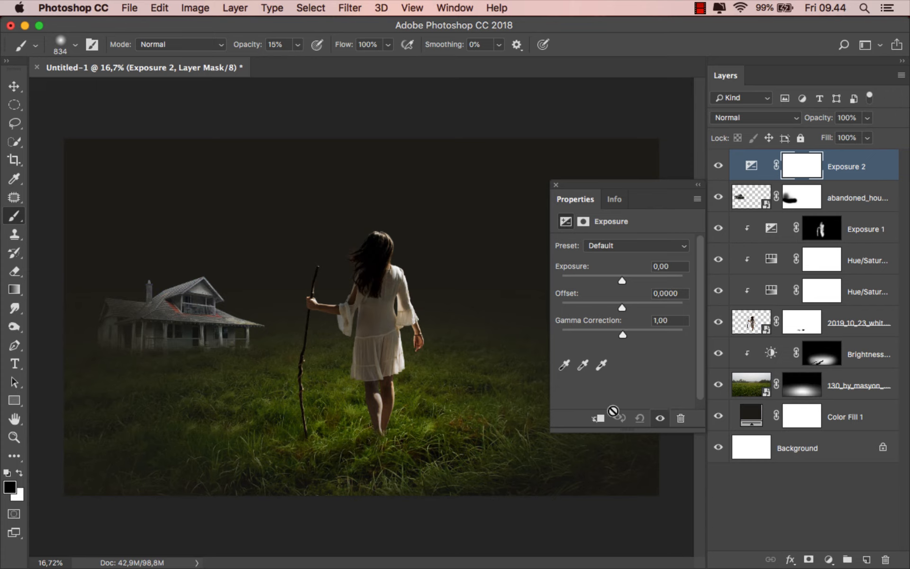
pyautogui.click(598, 418)
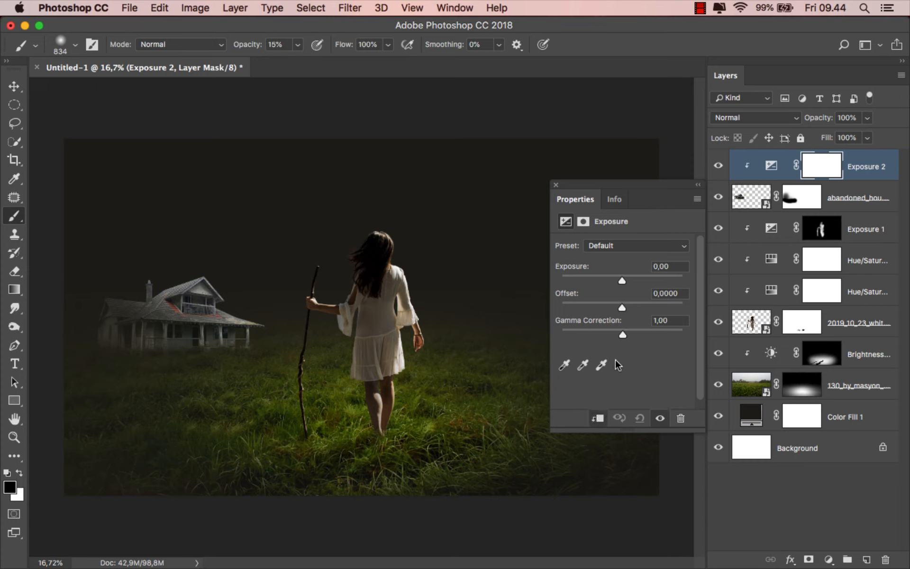
pyautogui.moveTo(622, 281); pyautogui.dragTo(611, 283)
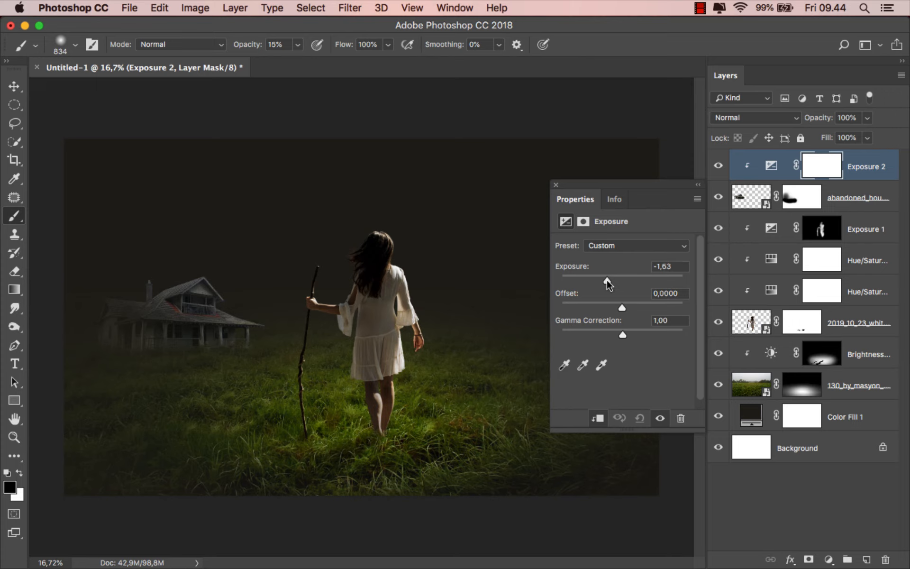
pyautogui.moveTo(606, 280); pyautogui.dragTo(605, 279)
pyautogui.click(556, 183)
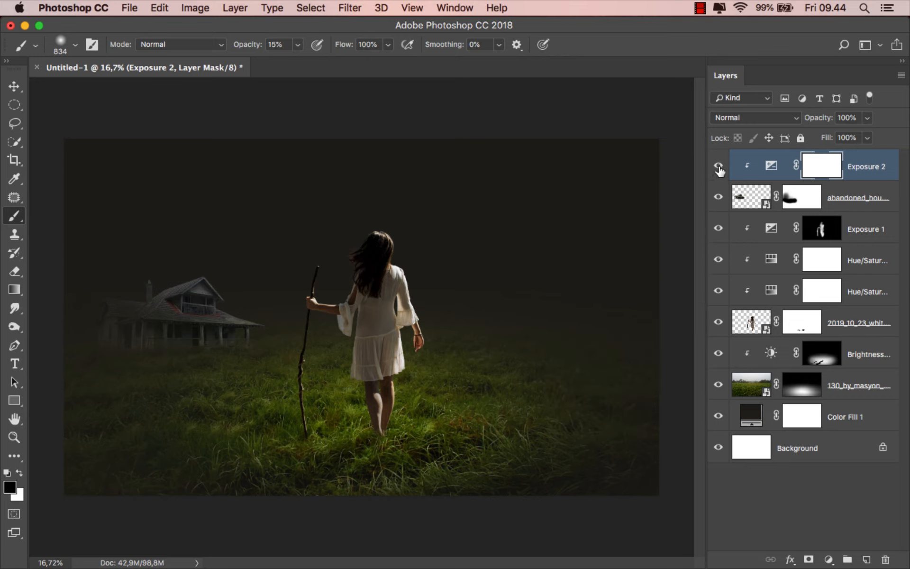
pyautogui.click(719, 169)
pyautogui.click(720, 169)
# - Add a Hue/Saturation adjustment above Exposure 2, clip it to the house and set its blend mode to Soft Light
pyautogui.click(772, 165)
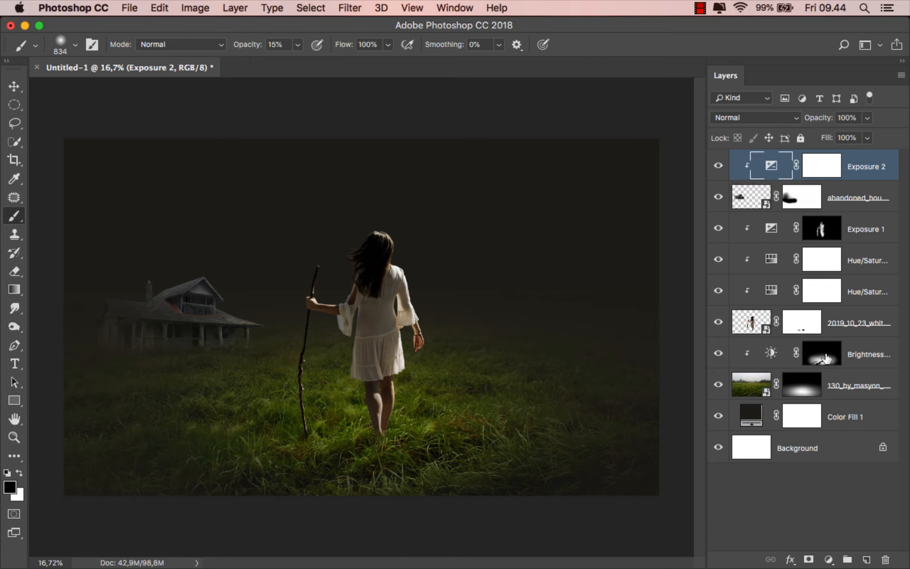
pyautogui.click(828, 560)
pyautogui.click(854, 406)
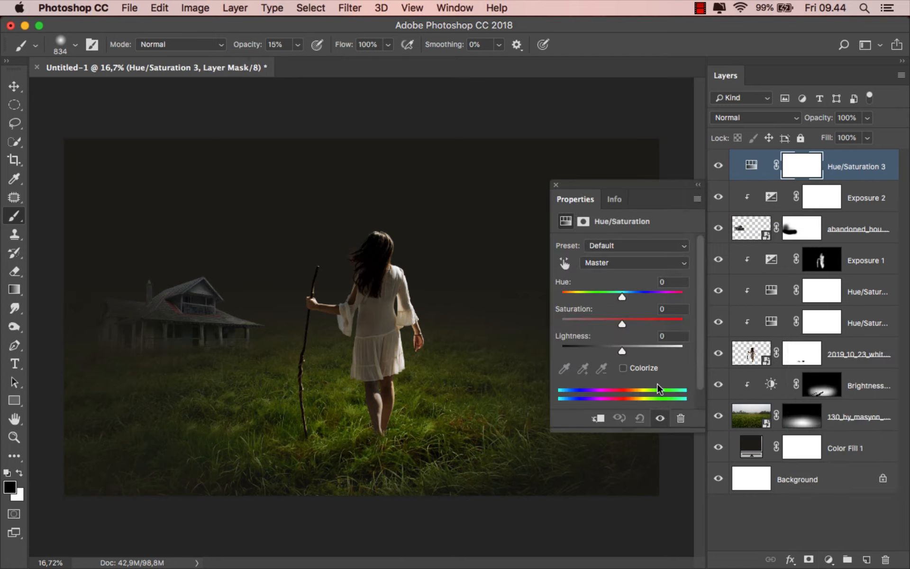
pyautogui.click(598, 419)
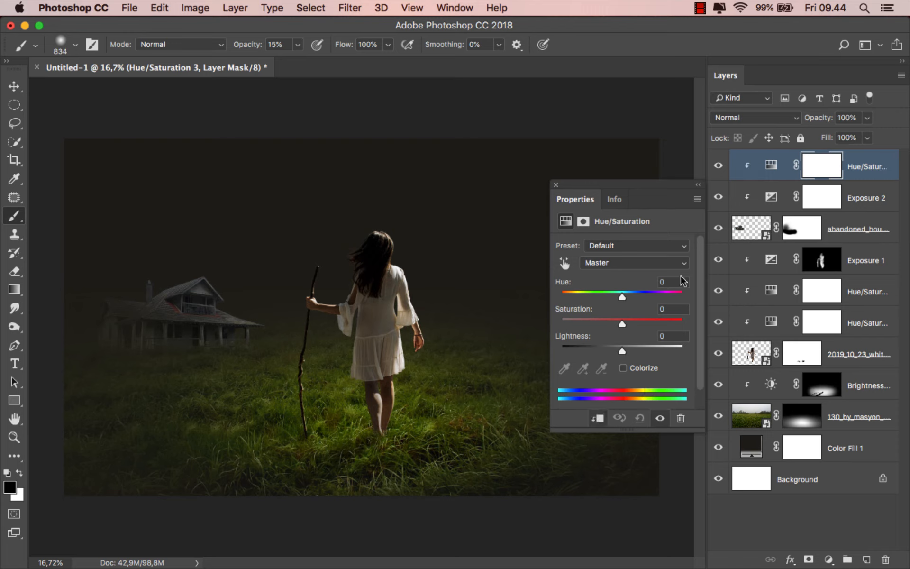
pyautogui.click(745, 120)
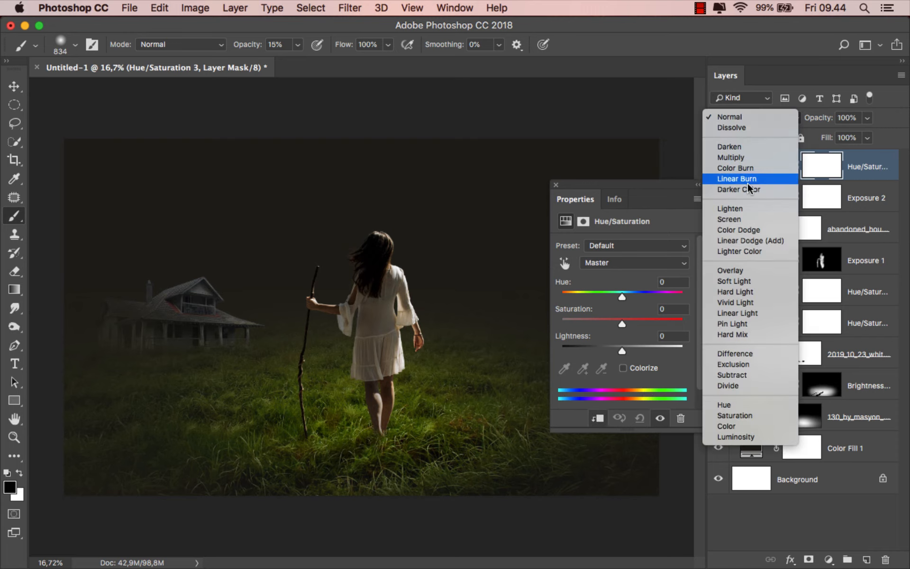
pyautogui.click(747, 280)
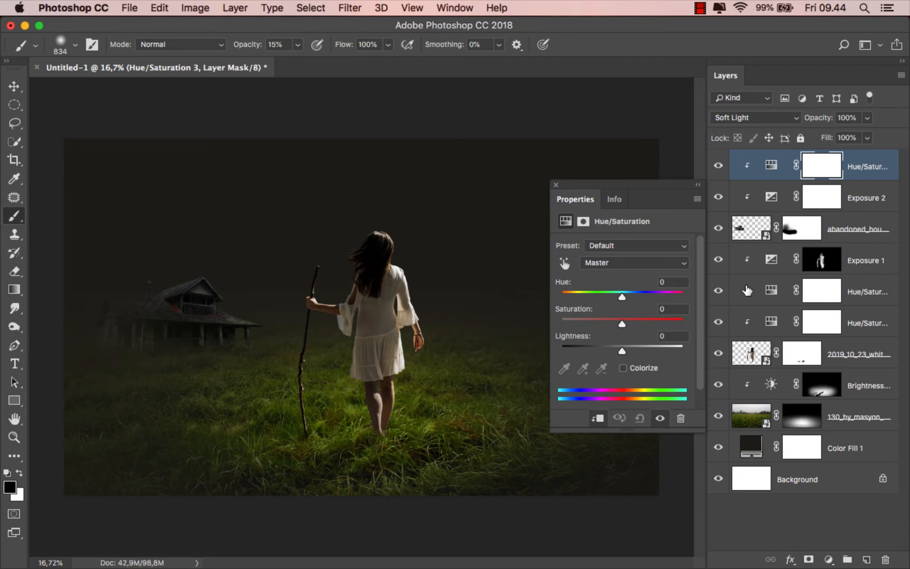
# - Colorize the house's Hue/Saturation adjustment with hue 33 and saturation 48, and hide it to compare the effect
pyautogui.click(623, 368)
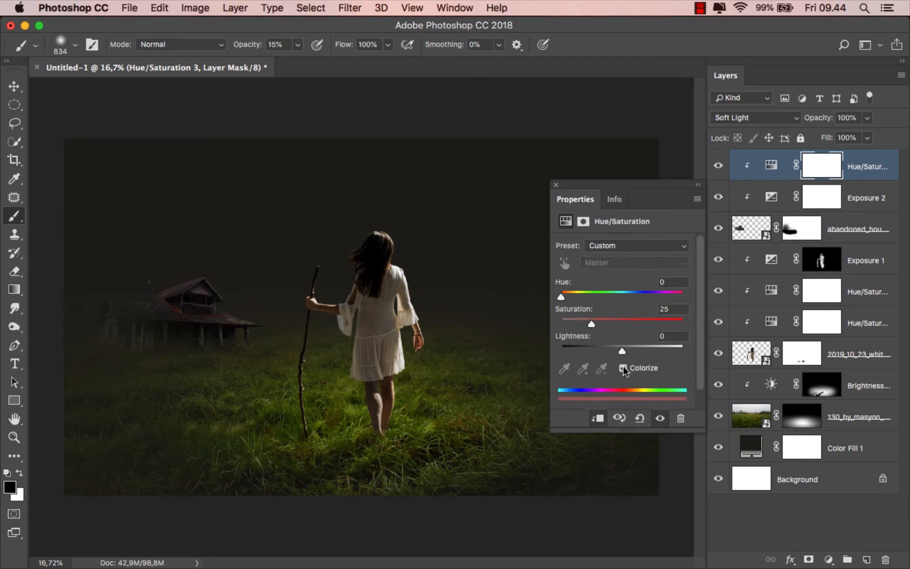
pyautogui.moveTo(561, 296); pyautogui.dragTo(573, 296)
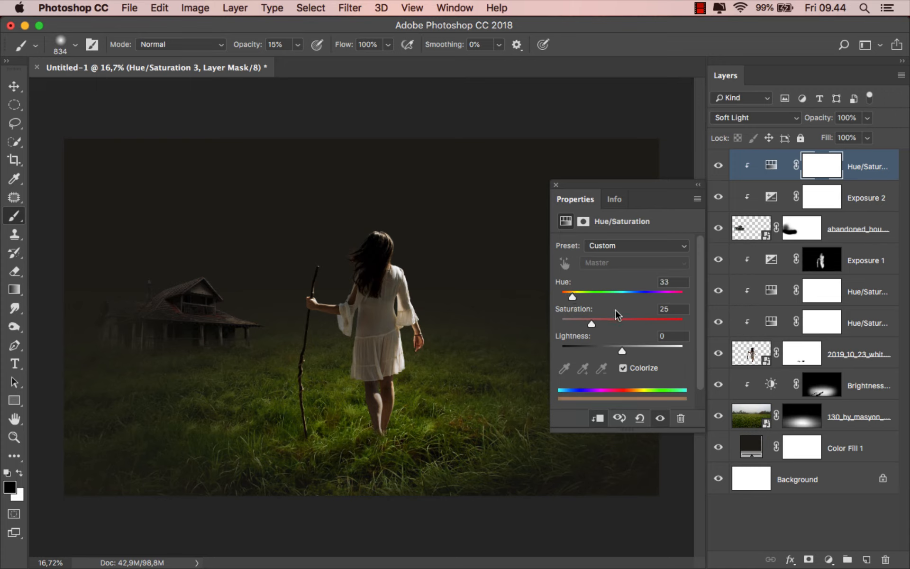
pyautogui.moveTo(618, 318); pyautogui.dragTo(612, 321)
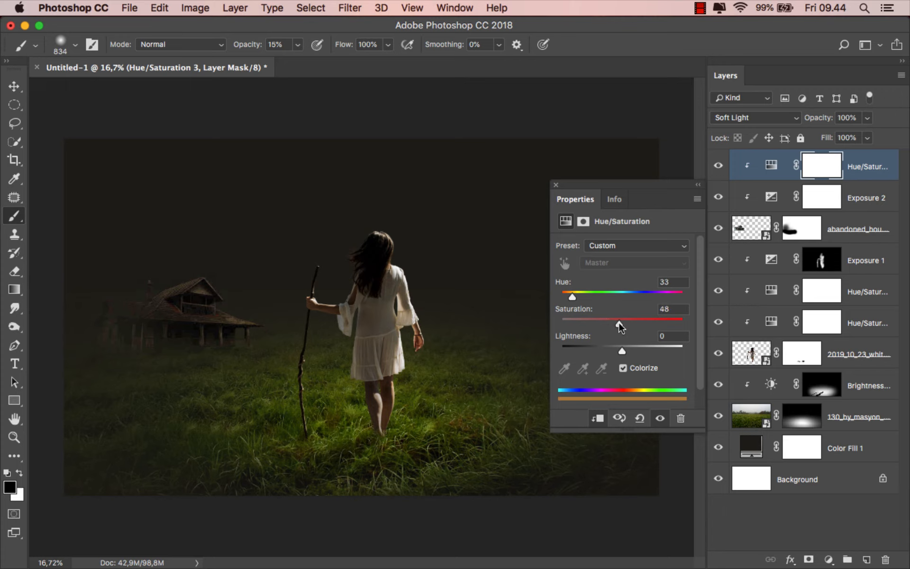
pyautogui.click(556, 185)
pyautogui.click(717, 167)
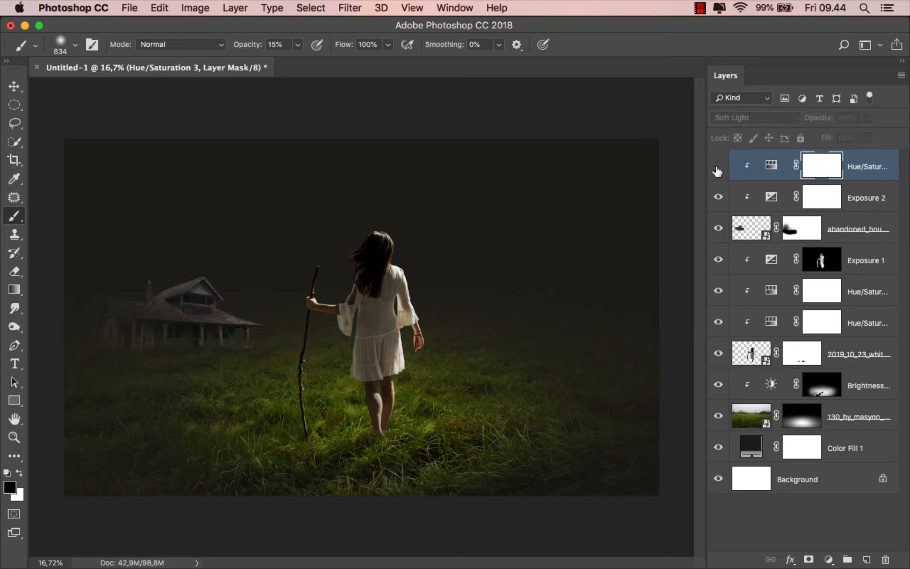
# - Show the house's Hue/Saturation adjustment again and add a new empty layer directly above Color Fill 1
pyautogui.click(717, 166)
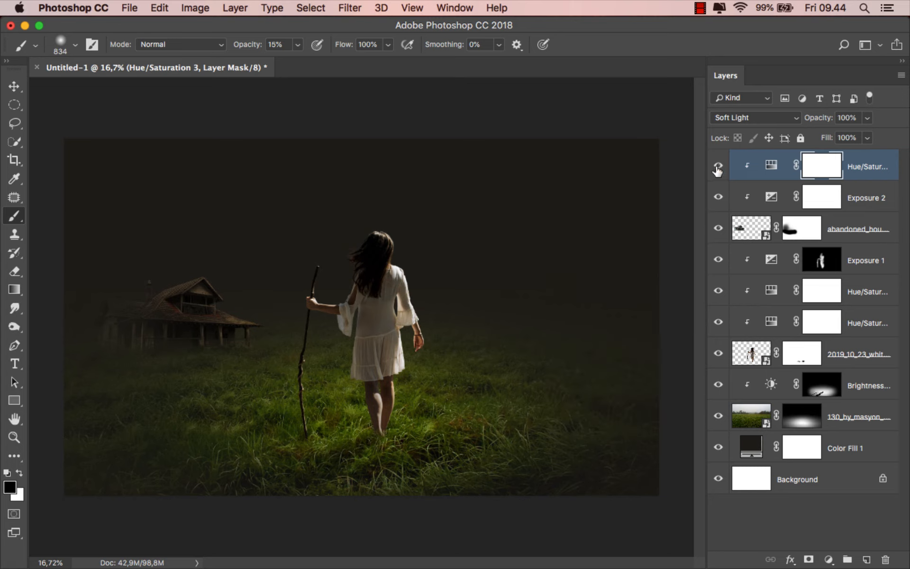
pyautogui.click(860, 167)
pyautogui.press('v')
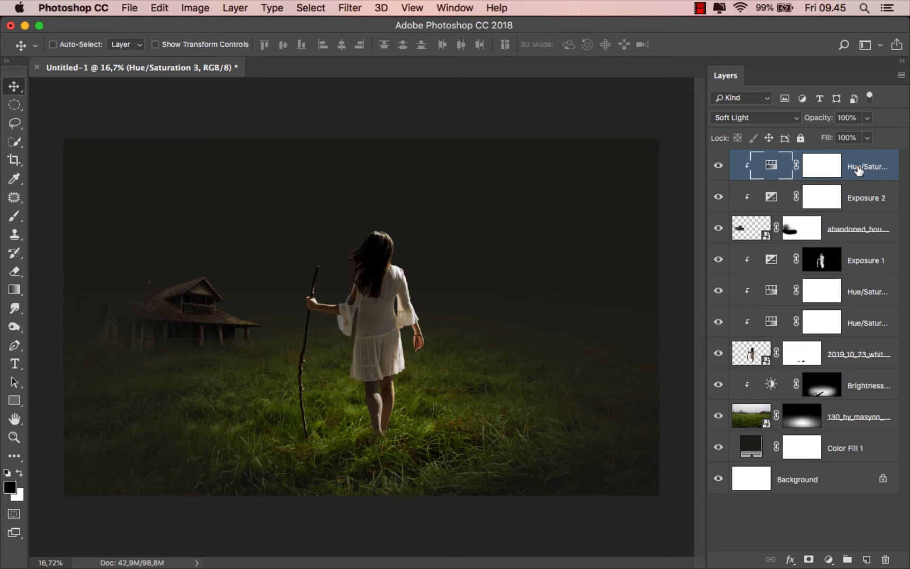
pyautogui.click(852, 449)
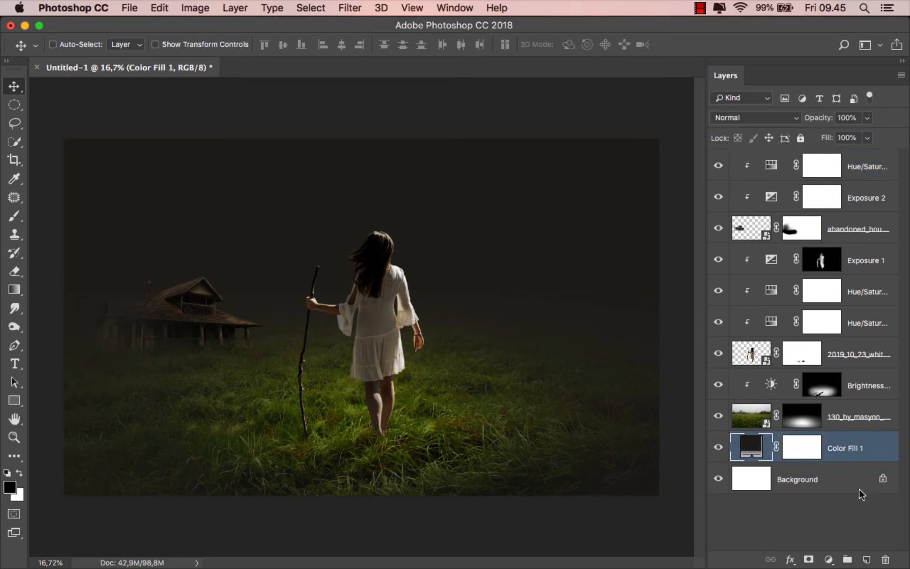
pyautogui.click(867, 560)
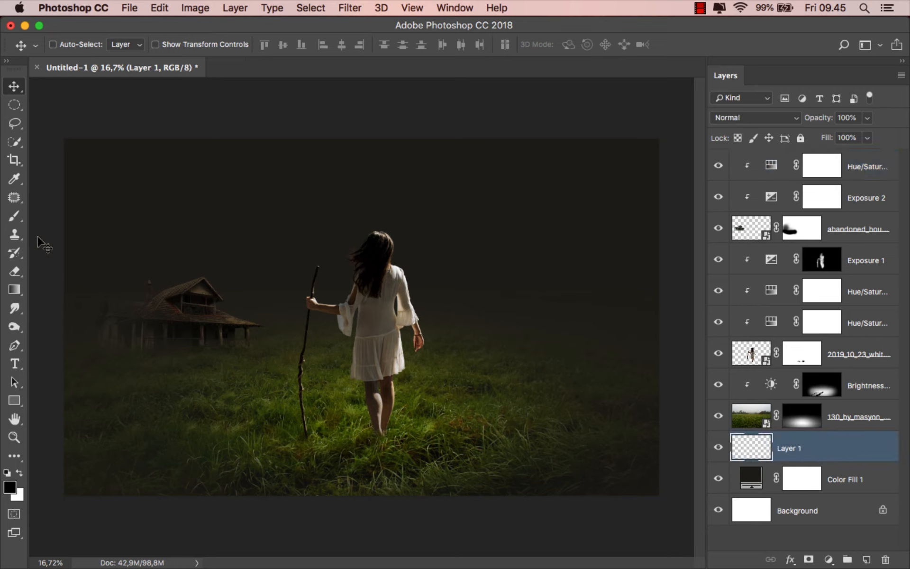
# - Set up the Brush tool with a white foreground colour and the 2471 px glowing moon brush from the Others group
pyautogui.moveTo(14, 216); pyautogui.dragTo(68, 215)
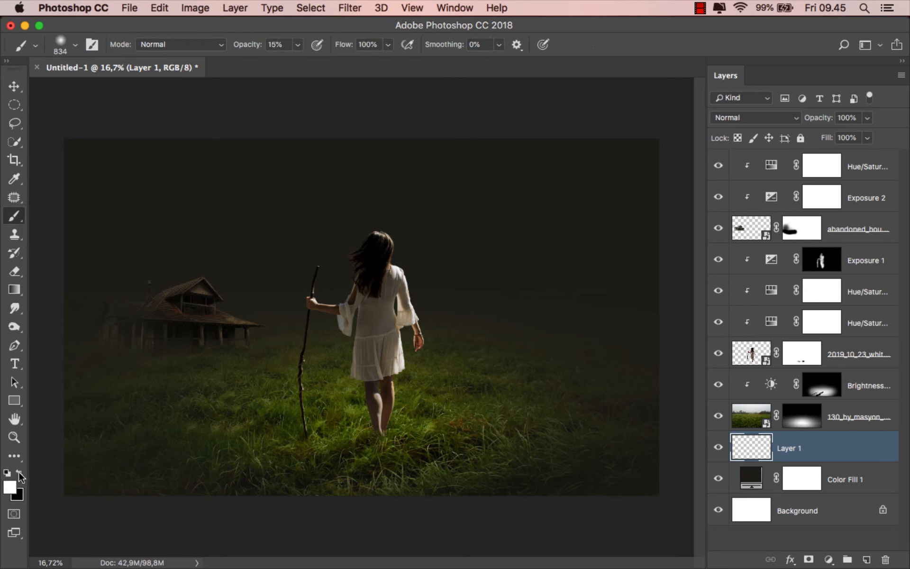
pyautogui.rightClick(169, 231)
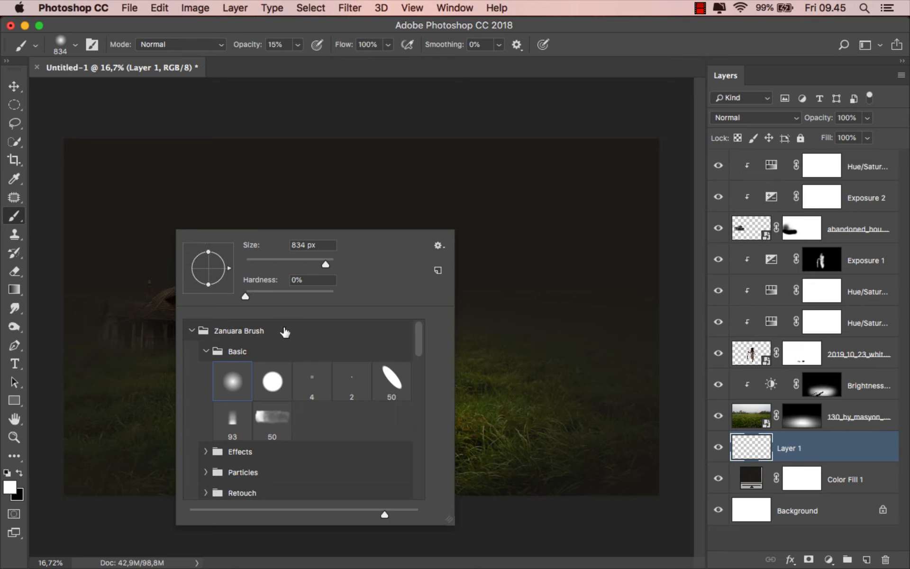
pyautogui.moveTo(421, 342); pyautogui.dragTo(419, 411)
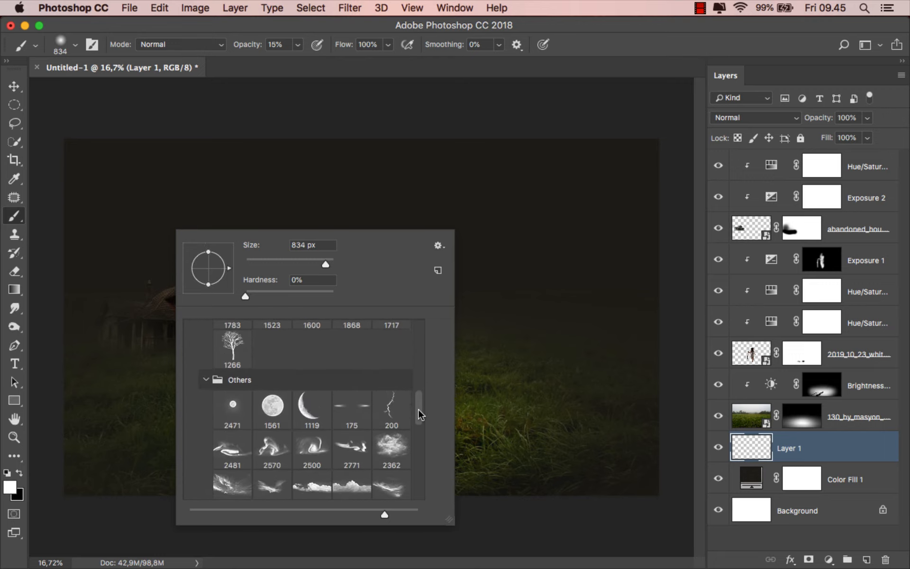
pyautogui.click(236, 414)
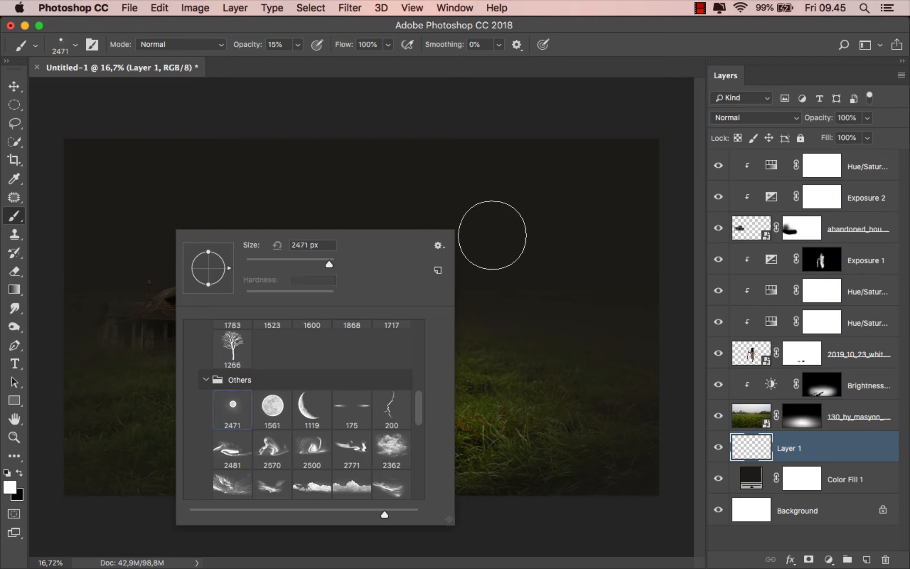
pyautogui.click(608, 46)
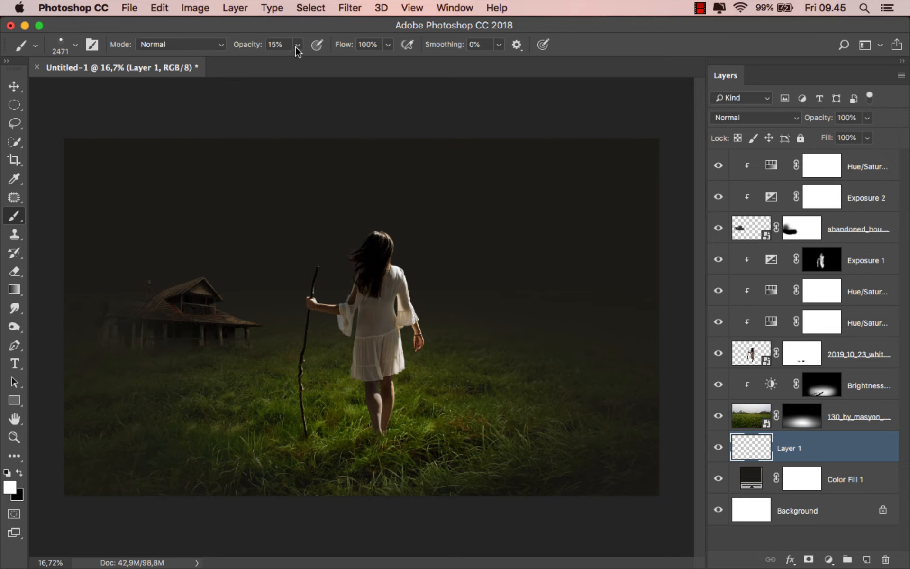
# - Stamp a white moon in the sky beside the woman's head at 100% brush opacity and 2300 px size
pyautogui.moveTo(297, 48); pyautogui.dragTo(390, 66)
pyautogui.press('[')
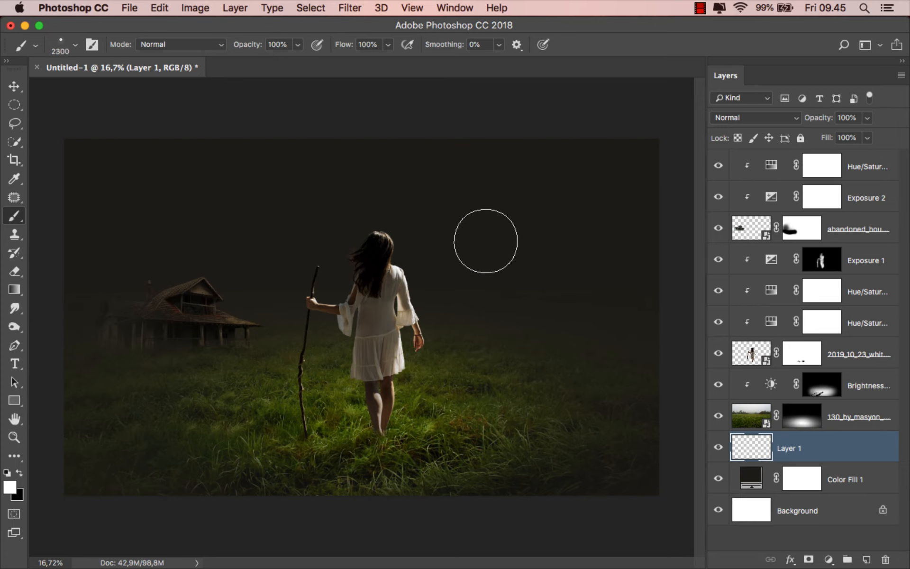
pyautogui.press('[')
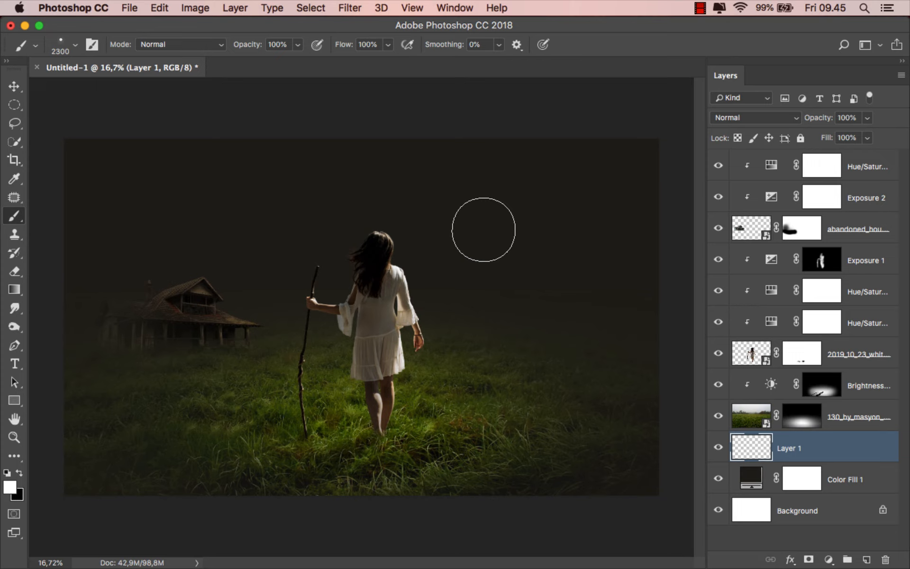
pyautogui.click(485, 230)
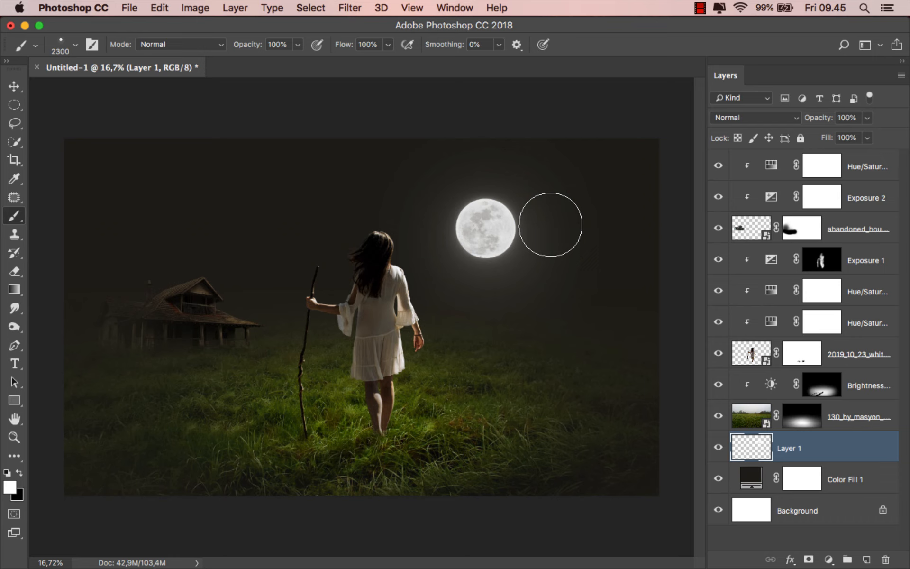
# - Duplicate the moon layer to intensify its glow, and add a new empty layer above Color Fill 1
pyautogui.click(14, 104)
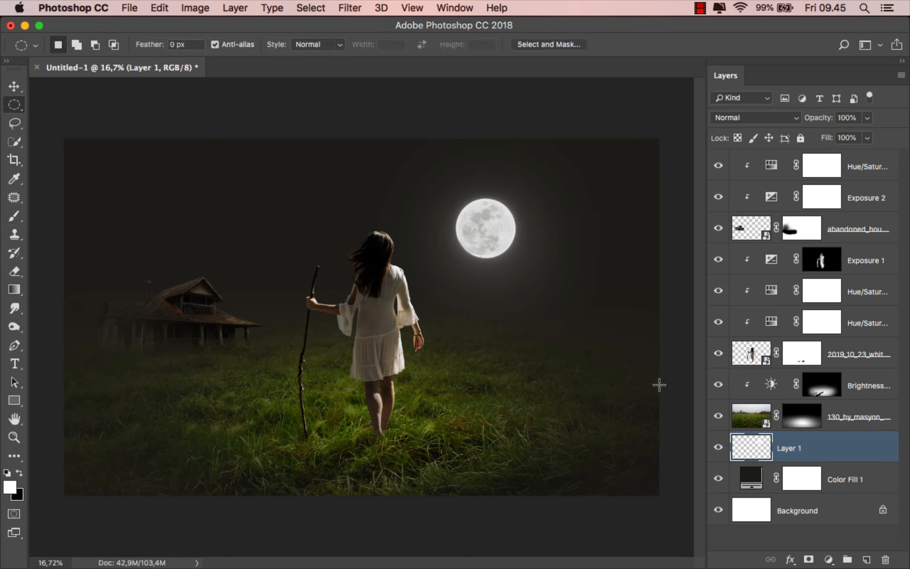
pyautogui.press('super+j')
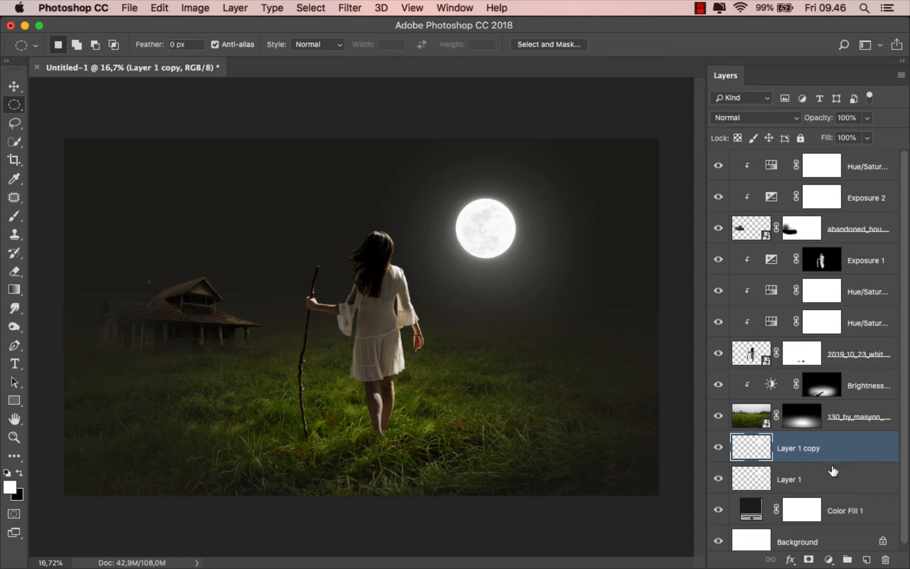
pyautogui.click(848, 509)
pyautogui.click(867, 558)
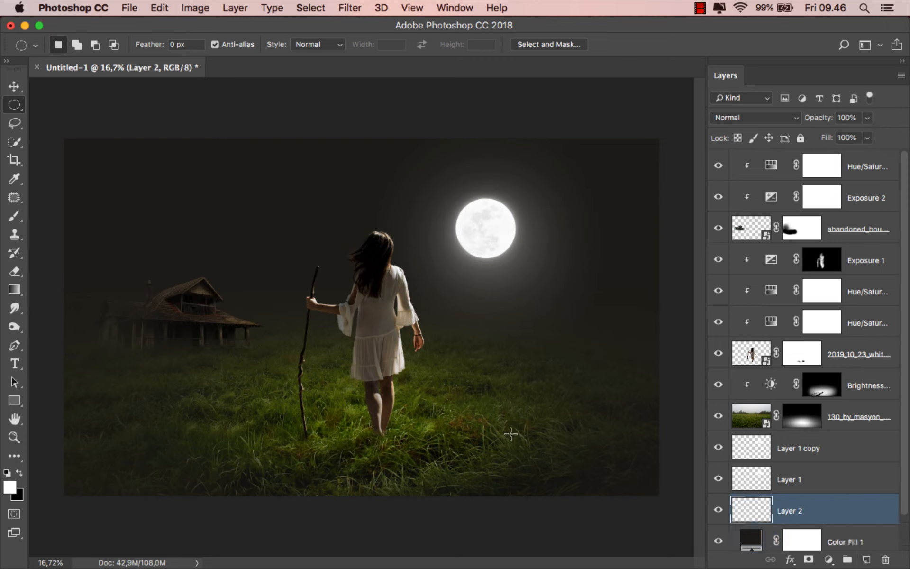
# - Set the Brush tool's foreground colour to the golden yellow f2c53c
pyautogui.click(16, 217)
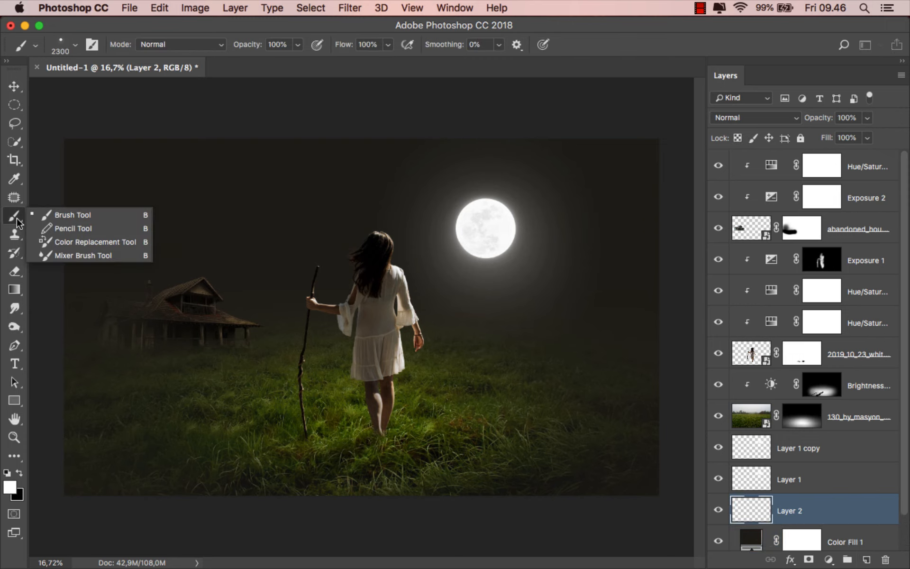
pyautogui.click(43, 215)
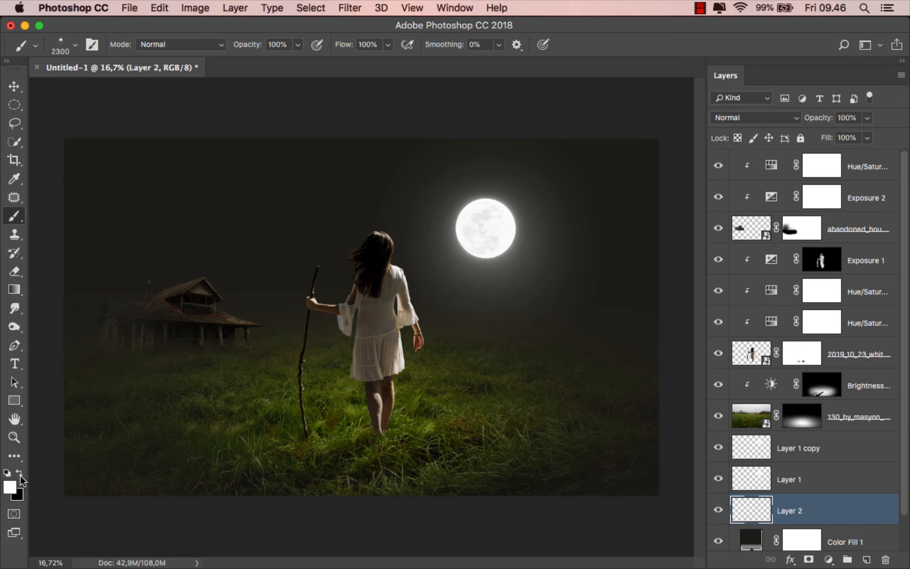
pyautogui.click(9, 486)
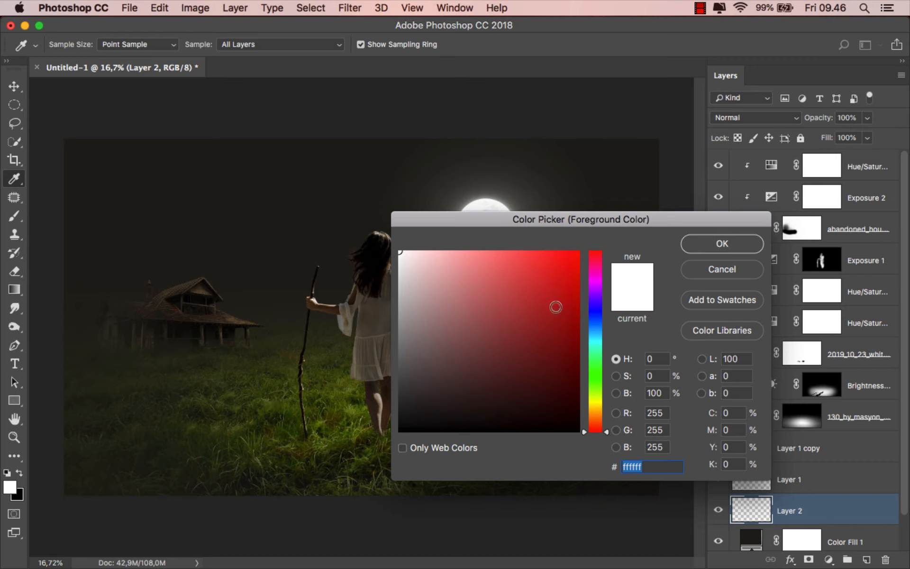
pyautogui.moveTo(555, 306)
pyautogui.mouseDown()
pyautogui.moveTo(544, 248)
pyautogui.moveTo(534, 260)
pyautogui.mouseUp()
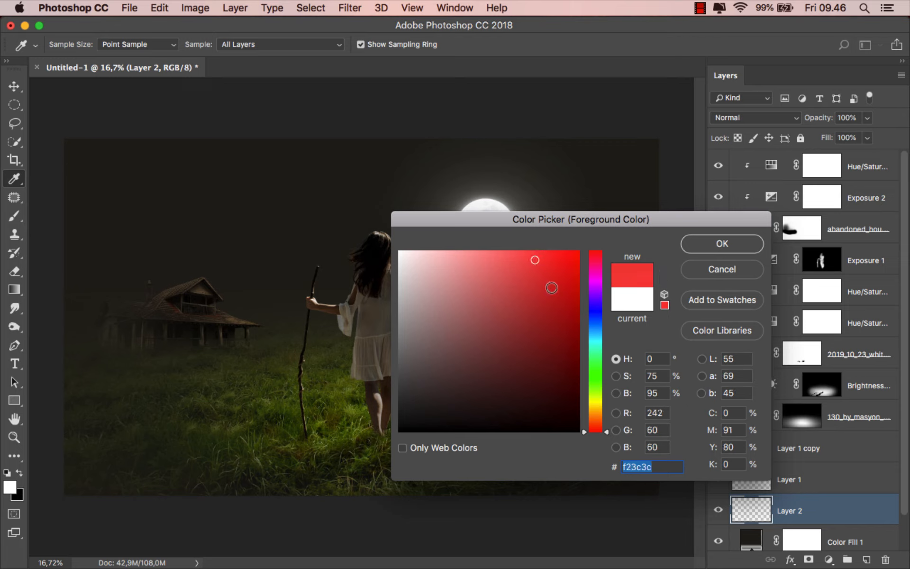
pyautogui.moveTo(597, 425); pyautogui.dragTo(600, 409)
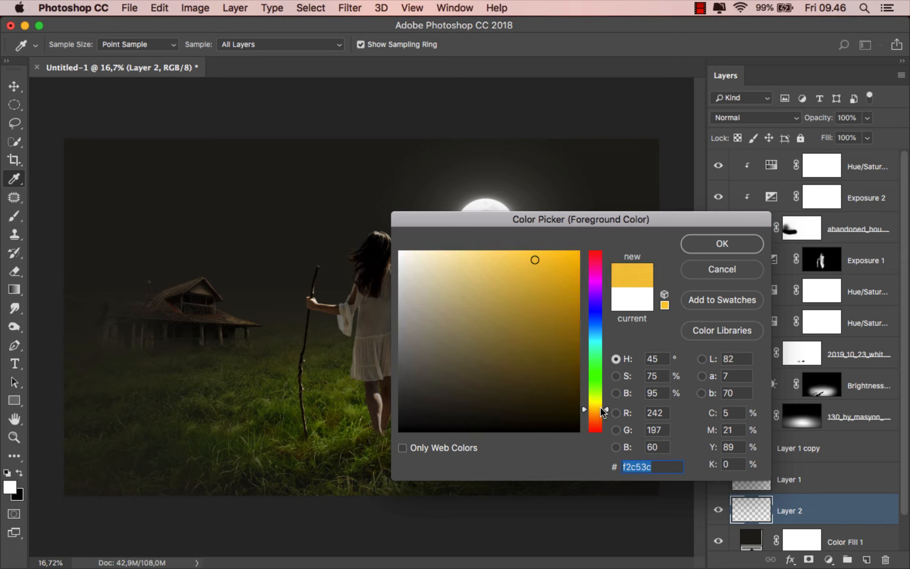
pyautogui.click(726, 241)
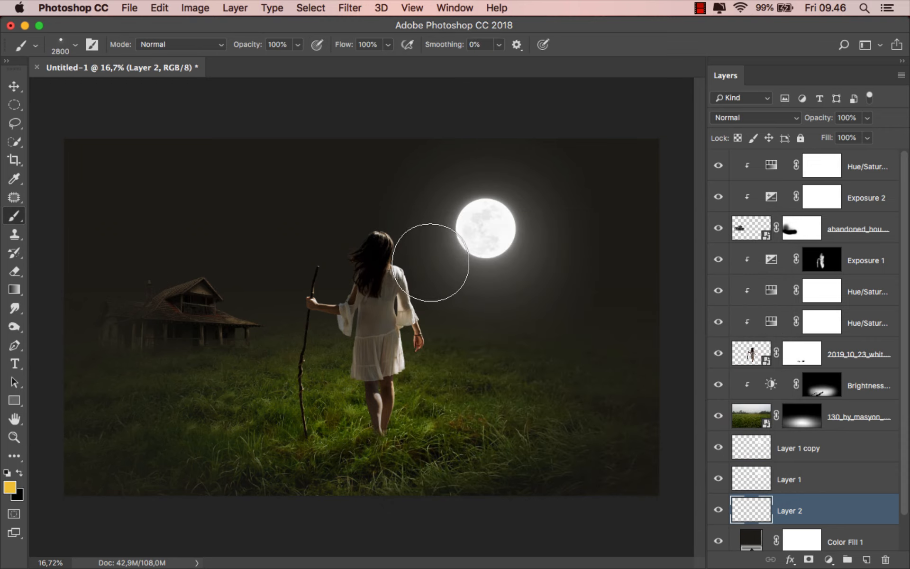
pyautogui.press(']')
pyautogui.press(']')
pyautogui.press(']')
pyautogui.press(']')
pyautogui.press(']')
pyautogui.press(']')
pyautogui.press(']')
pyautogui.press(']')
pyautogui.press(']')
pyautogui.press(']')
pyautogui.press(']')
pyautogui.press(']')
pyautogui.press(']')
pyautogui.press(']')
pyautogui.press(']')
pyautogui.press(']')
pyautogui.press(']')
pyautogui.press(']')
pyautogui.press(']')
pyautogui.press(']')
pyautogui.press(']')
pyautogui.press(']')
pyautogui.press(']')
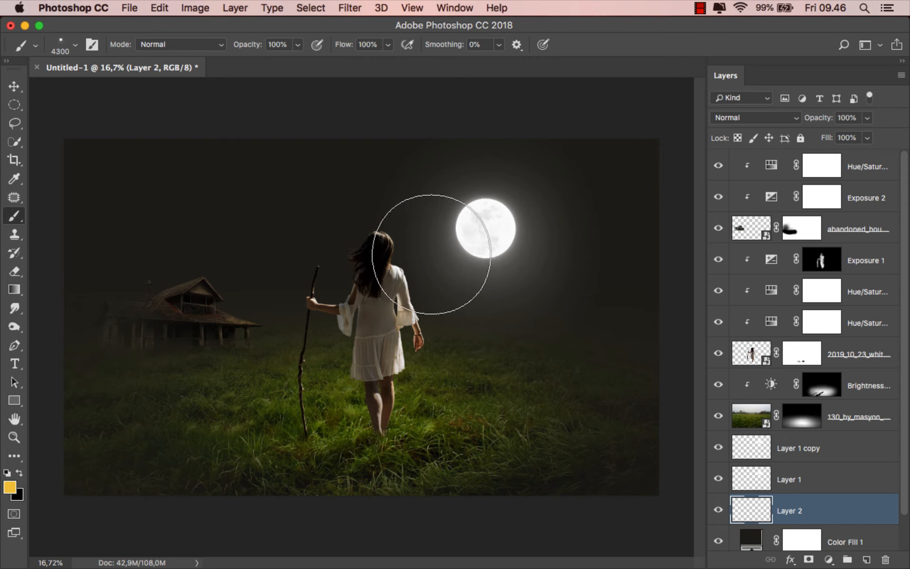
pyautogui.press(']')
pyautogui.press(']')
pyautogui.press(']')
pyautogui.press(']')
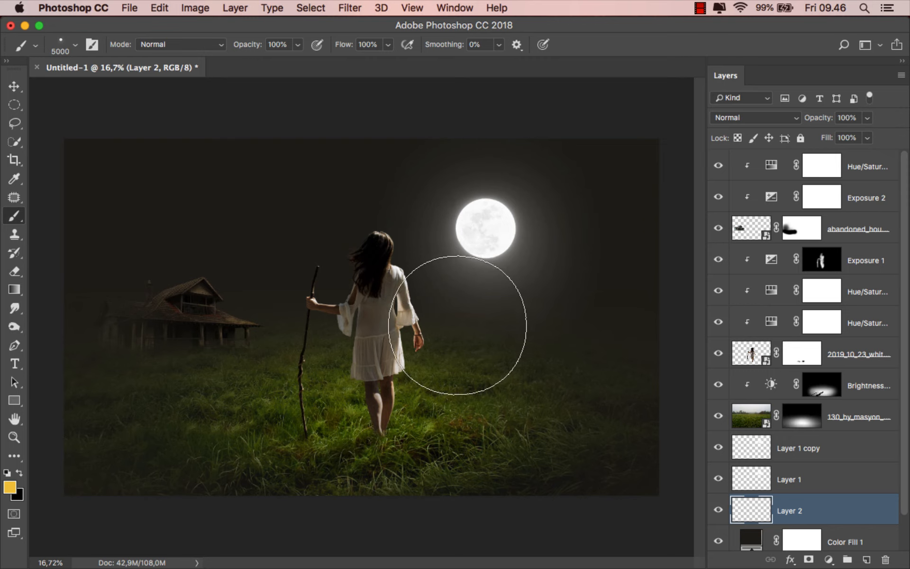
# - Paint a yellow glow below the moon on Layer 2 with the Basic soft round brush at 1847 px and 0% hardness
pyautogui.rightClick(469, 277)
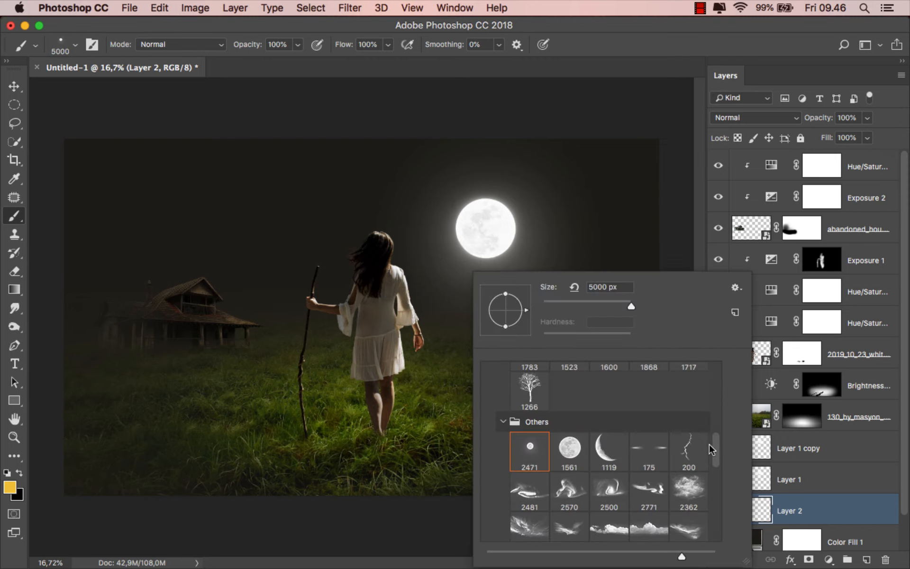
pyautogui.moveTo(715, 449); pyautogui.dragTo(714, 365)
pyautogui.click(530, 423)
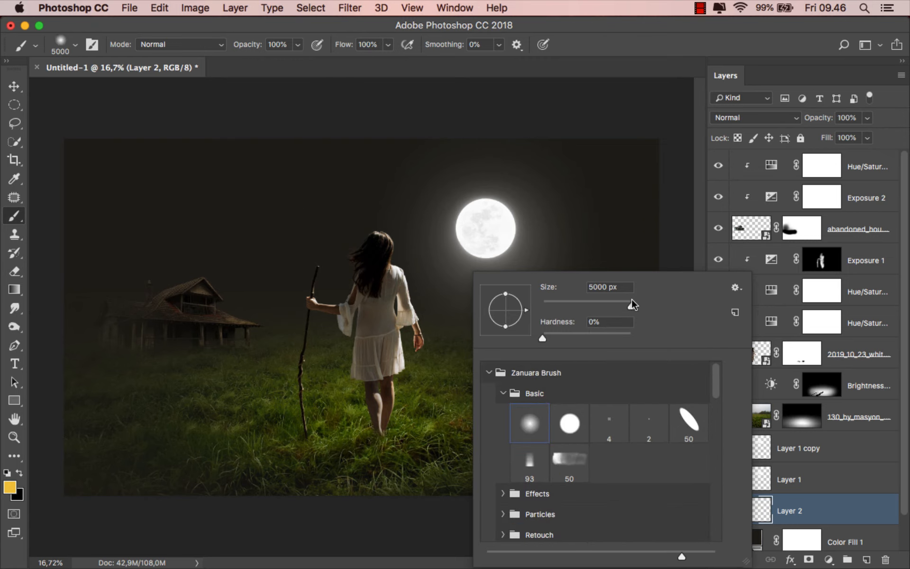
pyautogui.moveTo(413, 275); pyautogui.dragTo(498, 274)
pyautogui.click(454, 338)
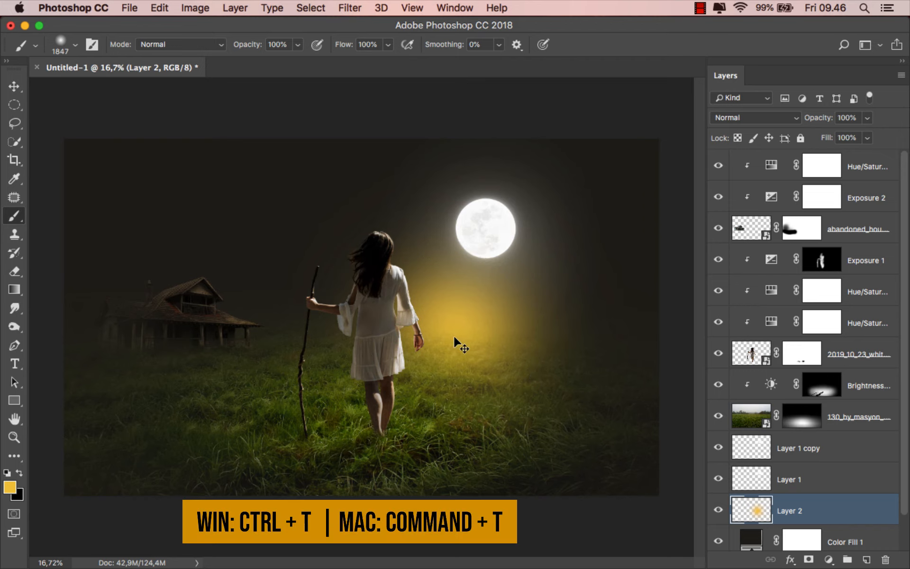
# - Stretch the yellow glow with Free Transform to 352.50% width and 111.64% height, spreading it along the horizon, and apply the transform
pyautogui.press('super+t')
pyautogui.scroll(-2, 553, 342)
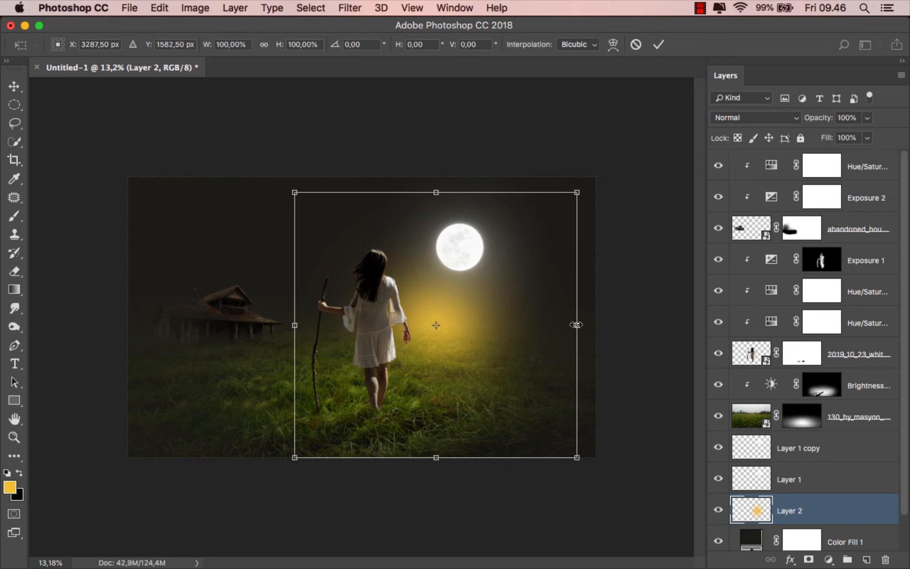
pyautogui.moveTo(577, 325); pyautogui.dragTo(734, 327)
pyautogui.scroll(-3, 550, 327)
pyautogui.scroll(-1, 550, 327)
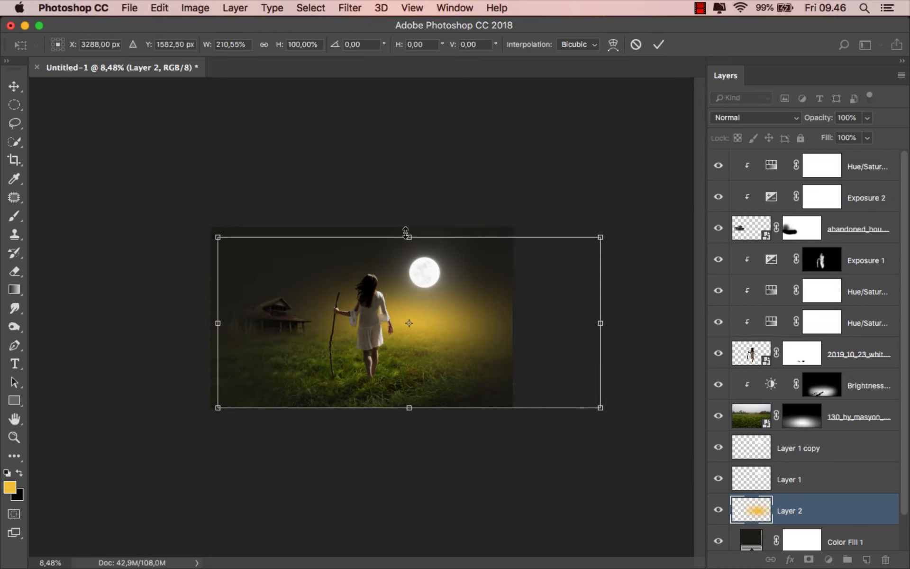
pyautogui.moveTo(409, 237)
pyautogui.mouseDown()
pyautogui.moveTo(409, 220)
pyautogui.moveTo(408, 227)
pyautogui.mouseUp()
pyautogui.moveTo(599, 327); pyautogui.dragTo(722, 323)
pyautogui.scroll(-1, 542, 329)
pyautogui.scroll(1, 522, 342)
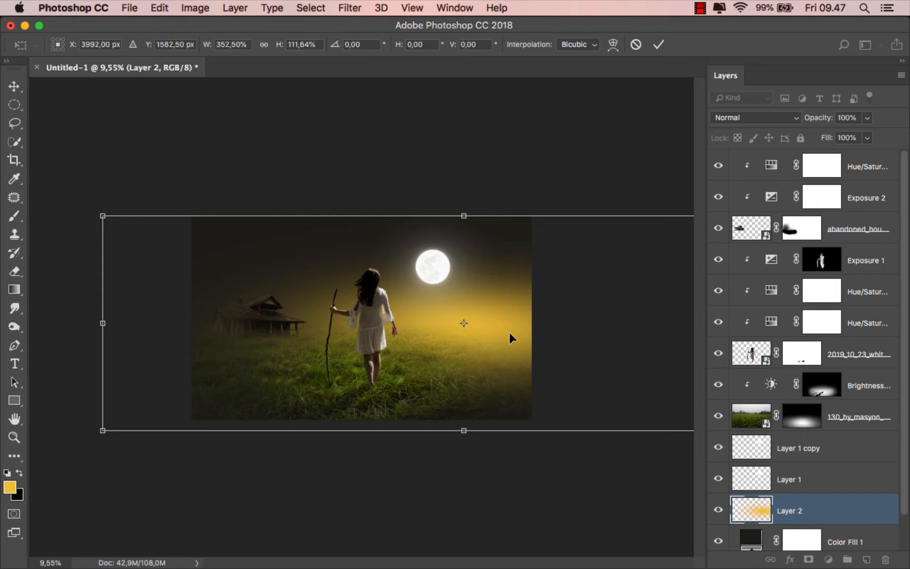
pyautogui.click(658, 44)
pyautogui.press('b')
pyautogui.scroll(3, 414, 334)
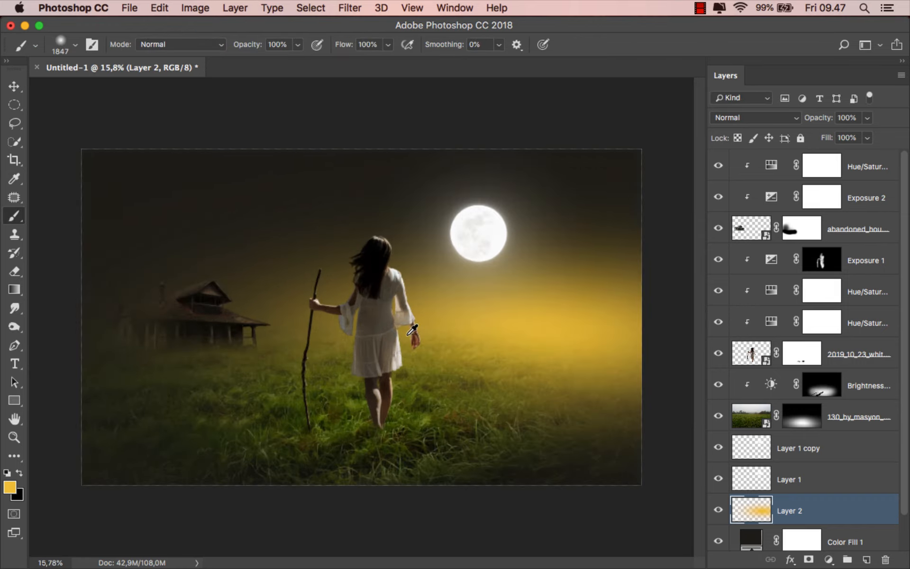
# - Reduce the fill of the yellow glow layer to 48%
pyautogui.press('v')
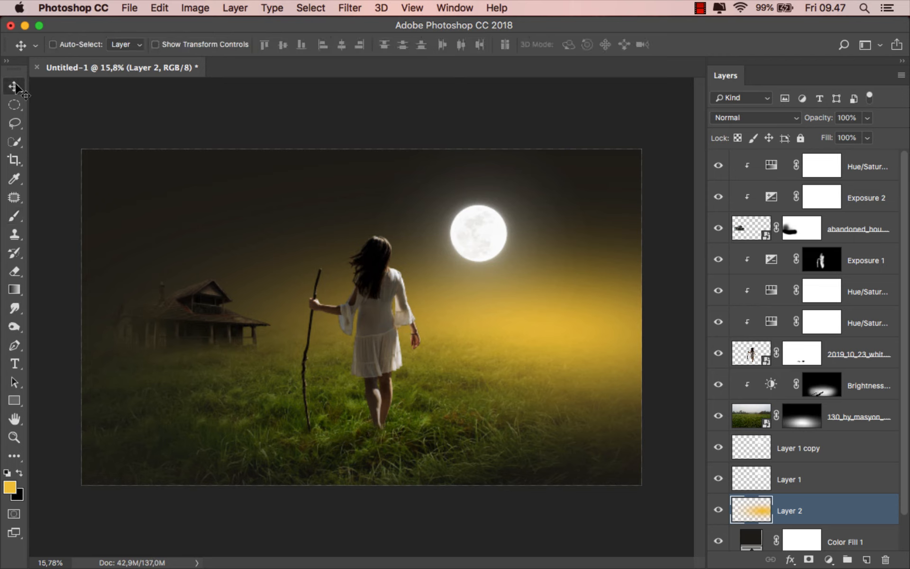
pyautogui.click(864, 138)
pyautogui.moveTo(861, 152); pyautogui.dragTo(832, 157)
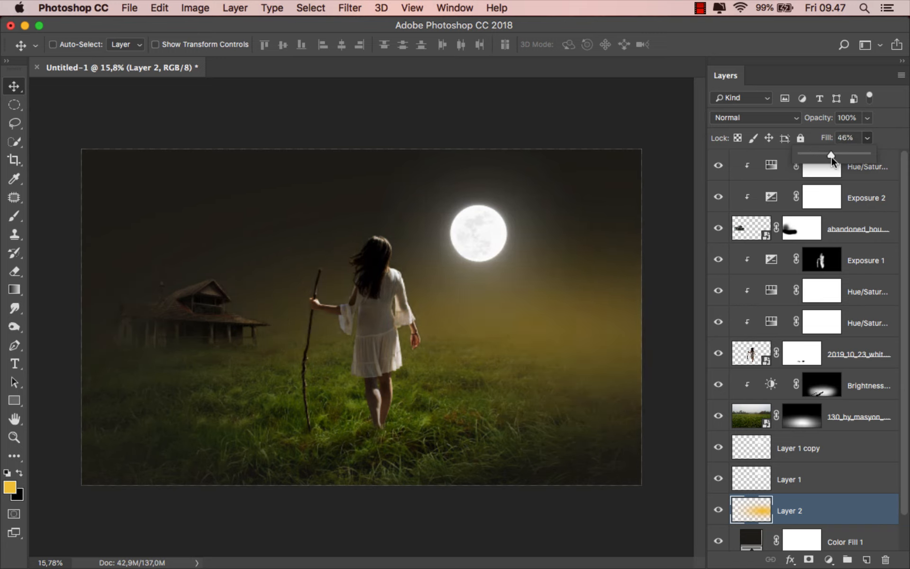
pyautogui.scroll(-2, 605, 313)
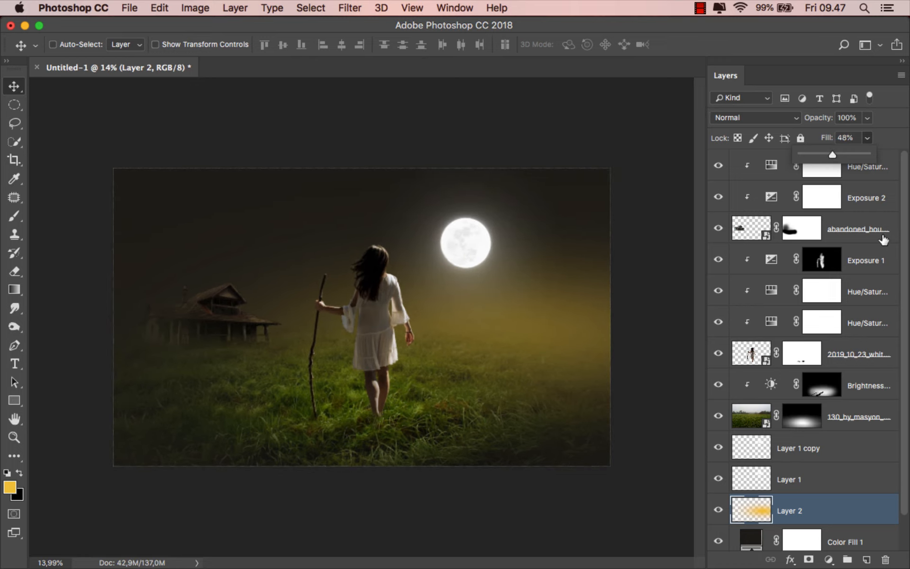
pyautogui.click(907, 206)
# - Place the dark_sky image from the source folder as a new layer at the top of the layer stack
pyautogui.click(873, 169)
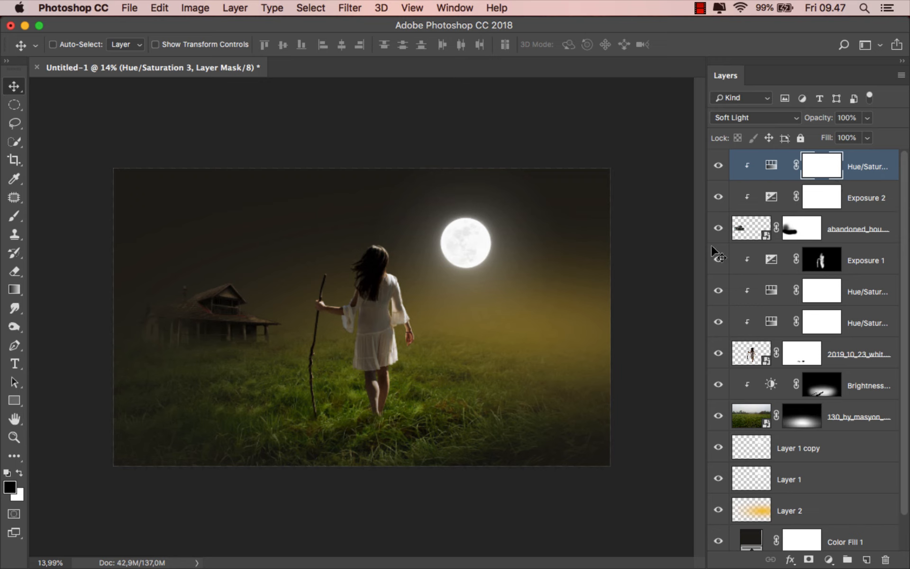
pyautogui.click(358, 563)
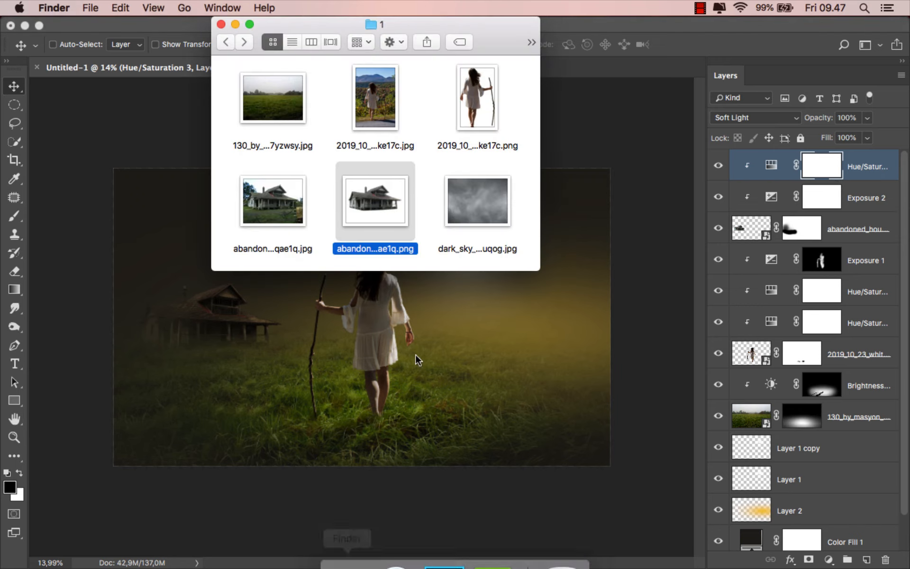
pyautogui.moveTo(478, 207); pyautogui.dragTo(448, 387)
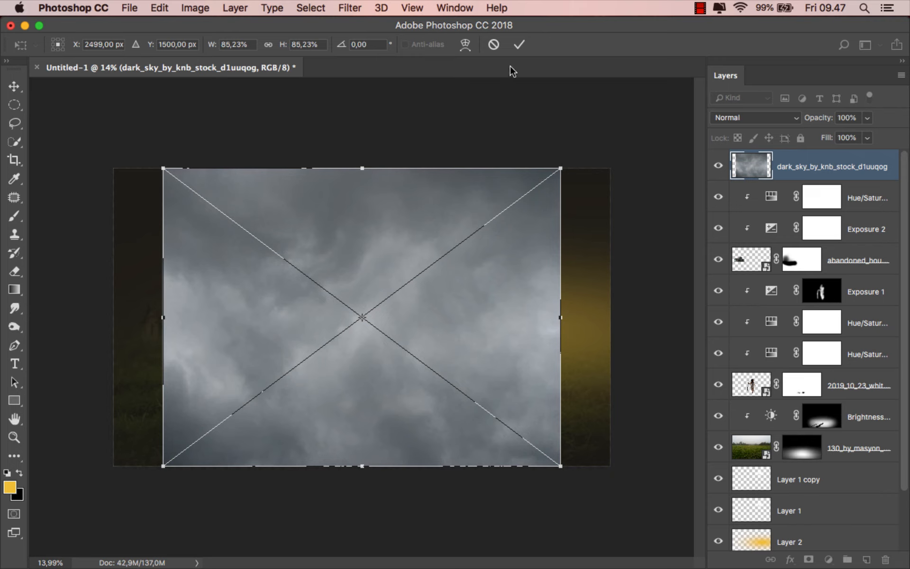
pyautogui.press('Return')
# - Move the dark sky layer between Layer 2 and Color Fill 1, and set its blending mode to Soft Light
pyautogui.moveTo(799, 171); pyautogui.dragTo(794, 476)
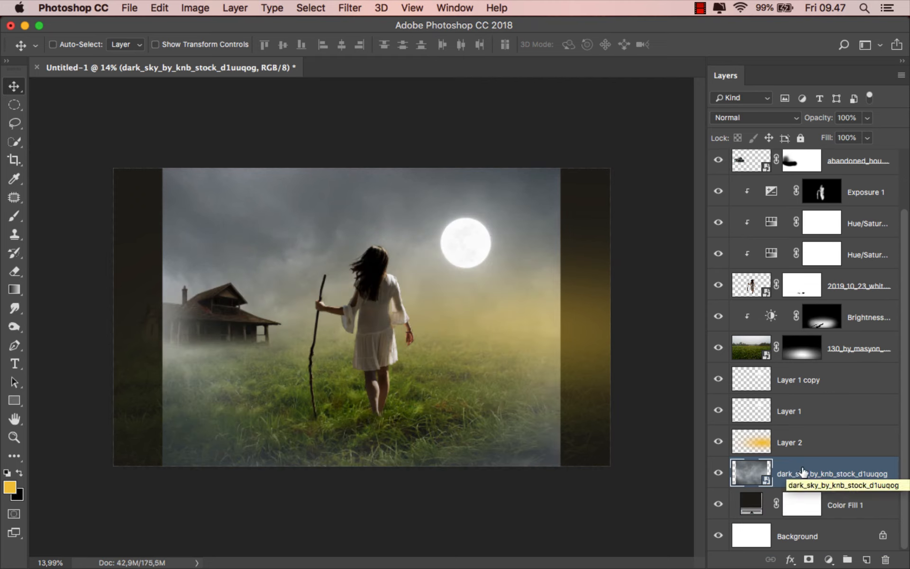
pyautogui.click(747, 117)
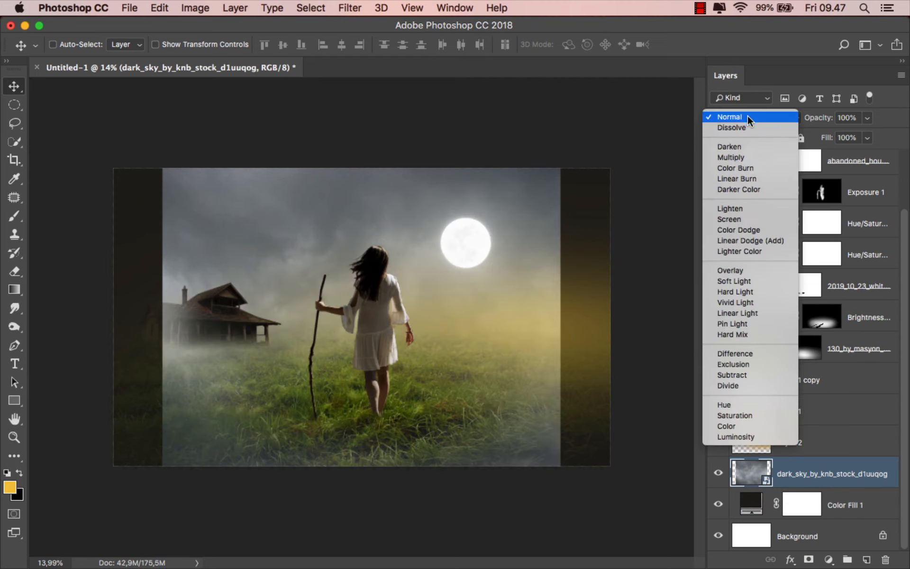
pyautogui.click(750, 282)
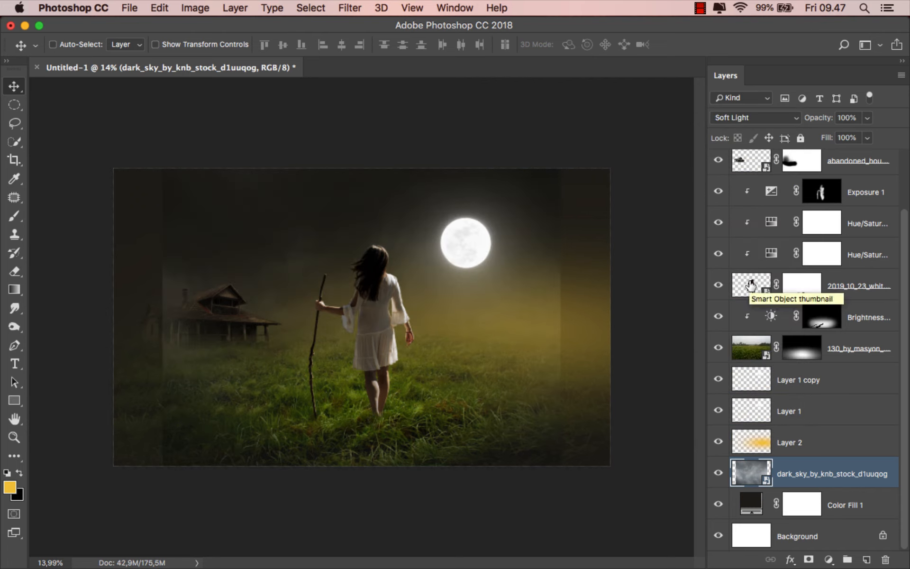
# - Stretch the dark sky to 106.97% width across the canvas, shift it up to Y 1296 px, and flip it horizontally
pyautogui.press('super+t')
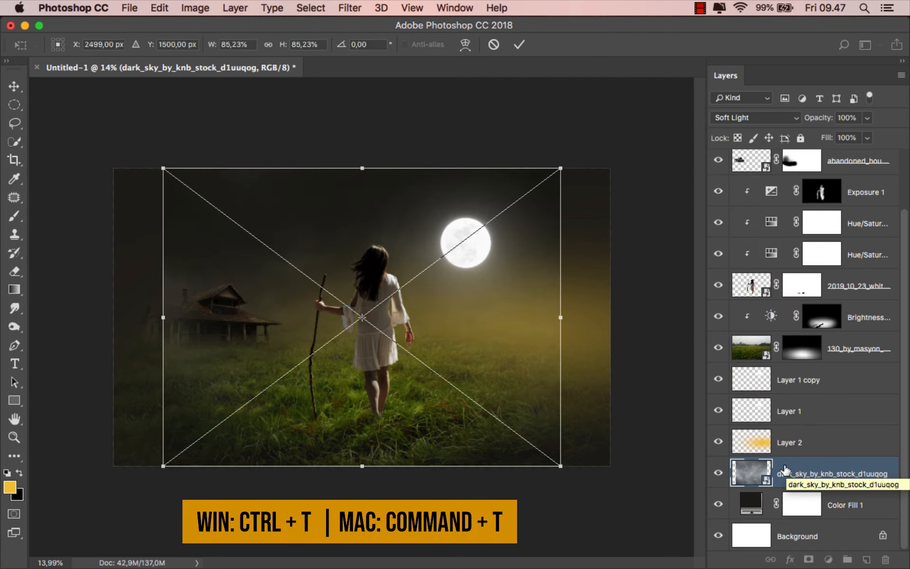
pyautogui.moveTo(561, 317); pyautogui.dragTo(612, 317)
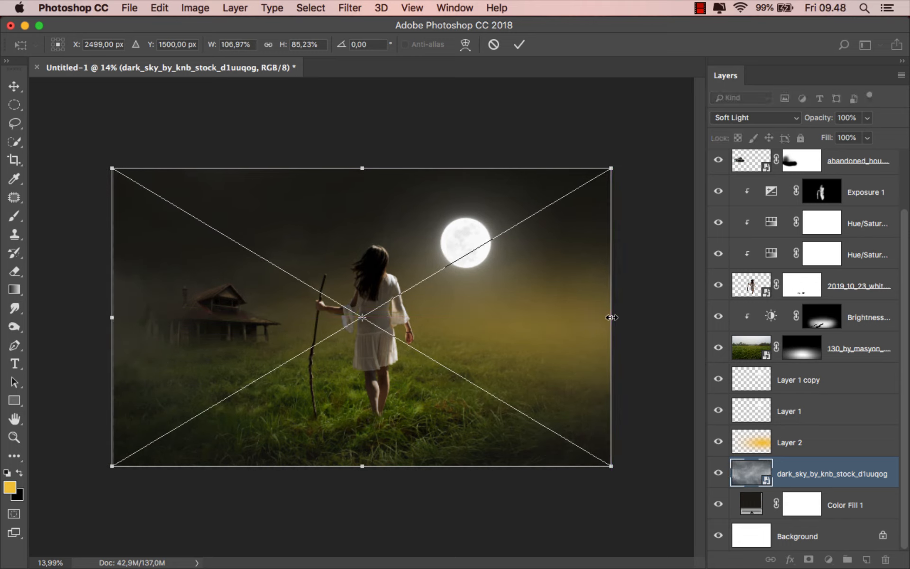
pyautogui.moveTo(430, 249); pyautogui.dragTo(426, 225)
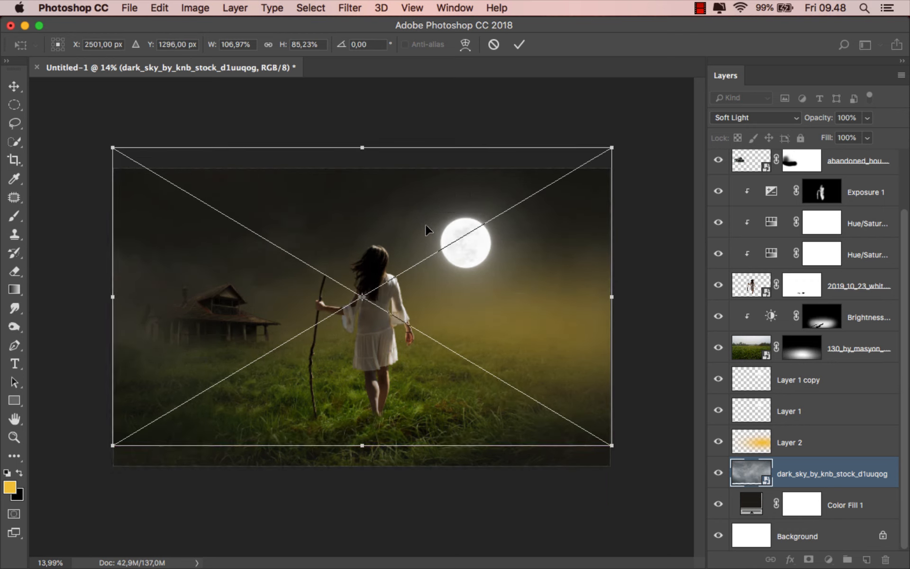
pyautogui.rightClick(483, 233)
pyautogui.click(557, 392)
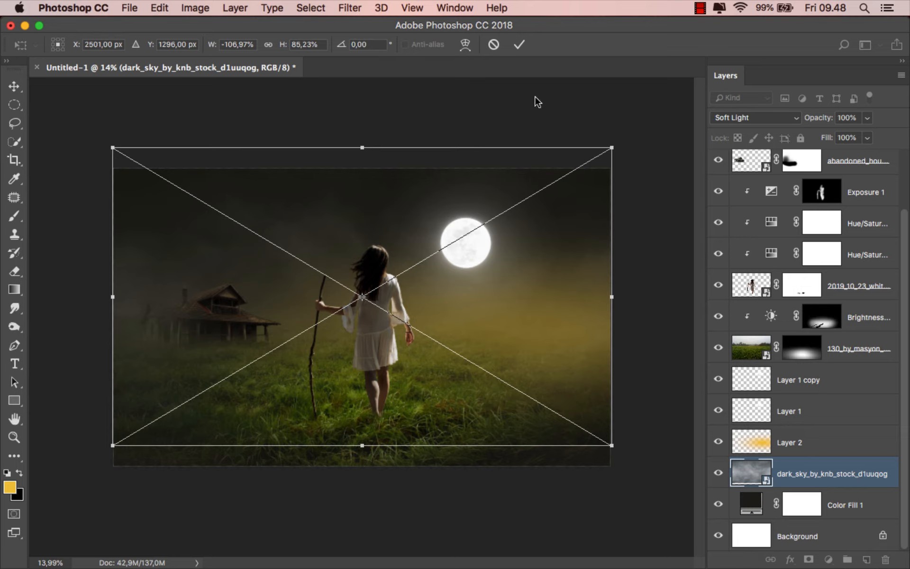
pyautogui.click(520, 44)
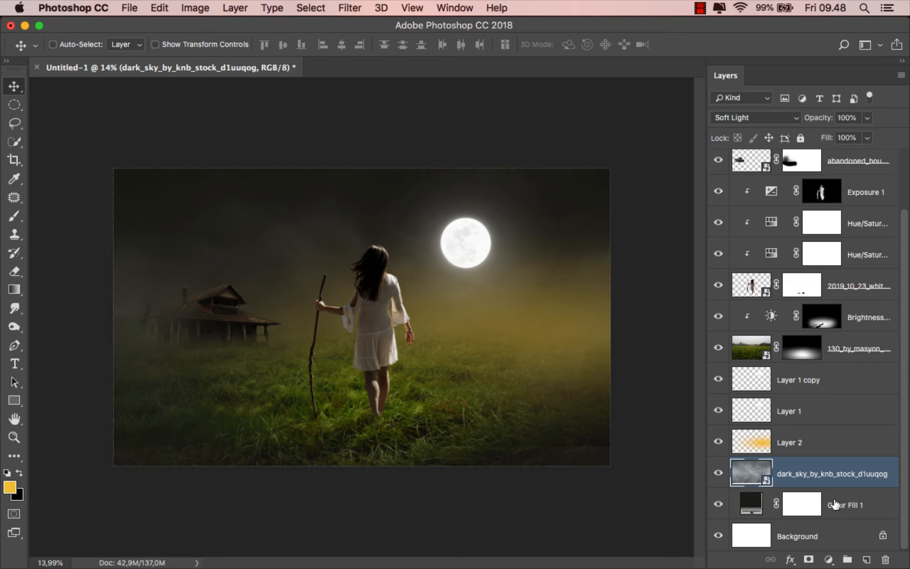
# - Add a layer mask to the dark sky and fade its lower part with an upward black-to-transparent linear gradient at 100% opacity
pyautogui.click(809, 559)
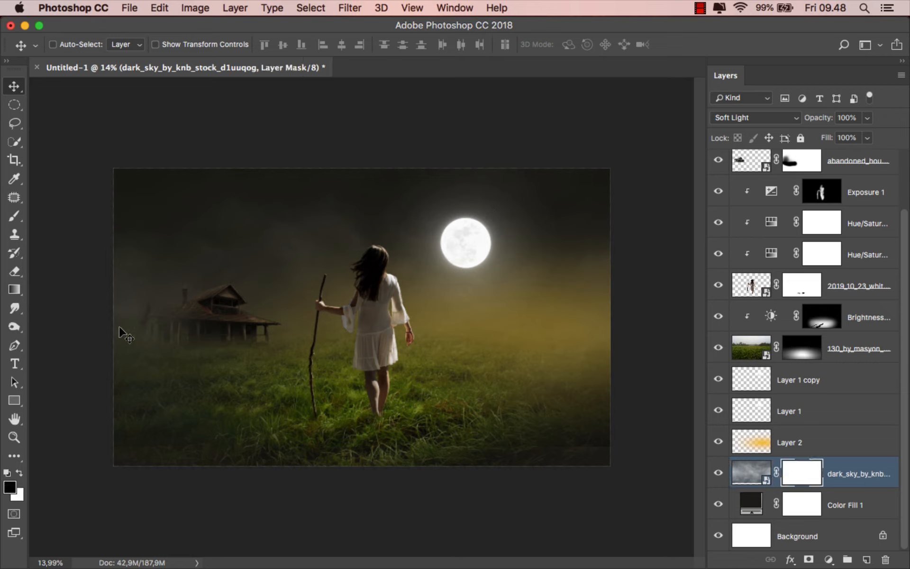
pyautogui.click(24, 290)
pyautogui.click(52, 288)
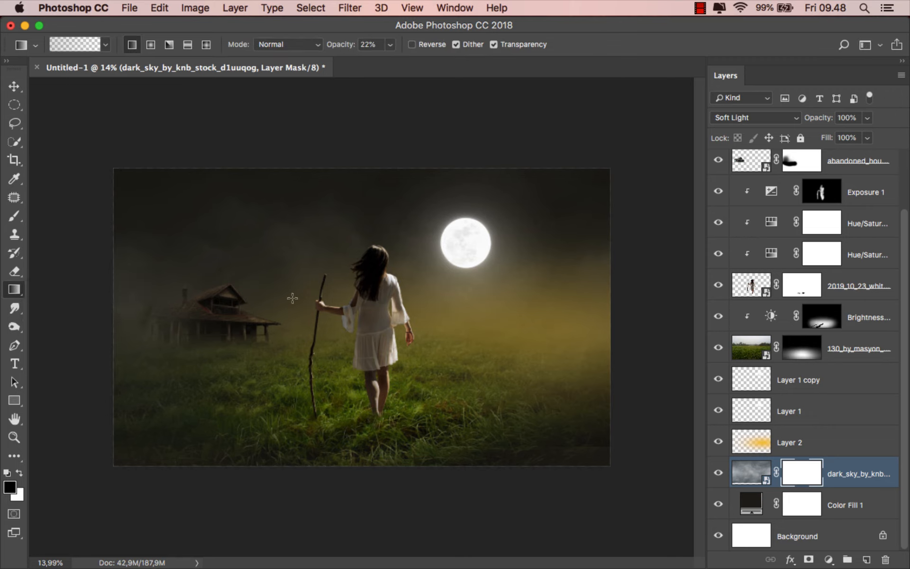
pyautogui.click(390, 45)
pyautogui.moveTo(387, 70); pyautogui.dragTo(459, 71)
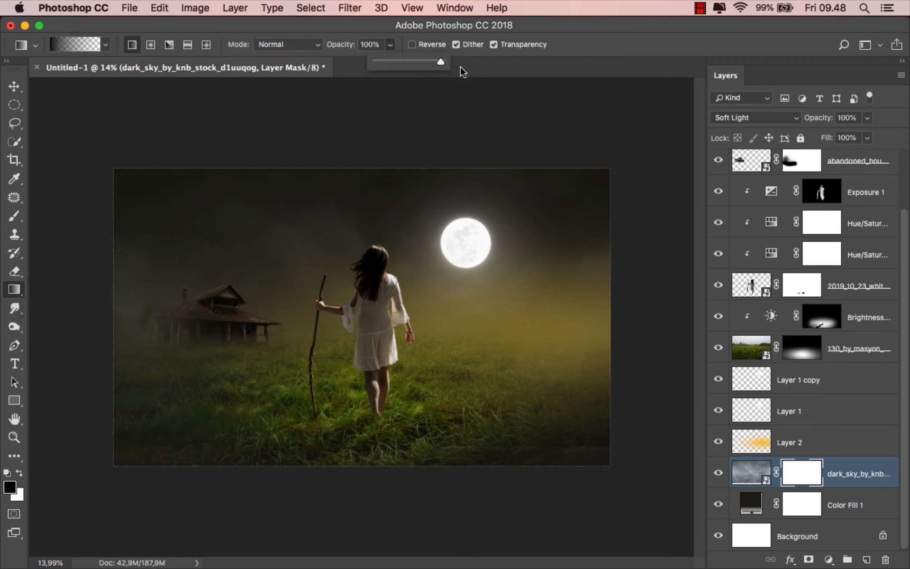
pyautogui.click(371, 24)
pyautogui.moveTo(367, 459); pyautogui.dragTo(369, 279)
pyautogui.moveTo(379, 540); pyautogui.dragTo(379, 275)
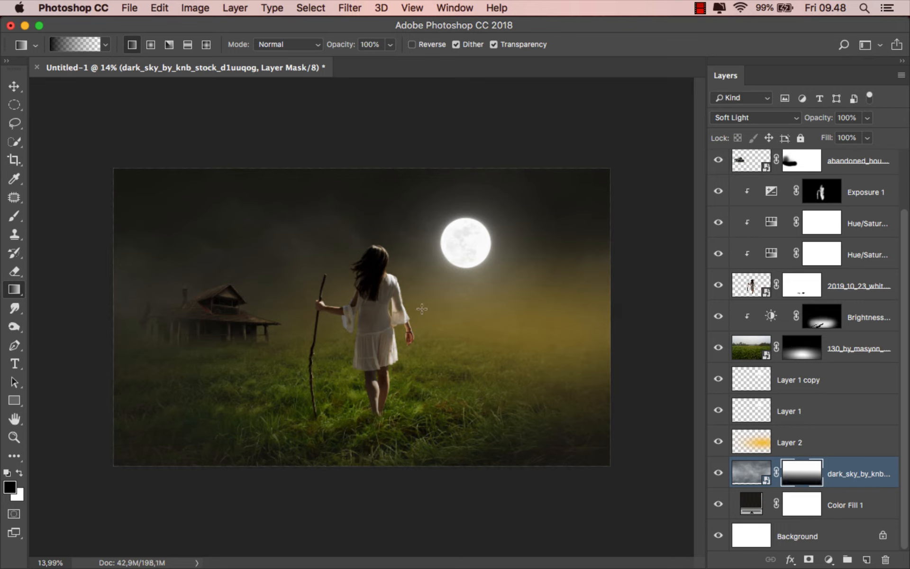
# - Reduce the fill of the dark sky layer to 45% and compare the image with the layer hidden and shown
pyautogui.click(867, 137)
pyautogui.moveTo(868, 154); pyautogui.dragTo(831, 160)
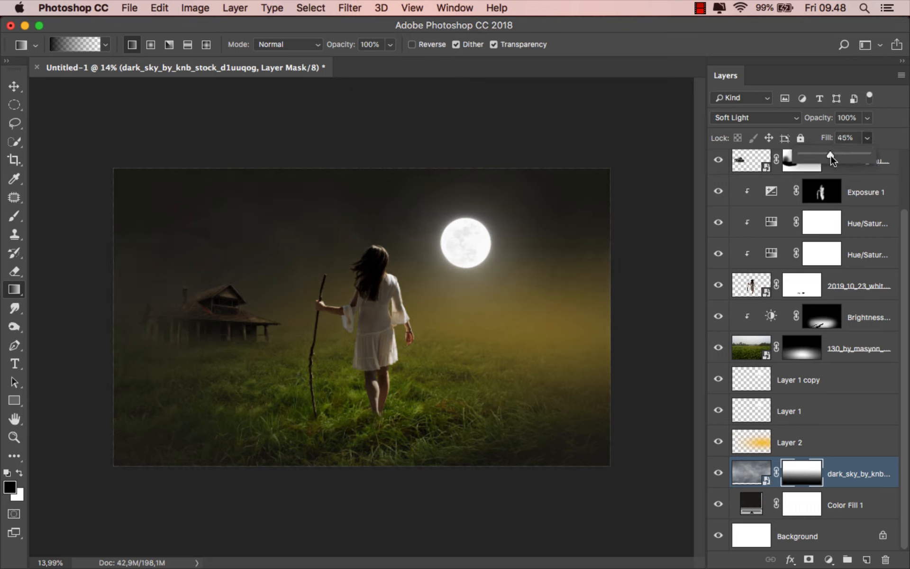
pyautogui.click(719, 476)
pyautogui.click(719, 474)
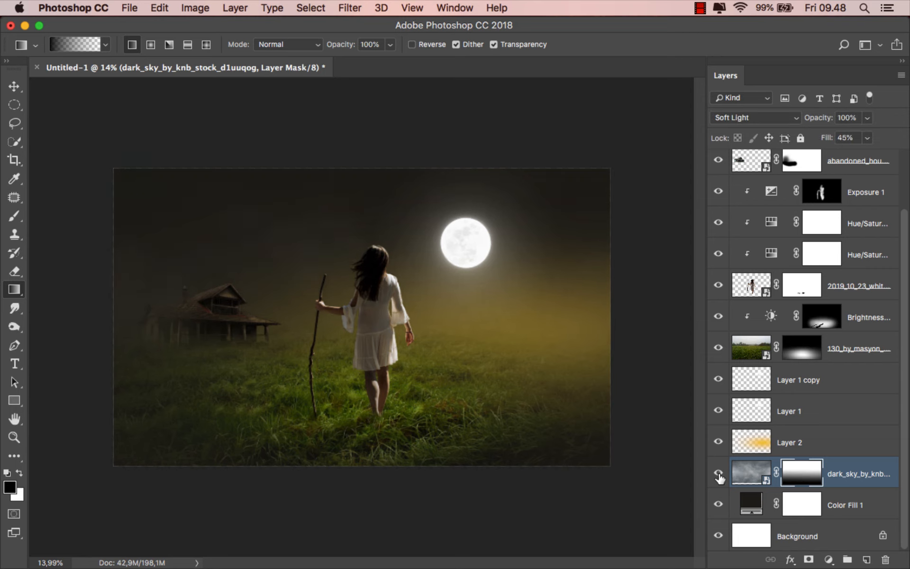
pyautogui.scroll(3, 575, 407)
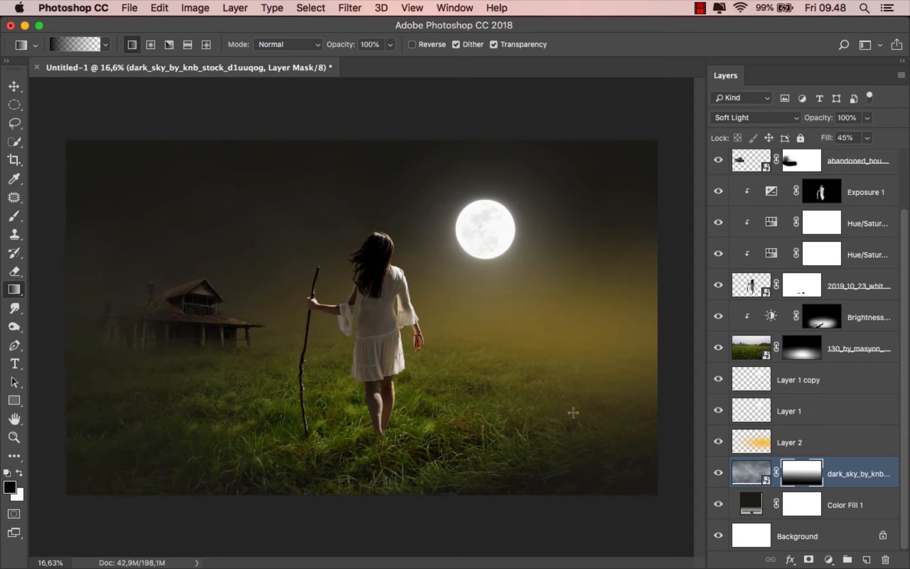
# - Reduce the fill of the abandoned house layer to 67%
pyautogui.click(849, 475)
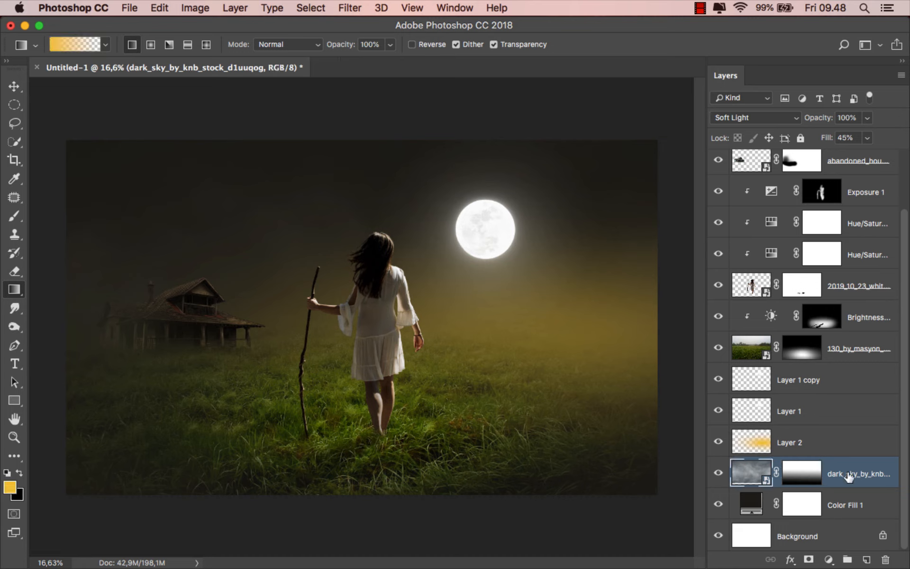
pyautogui.scroll(2, 900, 403)
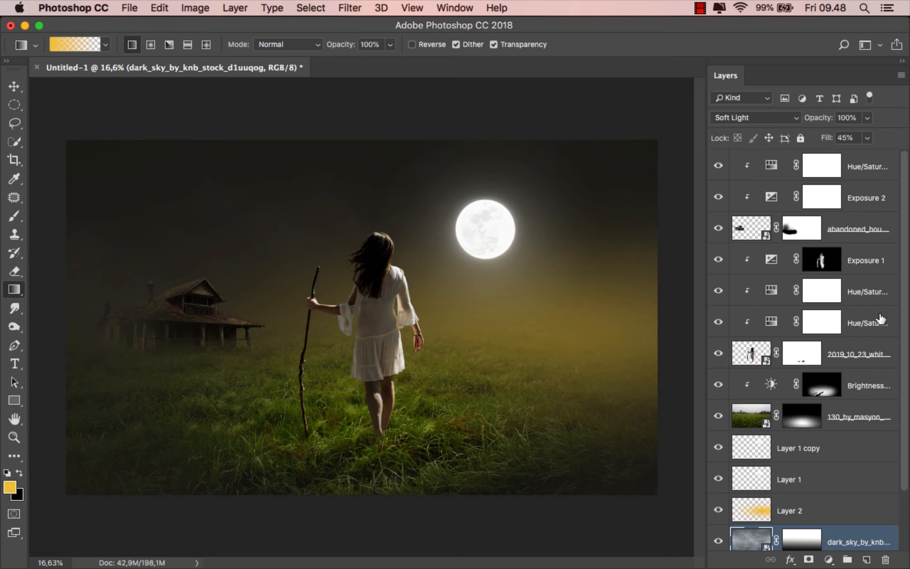
pyautogui.click(842, 234)
pyautogui.click(867, 138)
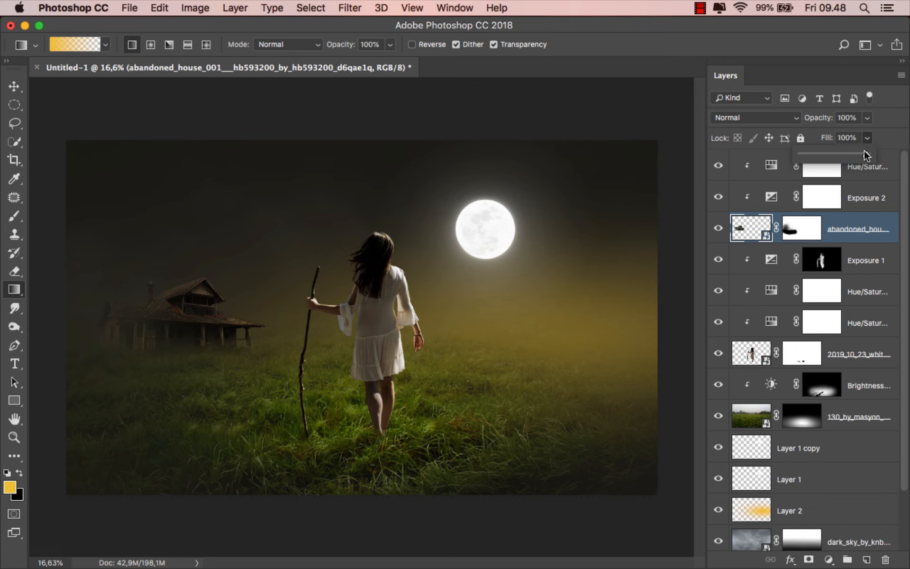
pyautogui.moveTo(863, 153); pyautogui.dragTo(841, 155)
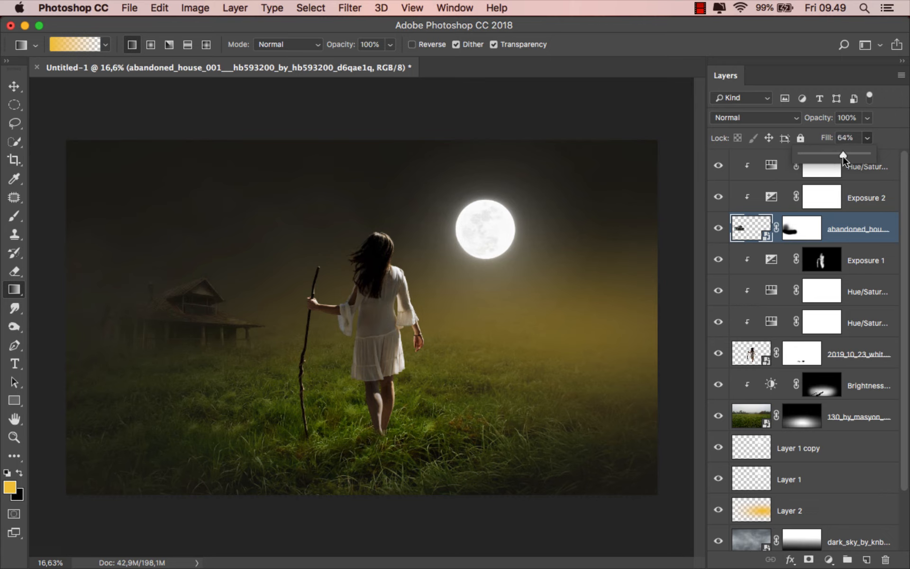
pyautogui.moveTo(843, 155); pyautogui.dragTo(845, 157)
pyautogui.click(906, 207)
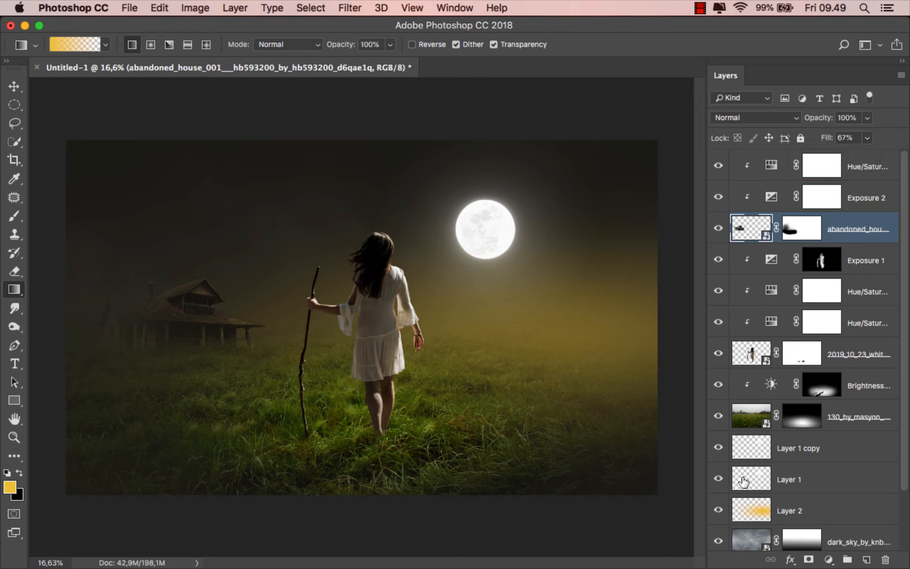
# - Check the moon layers' visibility, and add a new layer above Layer 2 with the Color blending mode
pyautogui.click(718, 478)
pyautogui.click(718, 478)
pyautogui.click(719, 447)
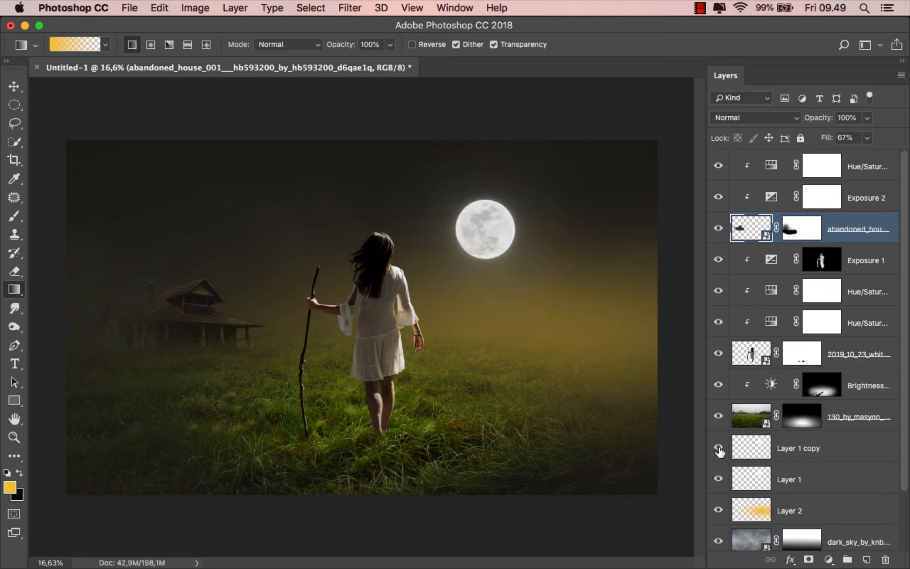
pyautogui.click(719, 447)
pyautogui.click(845, 517)
pyautogui.click(866, 560)
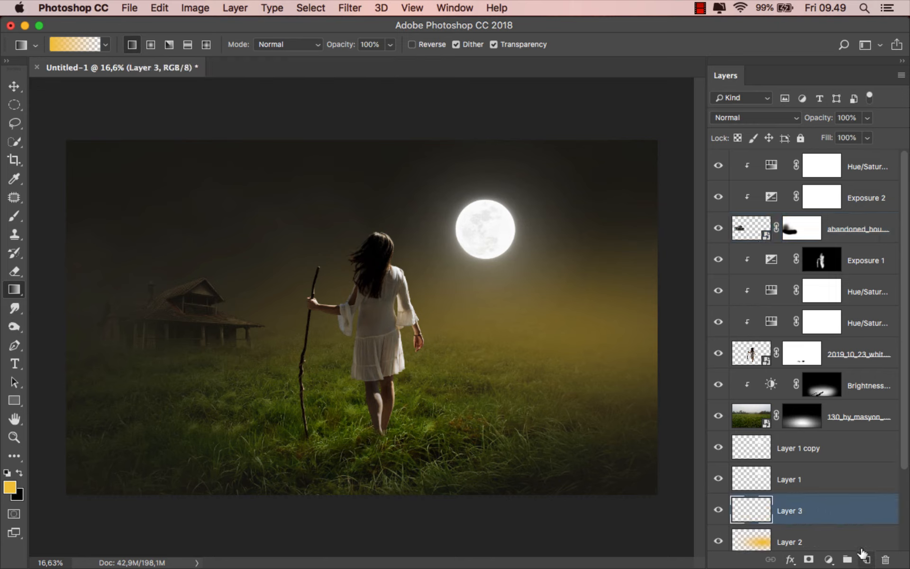
pyautogui.click(729, 117)
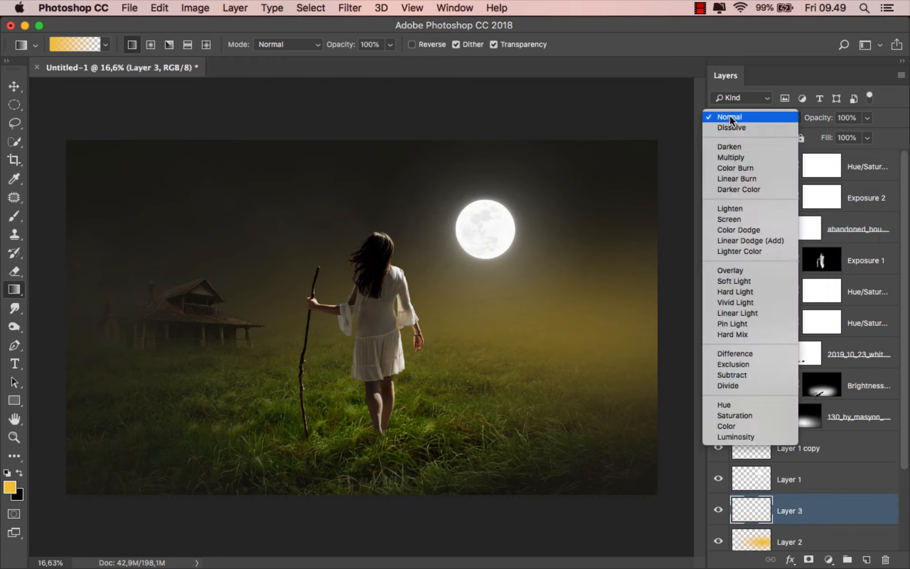
pyautogui.click(738, 423)
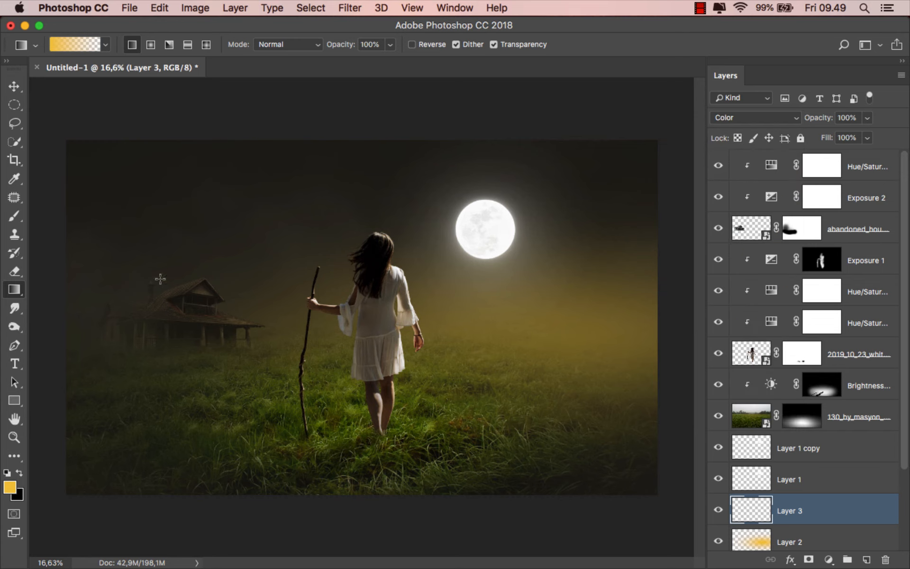
# - Tint the moon's glow on Layer 3 with the golden yellow soft brush at 900 px, and compare with the layer hidden
pyautogui.click(15, 216)
pyautogui.click(53, 219)
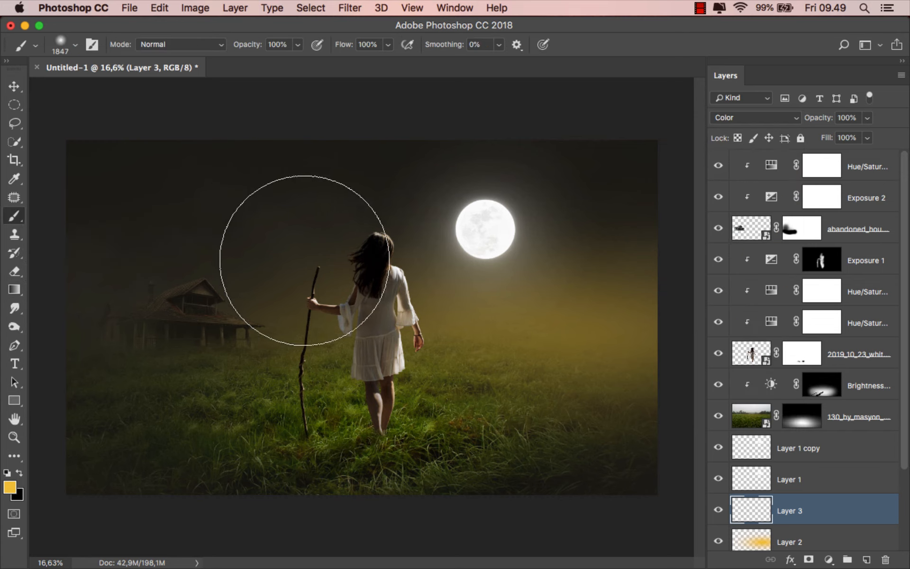
pyautogui.press('[')
pyautogui.press('[')
pyautogui.press('[')
pyautogui.press('[')
pyautogui.press('[')
pyautogui.press('[')
pyautogui.press('[')
pyautogui.press('[')
pyautogui.press('[')
pyautogui.press('[')
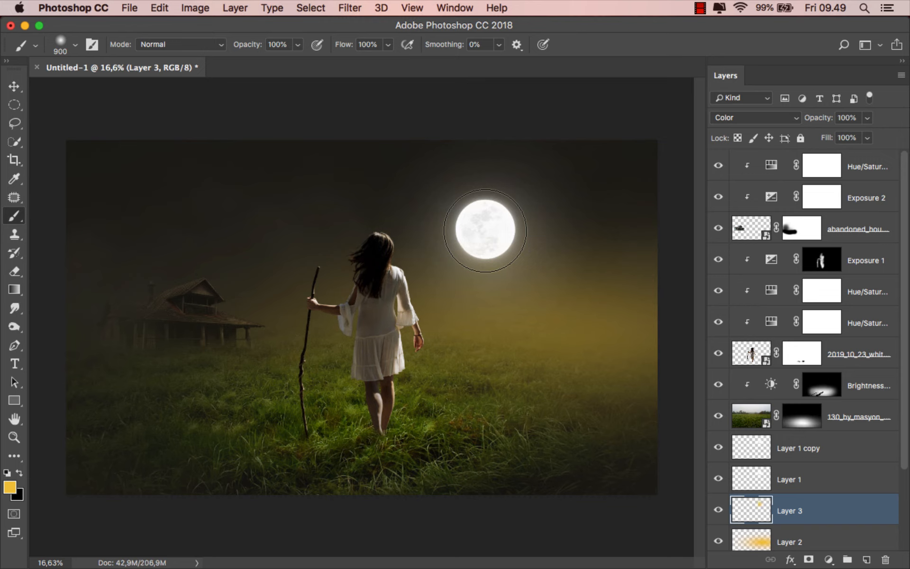
pyautogui.click(14, 86)
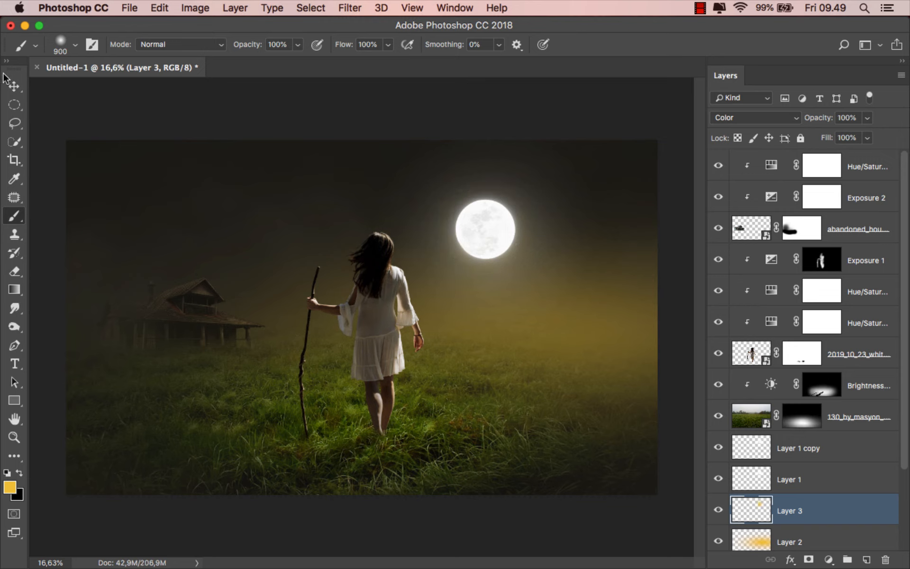
pyautogui.click(715, 508)
pyautogui.click(716, 508)
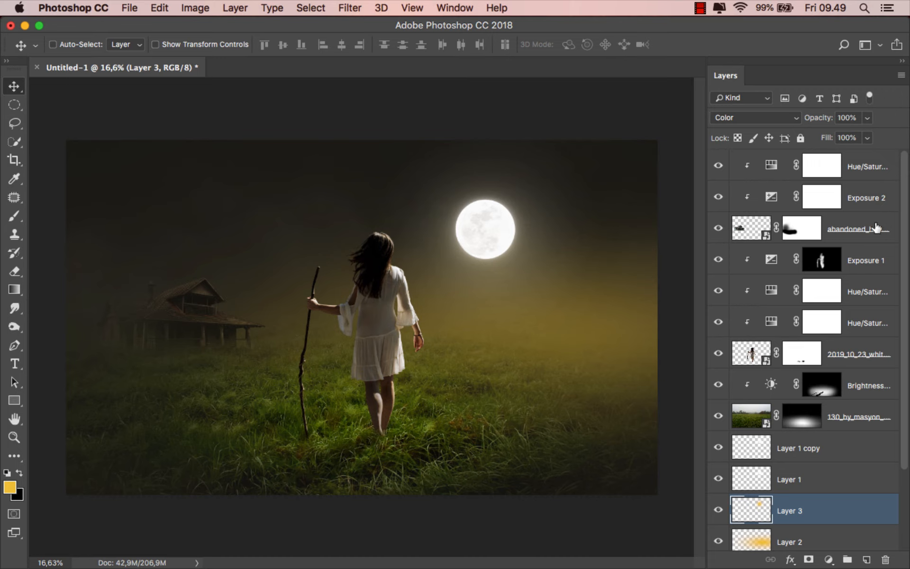
# - Add a Brightness/Contrast adjustment layer at the top of the stack and raise its brightness and contrast
pyautogui.click(874, 168)
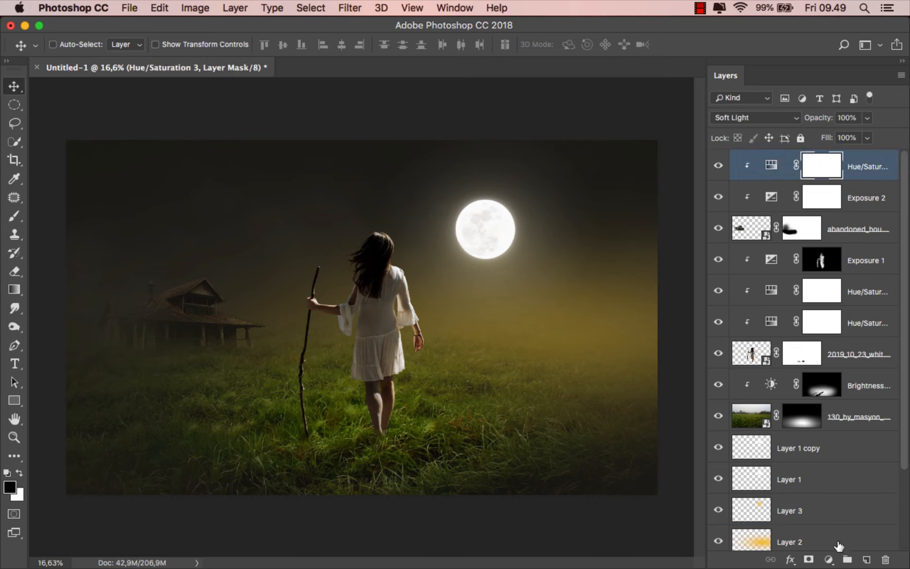
pyautogui.click(829, 559)
pyautogui.click(843, 335)
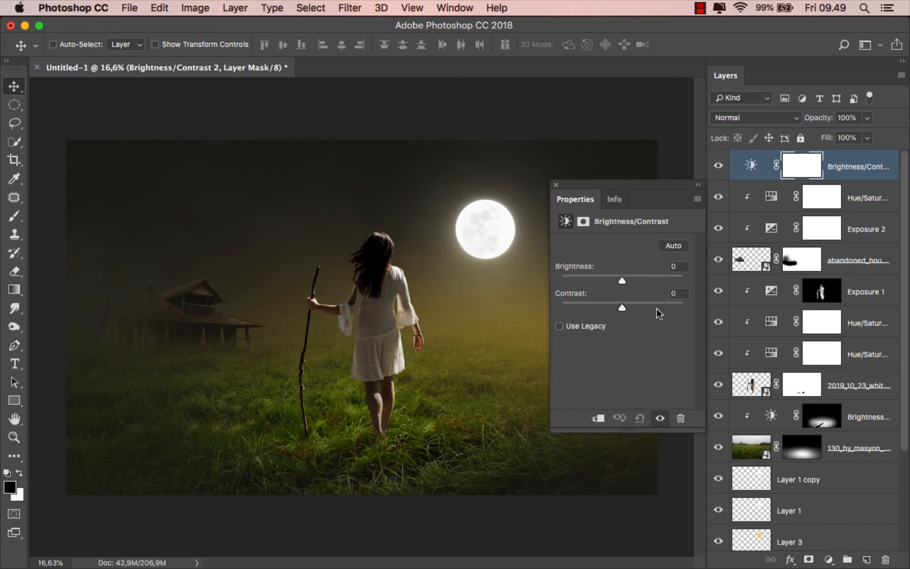
pyautogui.moveTo(621, 278); pyautogui.dragTo(633, 307)
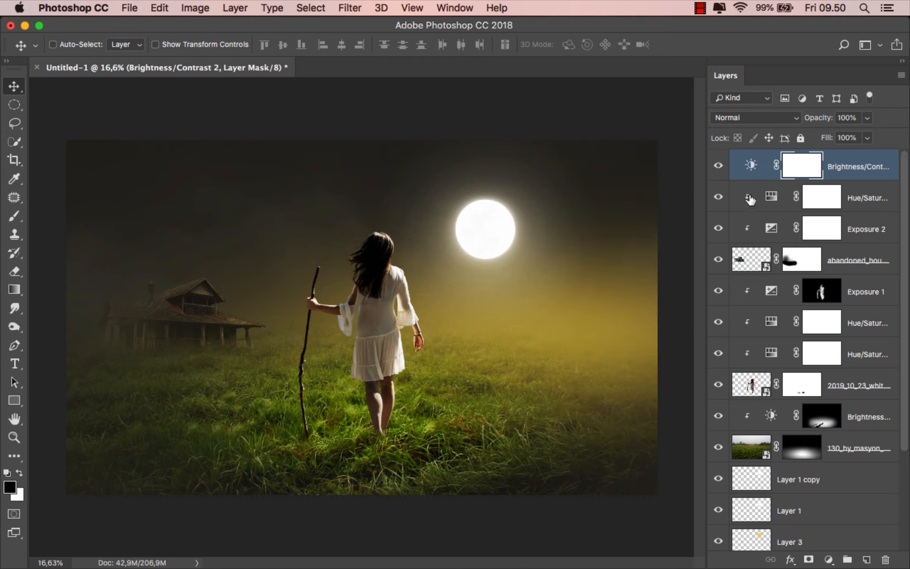
pyautogui.click(857, 171)
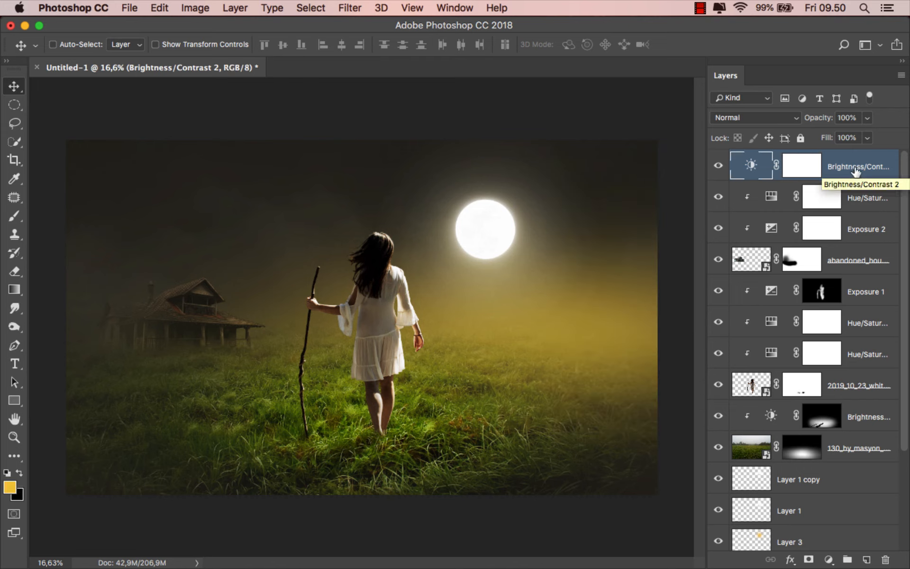
# - Invert the top Brightness/Contrast layer's mask to black, and set up a white-to-transparent radial gradient at 51% opacity
pyautogui.click(801, 166)
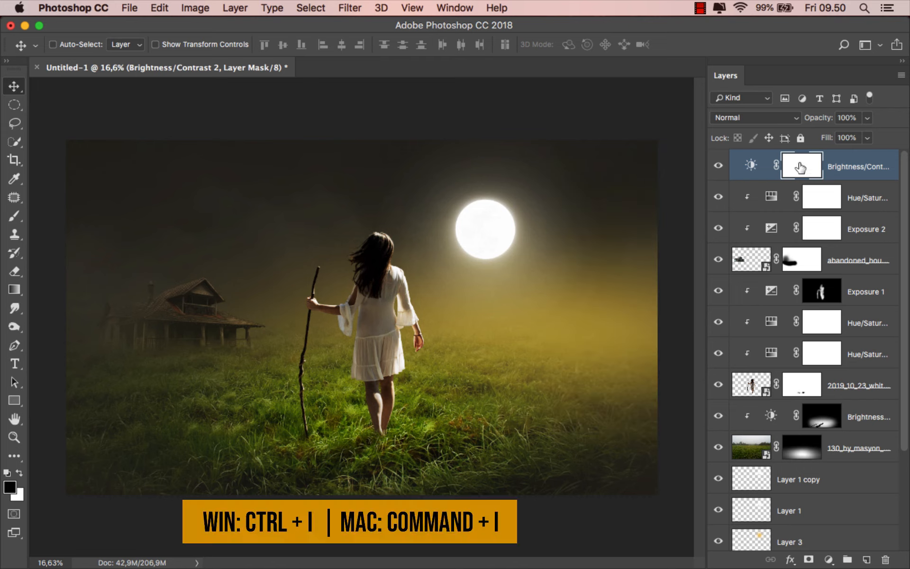
pyautogui.press('super+i')
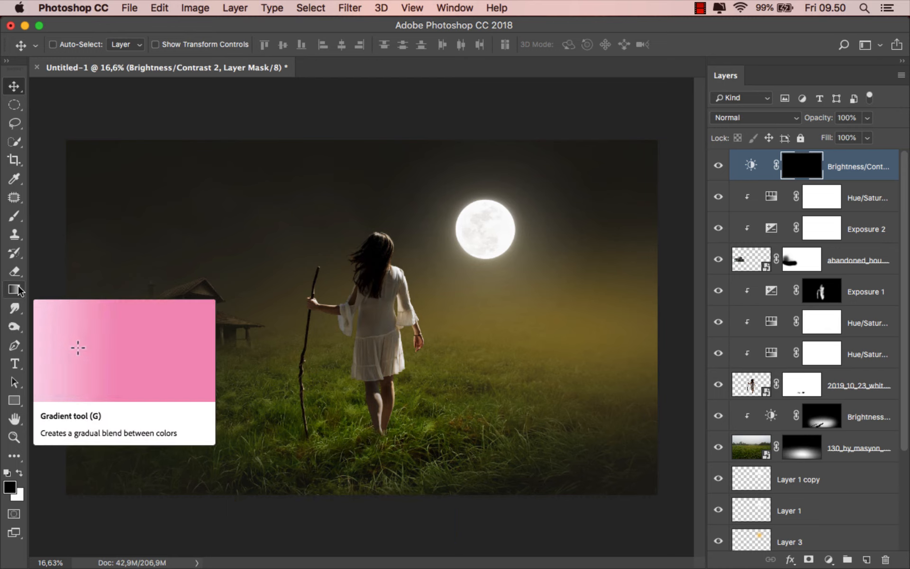
pyautogui.moveTo(14, 289); pyautogui.dragTo(47, 287)
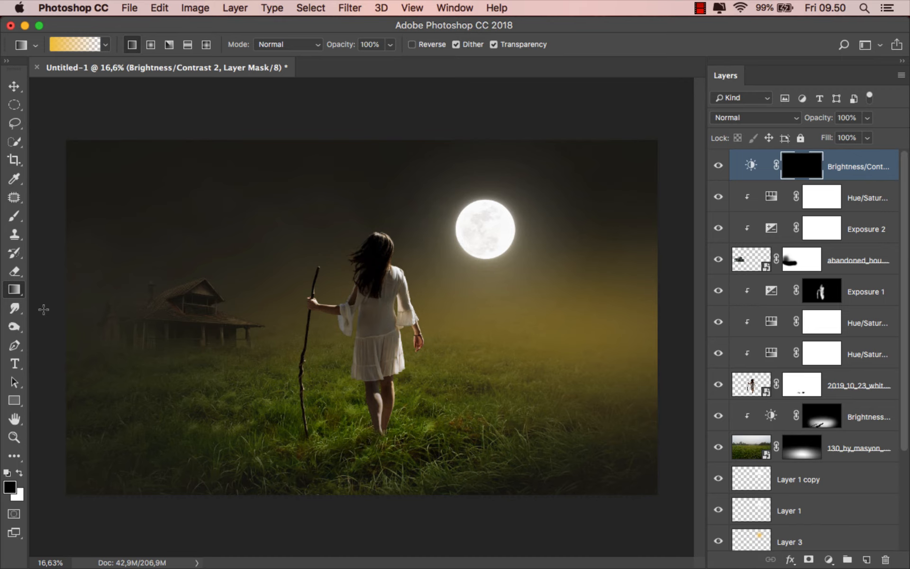
pyautogui.click(20, 473)
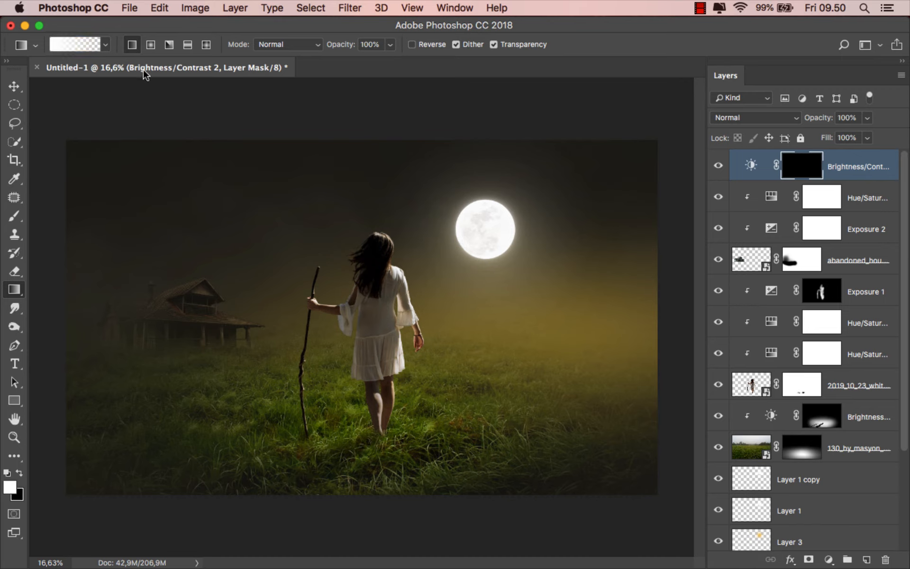
pyautogui.click(150, 45)
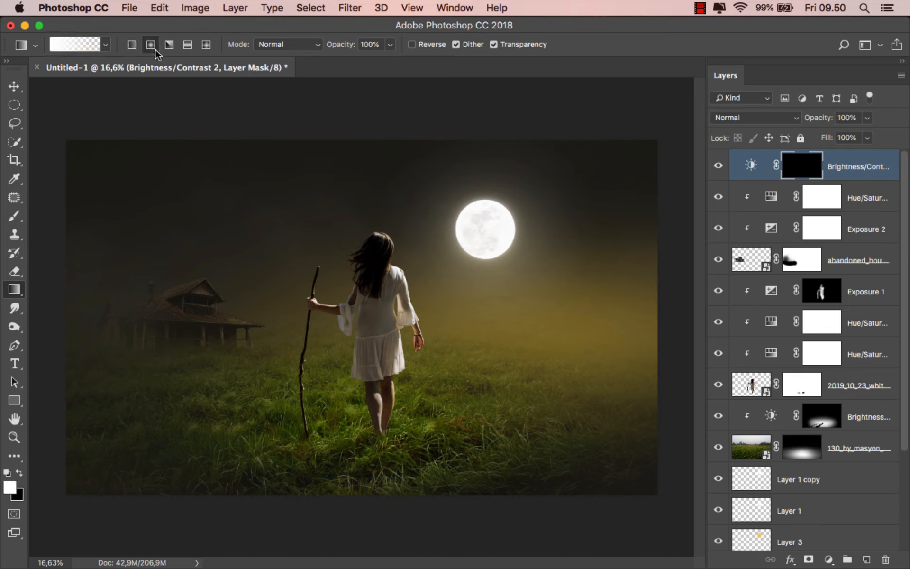
pyautogui.click(390, 44)
pyautogui.moveTo(393, 60); pyautogui.dragTo(357, 62)
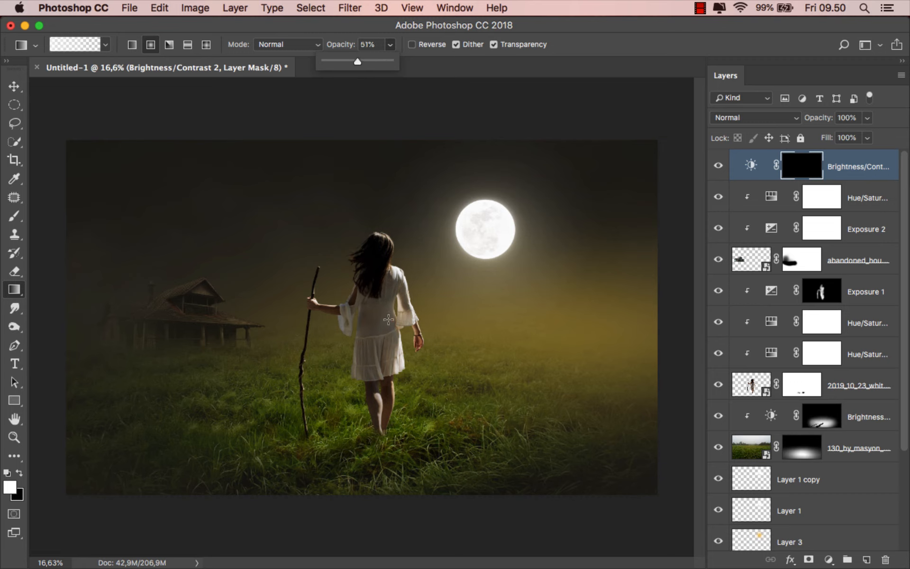
# - Reveal the brightening around the woman and the moon with white radial gradients on the mask, and compare with the adjustment hidden
pyautogui.click(373, 312)
pyautogui.moveTo(373, 312); pyautogui.dragTo(661, 493)
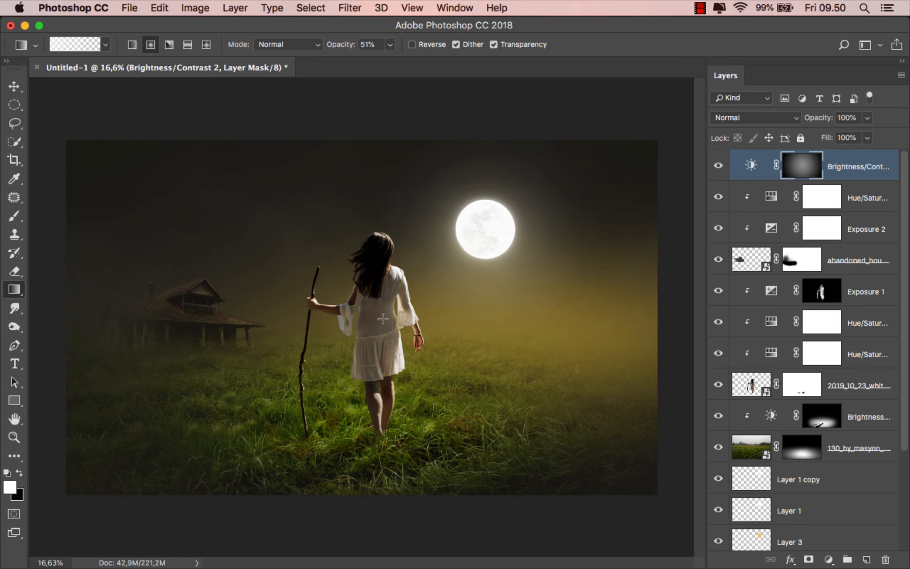
pyautogui.moveTo(385, 306); pyautogui.dragTo(648, 492)
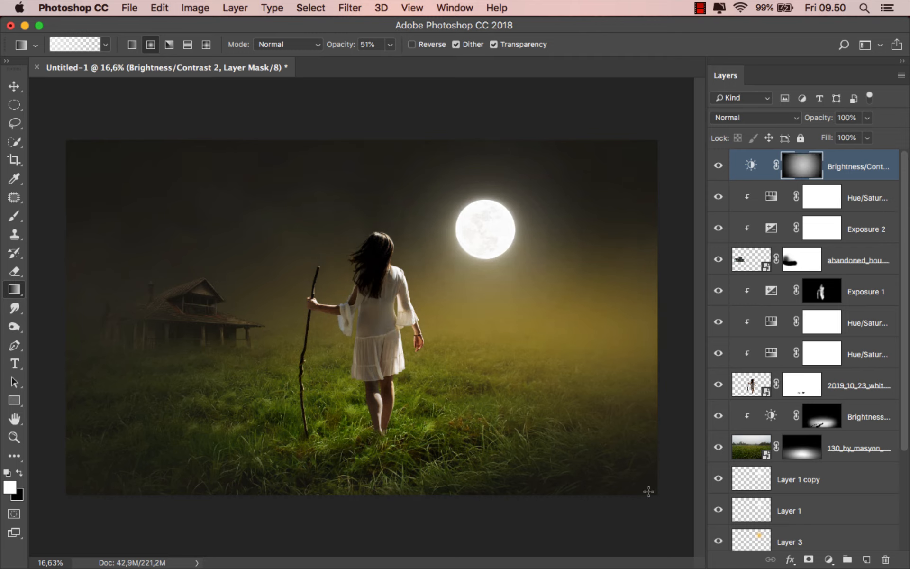
pyautogui.moveTo(489, 241); pyautogui.dragTo(569, 322)
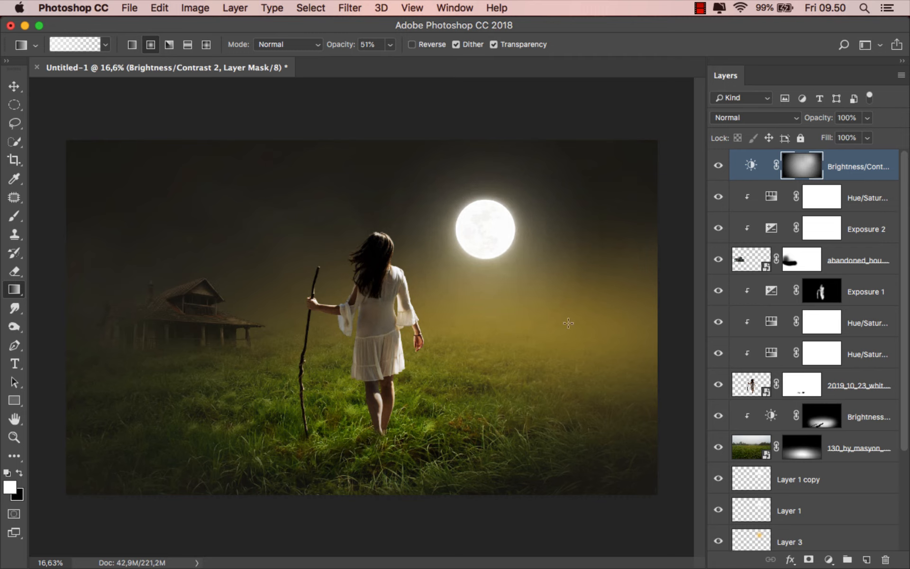
pyautogui.moveTo(377, 342); pyautogui.dragTo(656, 494)
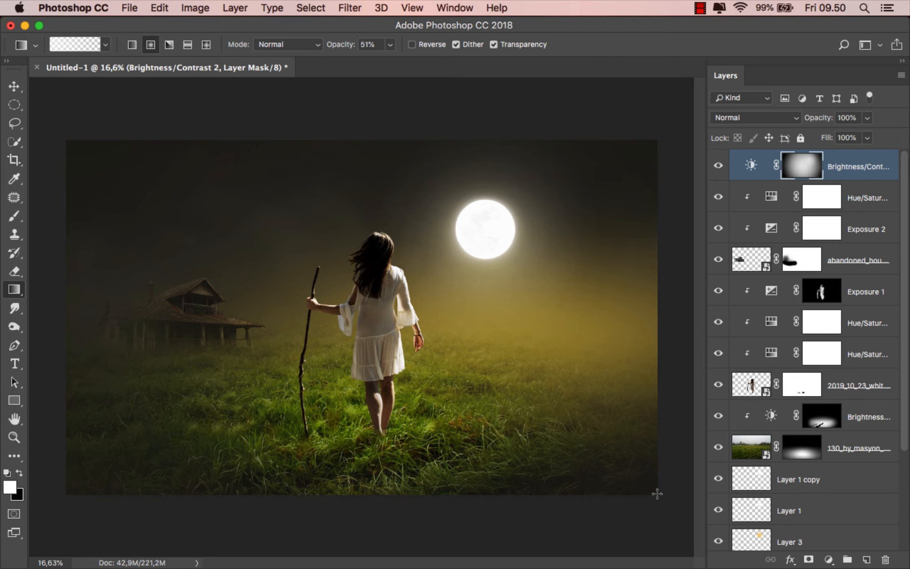
pyautogui.click(719, 164)
pyautogui.click(719, 165)
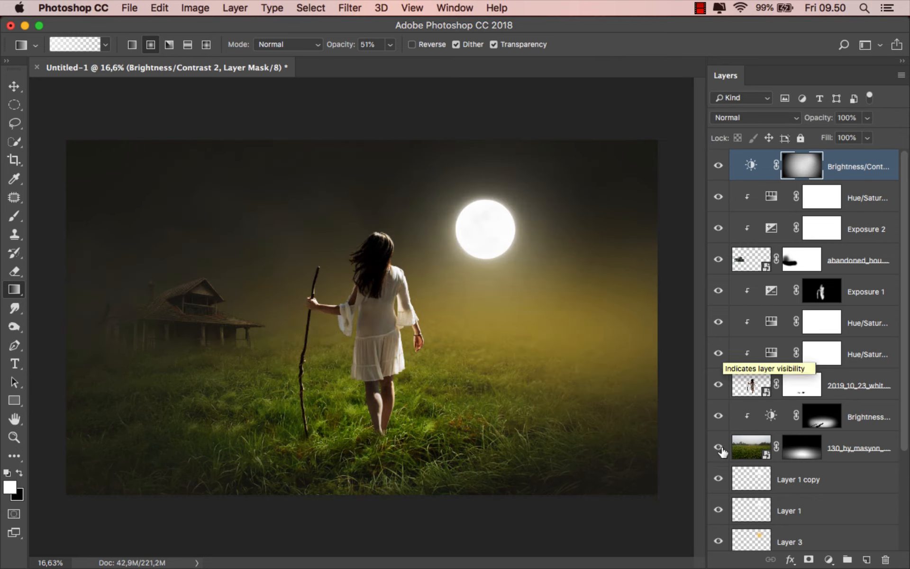
# - Reduce the fill of Layer 1 copy to 51% after checking its visibility, and reselect the top Brightness/Contrast layer
pyautogui.click(720, 479)
pyautogui.click(720, 479)
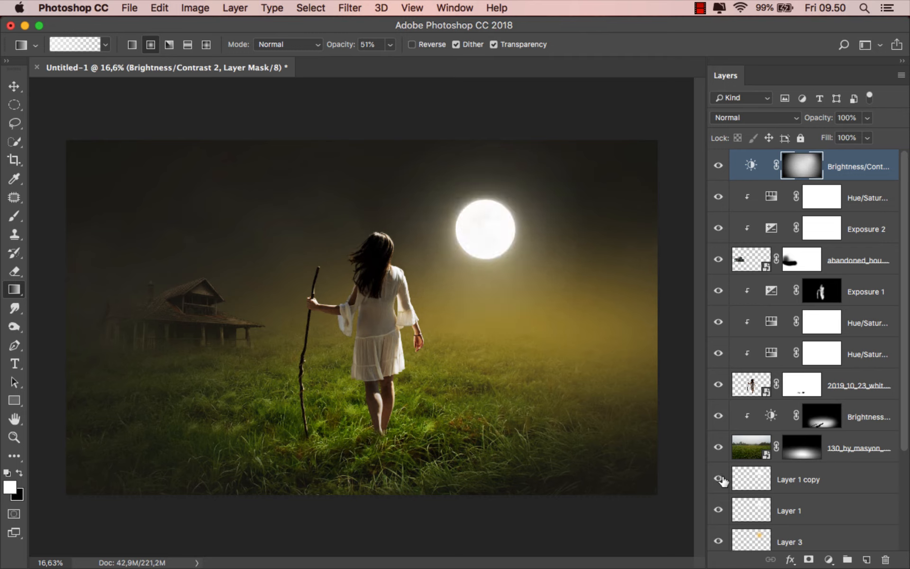
pyautogui.click(795, 480)
pyautogui.click(868, 138)
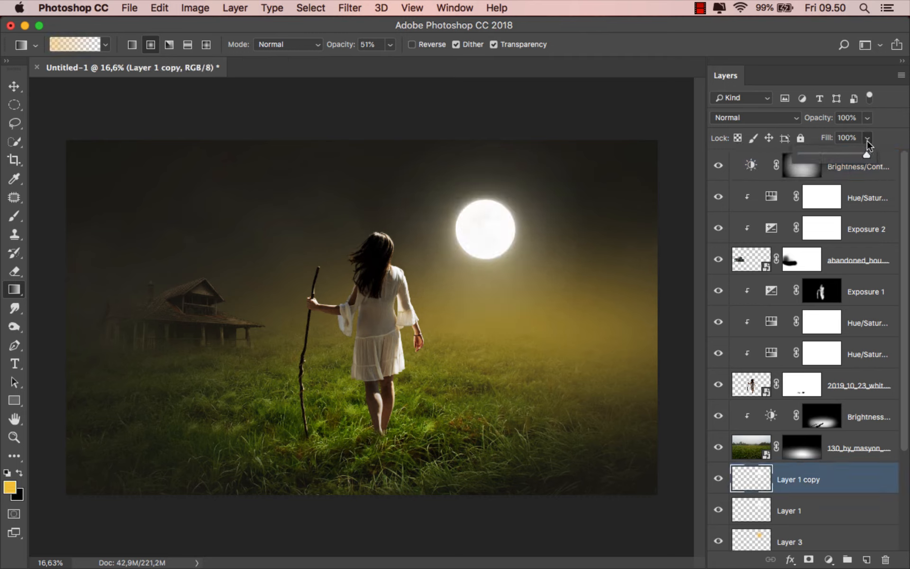
pyautogui.moveTo(860, 153); pyautogui.dragTo(825, 158)
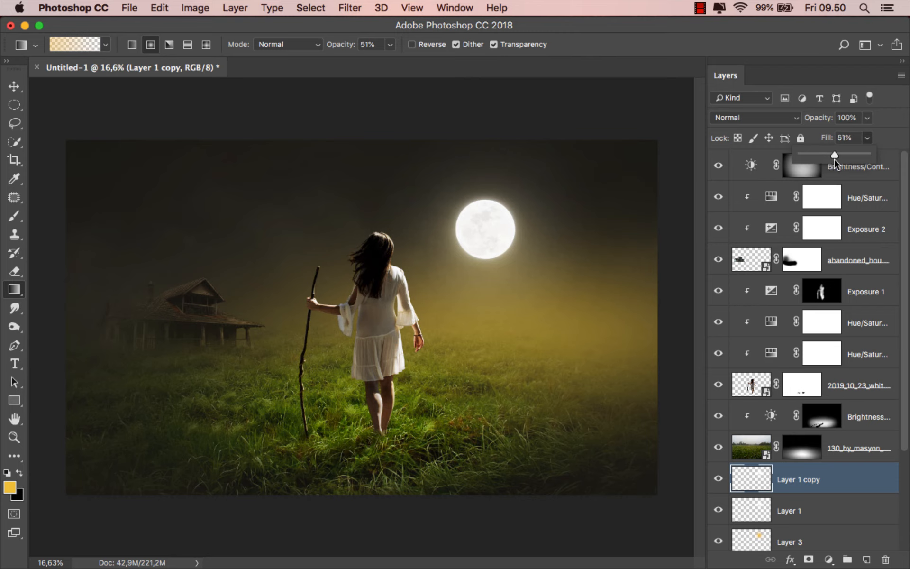
pyautogui.click(806, 478)
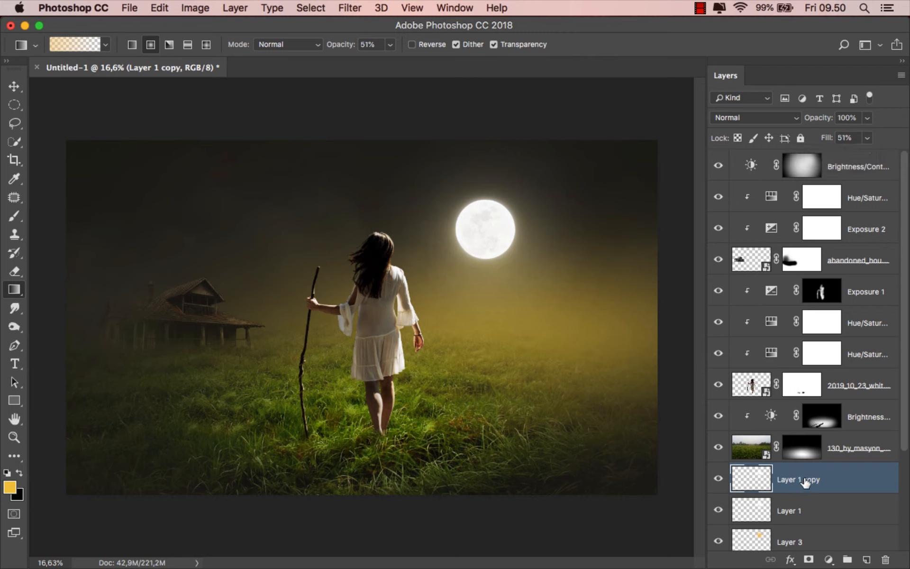
pyautogui.click(844, 156)
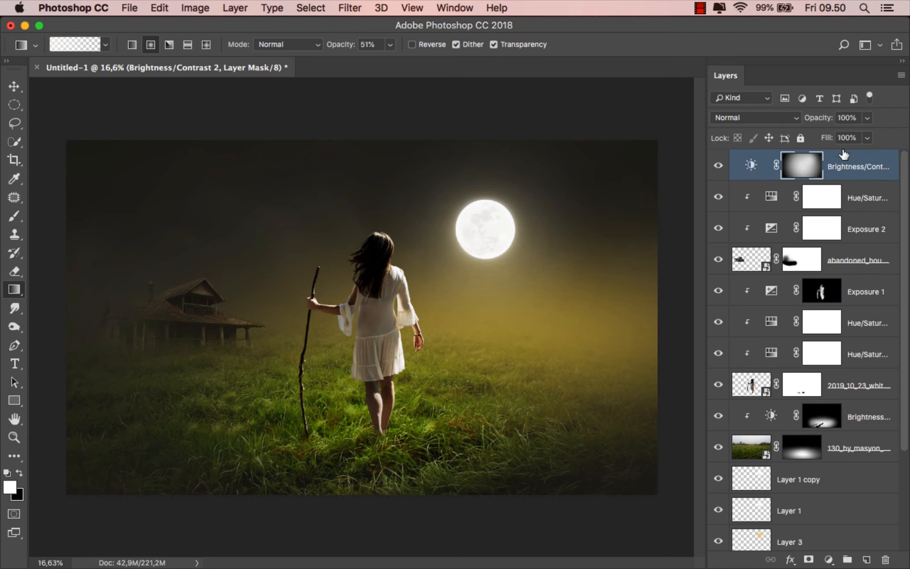
pyautogui.press('super+equal')
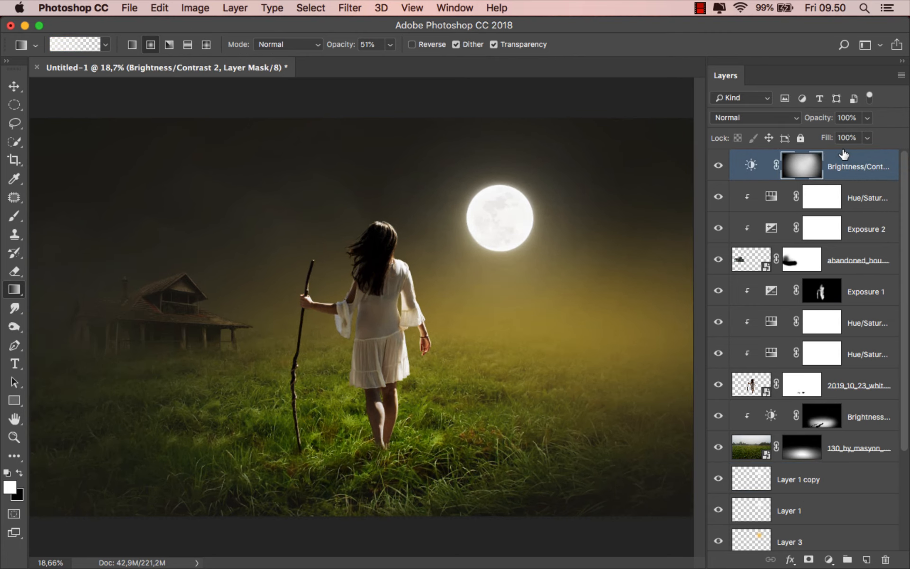